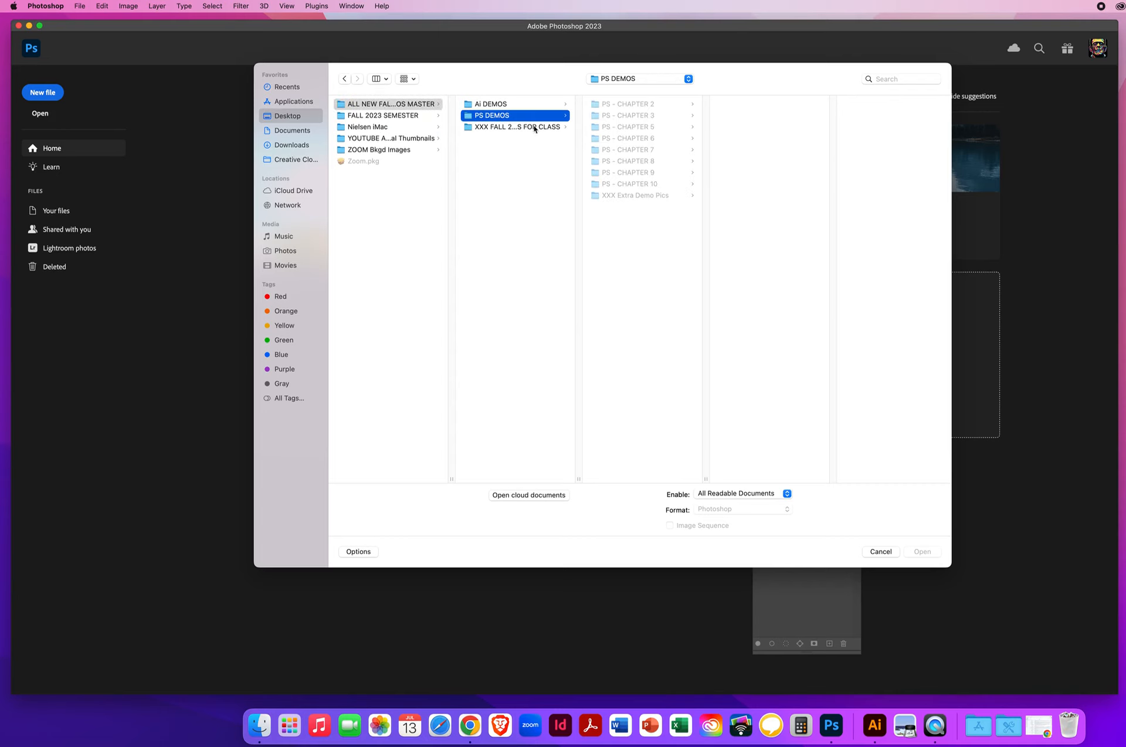
Step: Open all three files in PS DEMOS > PS - CHAPTER 10 > 10.4 Content Aware Scaling
{"action": "left_click", "coordinate": [647, 185]}
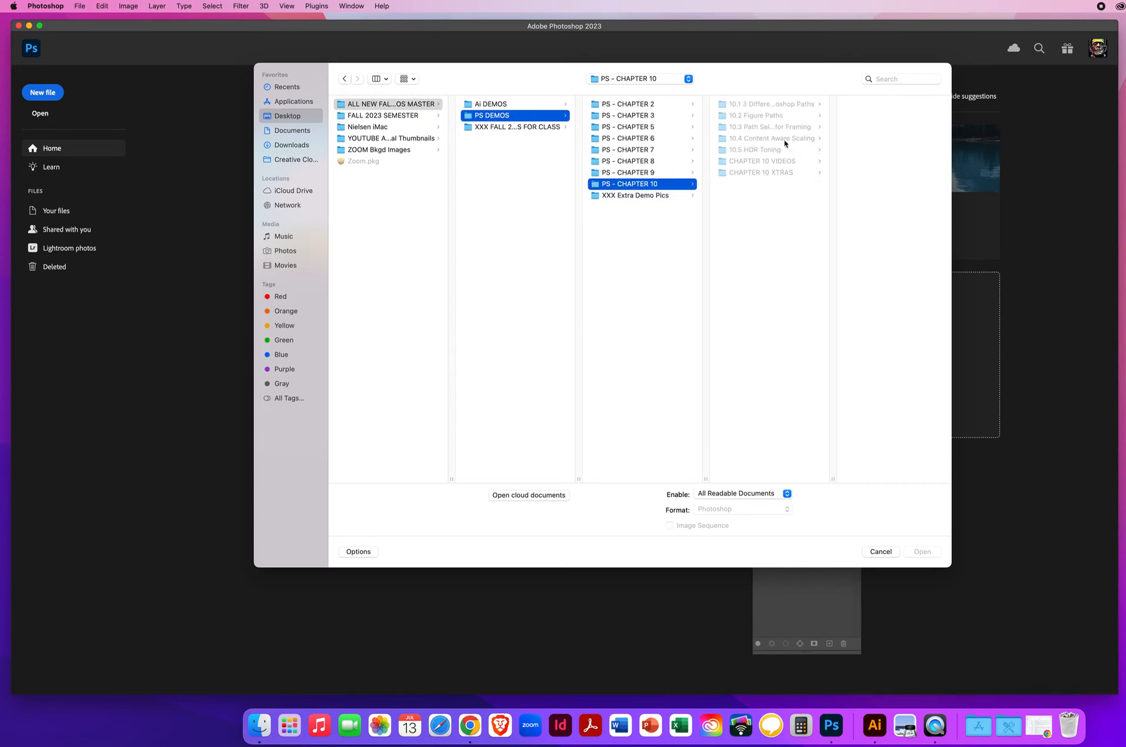
{"action": "left_click", "coordinate": [785, 141]}
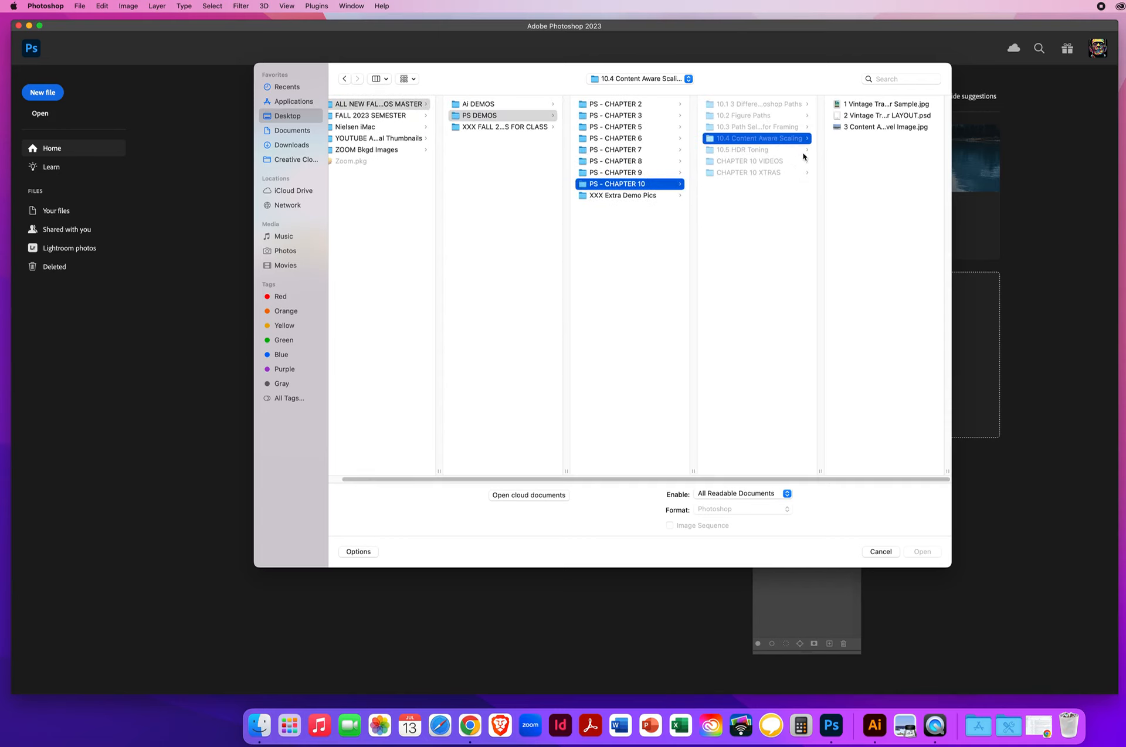
{"action": "left_click", "coordinate": [892, 185]}
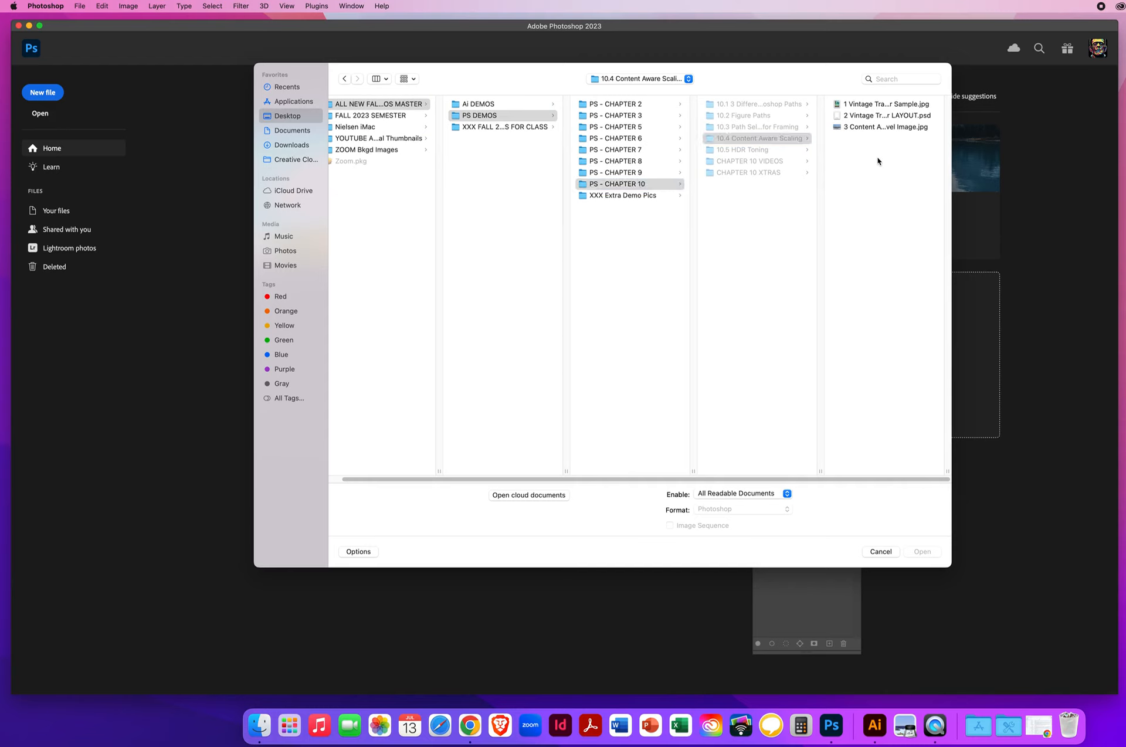
{"action": "left_click_drag", "start_coordinate": [877, 162], "coordinate": [839, 88]}
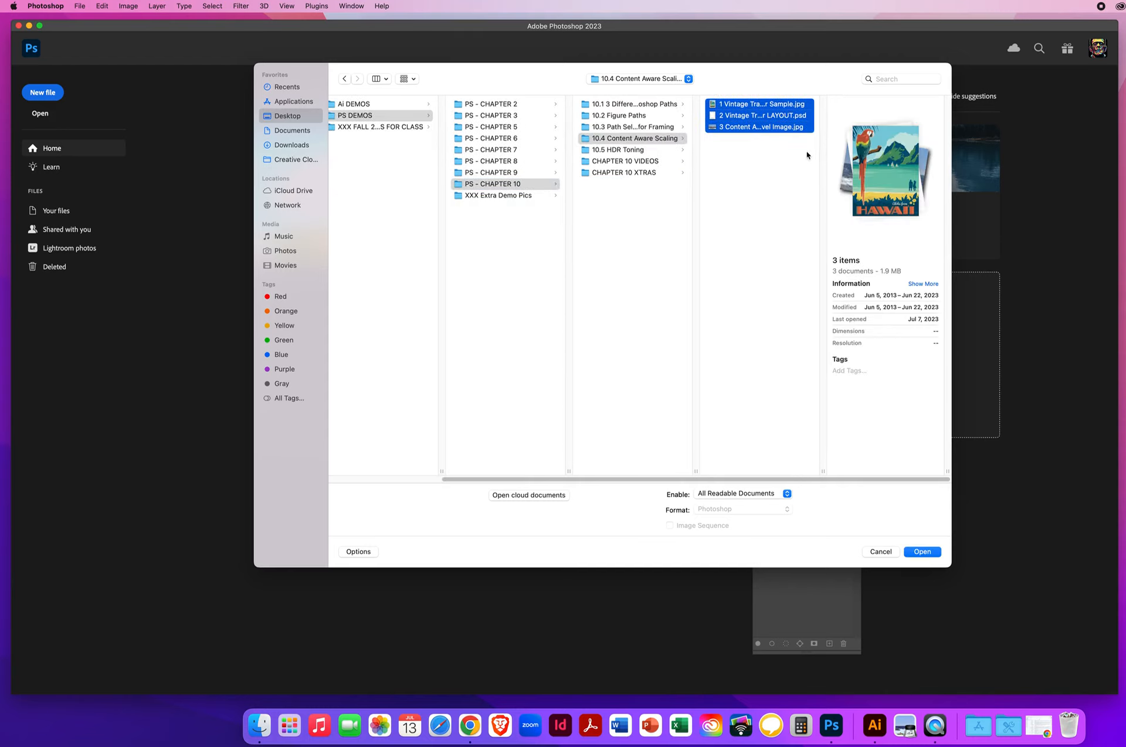
{"action": "left_click", "coordinate": [916, 552]}
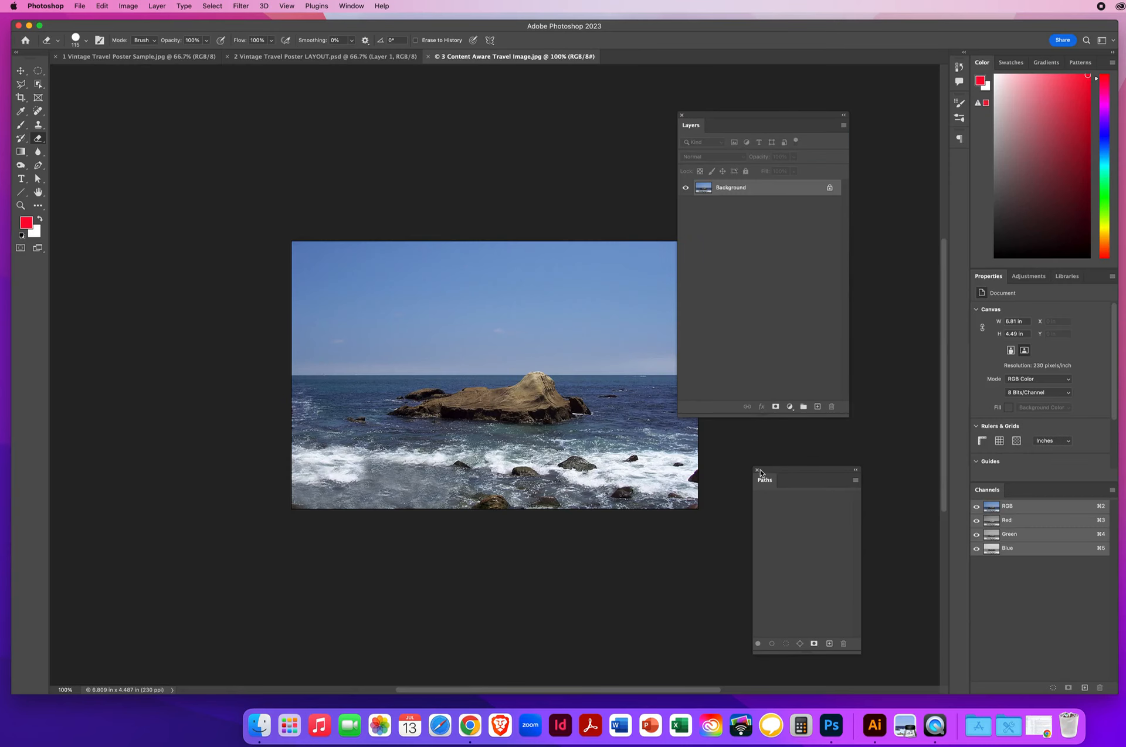
Step: Group the Paths panel with the Channels panel and move the Layers panel aside
{"action": "left_click_drag", "start_coordinate": [763, 481], "coordinate": [1033, 497]}
{"action": "left_click_drag", "start_coordinate": [708, 117], "coordinate": [767, 115]}
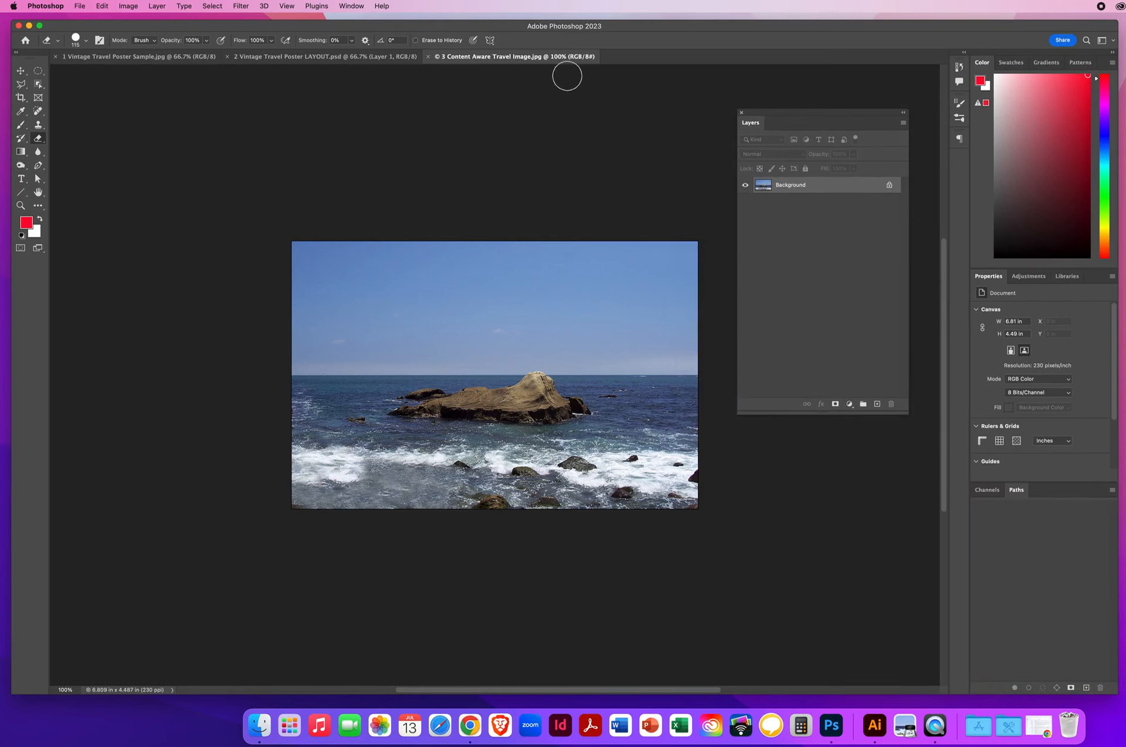
{"action": "left_click", "coordinate": [21, 70]}
Step: Review the Hawaii poster sample and Aquarium of the Pacific layout, ending on the seascape photo
{"action": "left_click", "coordinate": [106, 57]}
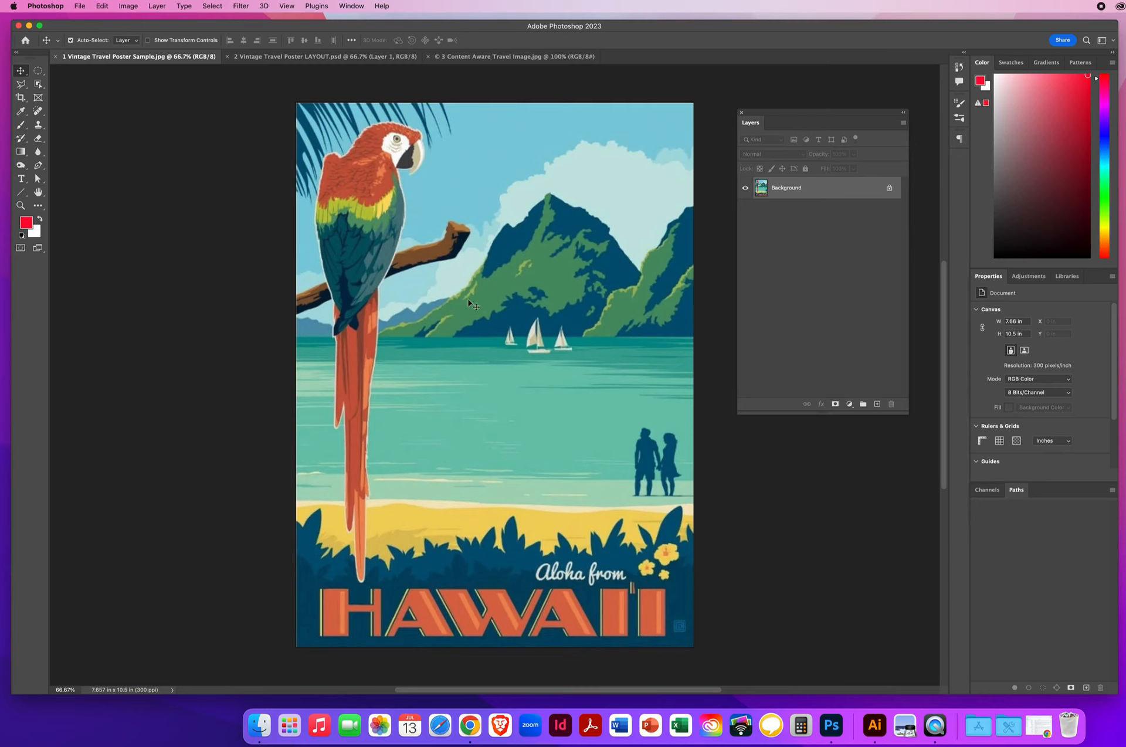
{"action": "left_click", "coordinate": [262, 58]}
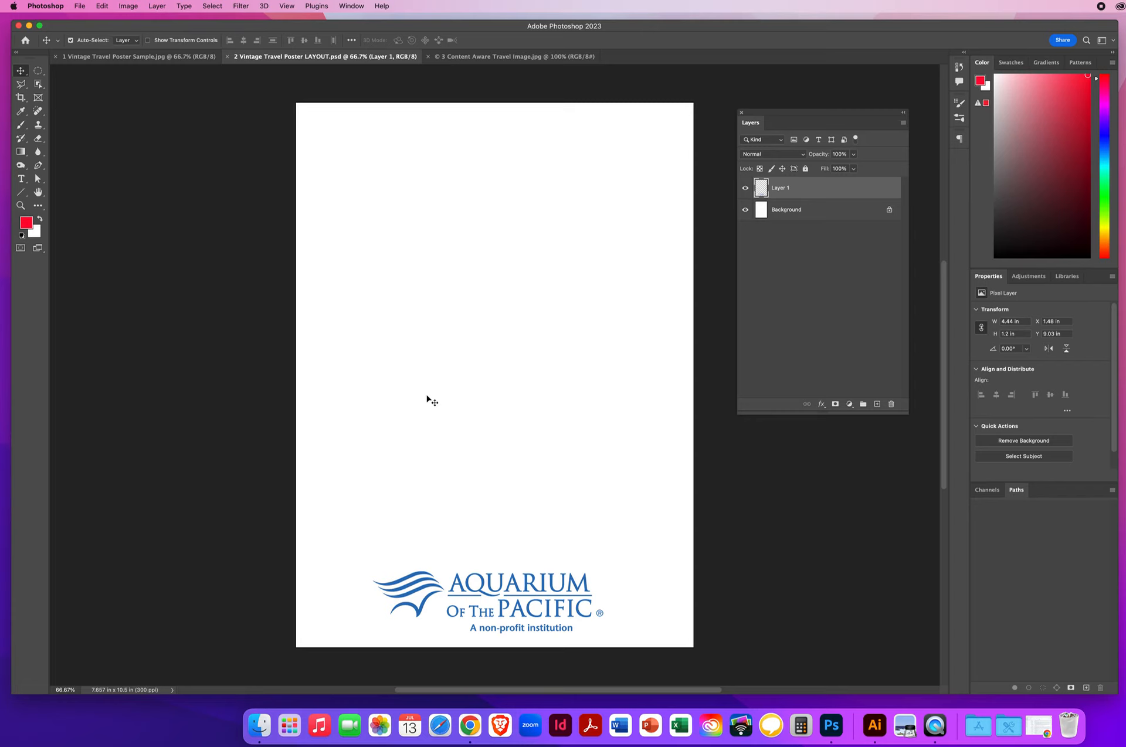
{"action": "left_click", "coordinate": [469, 57]}
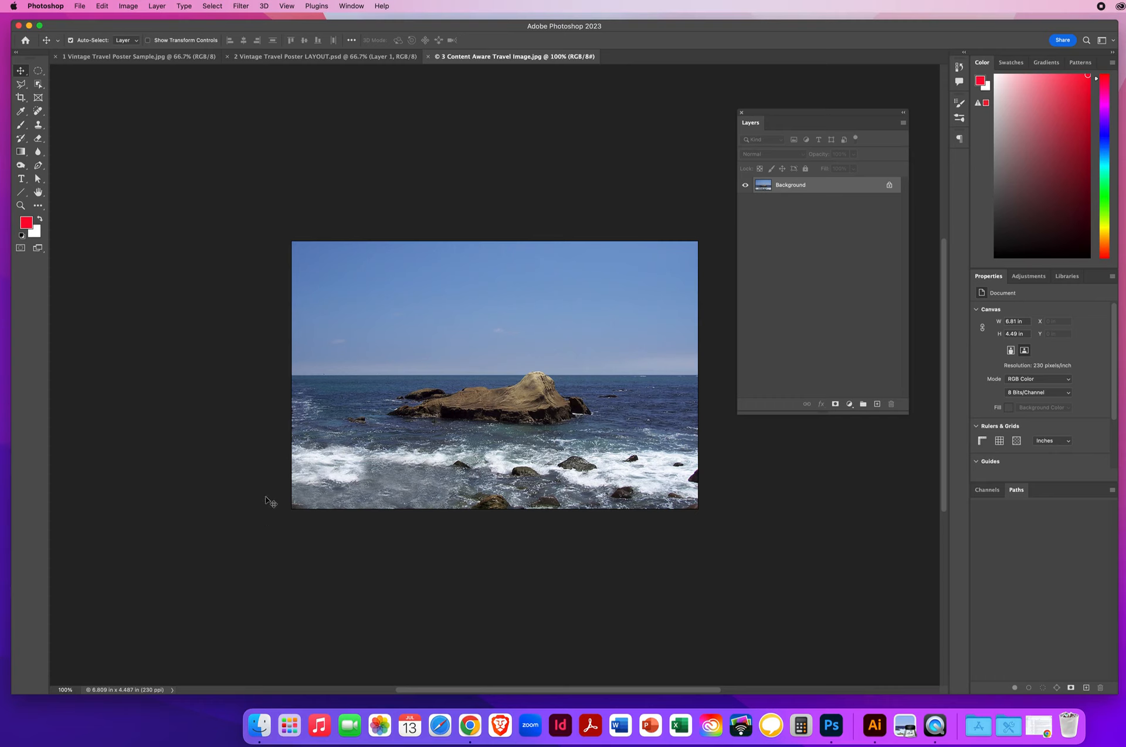
{"action": "left_click", "coordinate": [323, 58]}
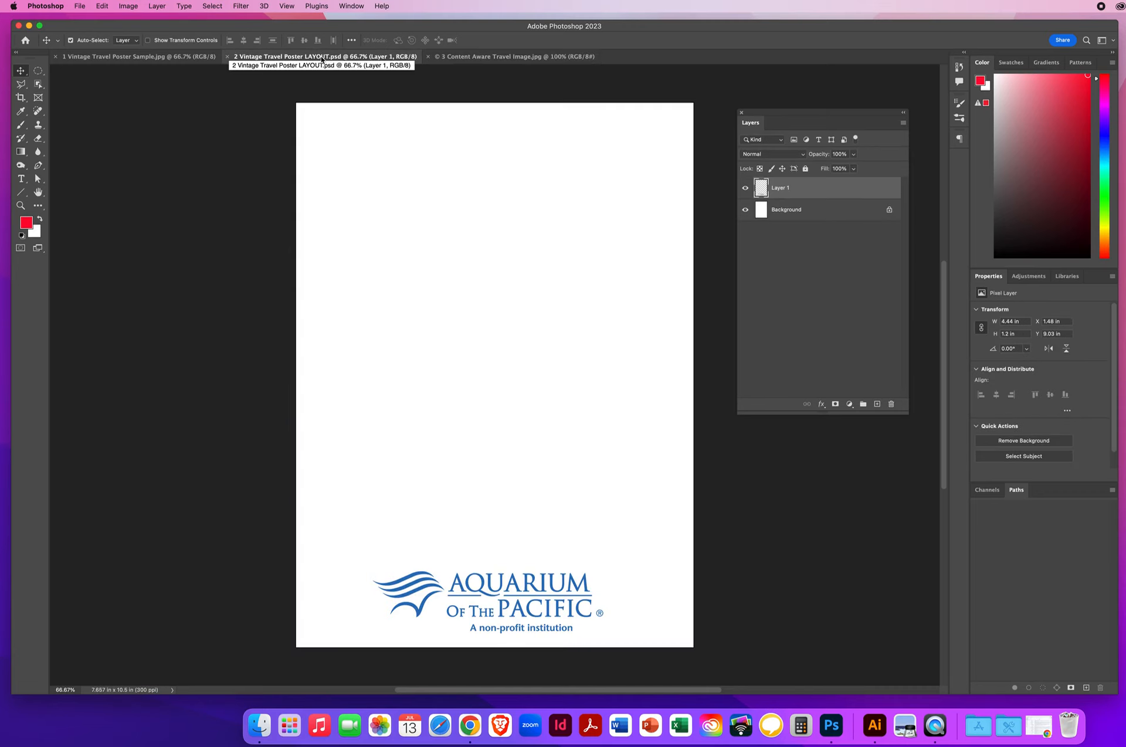
{"action": "left_click", "coordinate": [504, 58]}
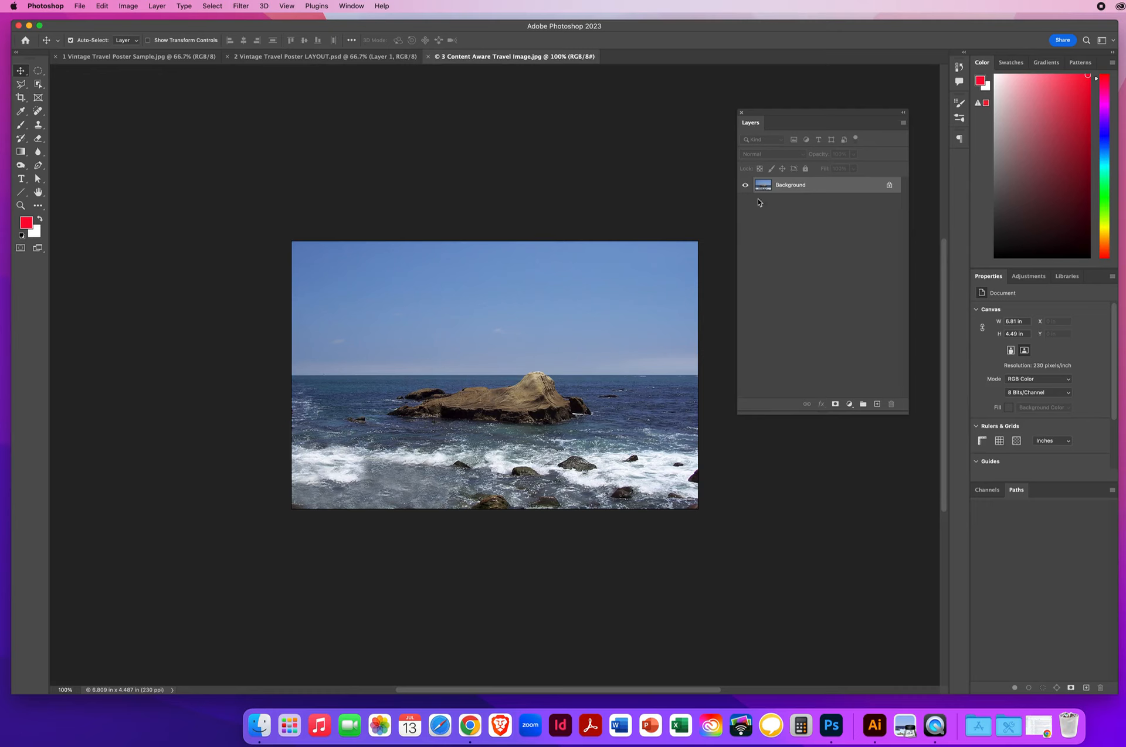
Step: Convert the Background layer into a regular layer named Rock
{"action": "double_click", "coordinate": [794, 187]}
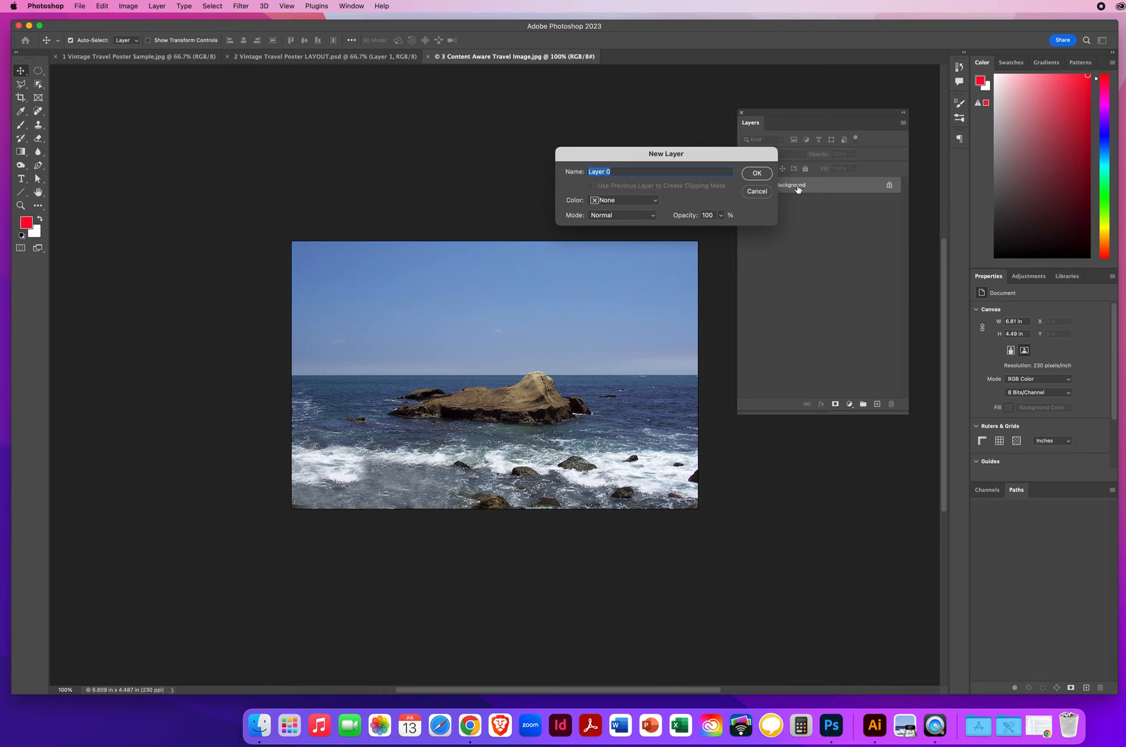
{"action": "type", "text": "Rock"}
{"action": "key", "text": "Return"}
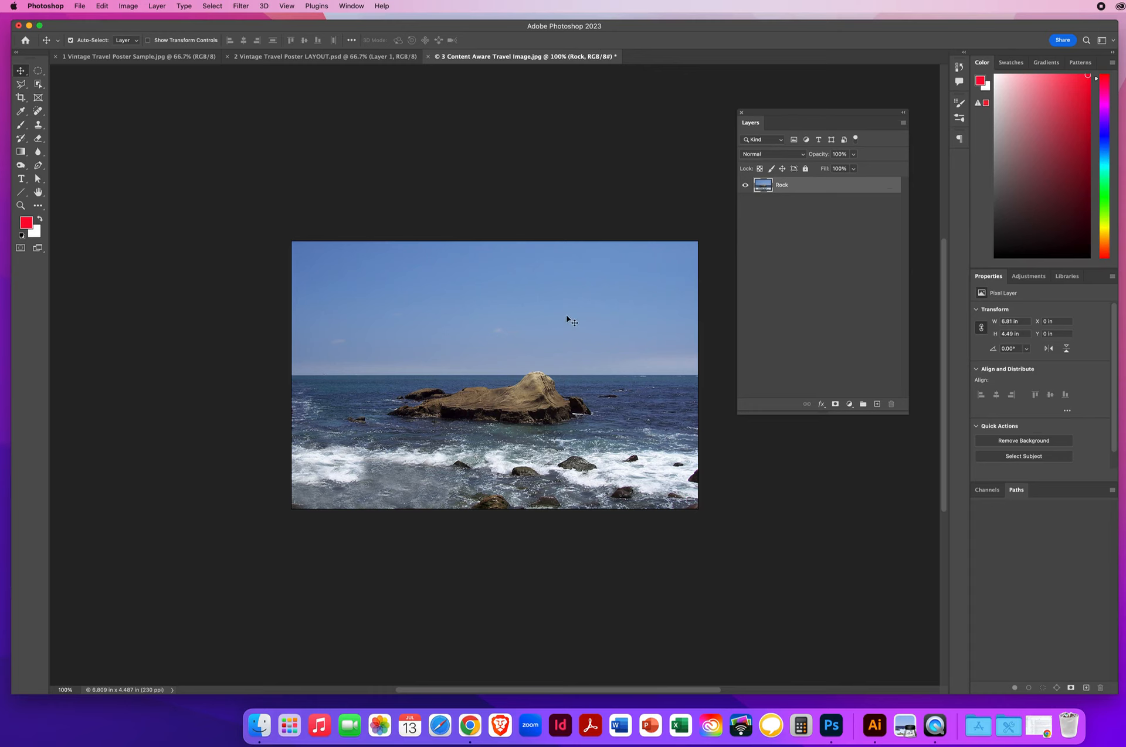
Step: Try shrinking and then narrowing Rock with Free Transform, cancelling both attempts
{"action": "key", "text": "super+t"}
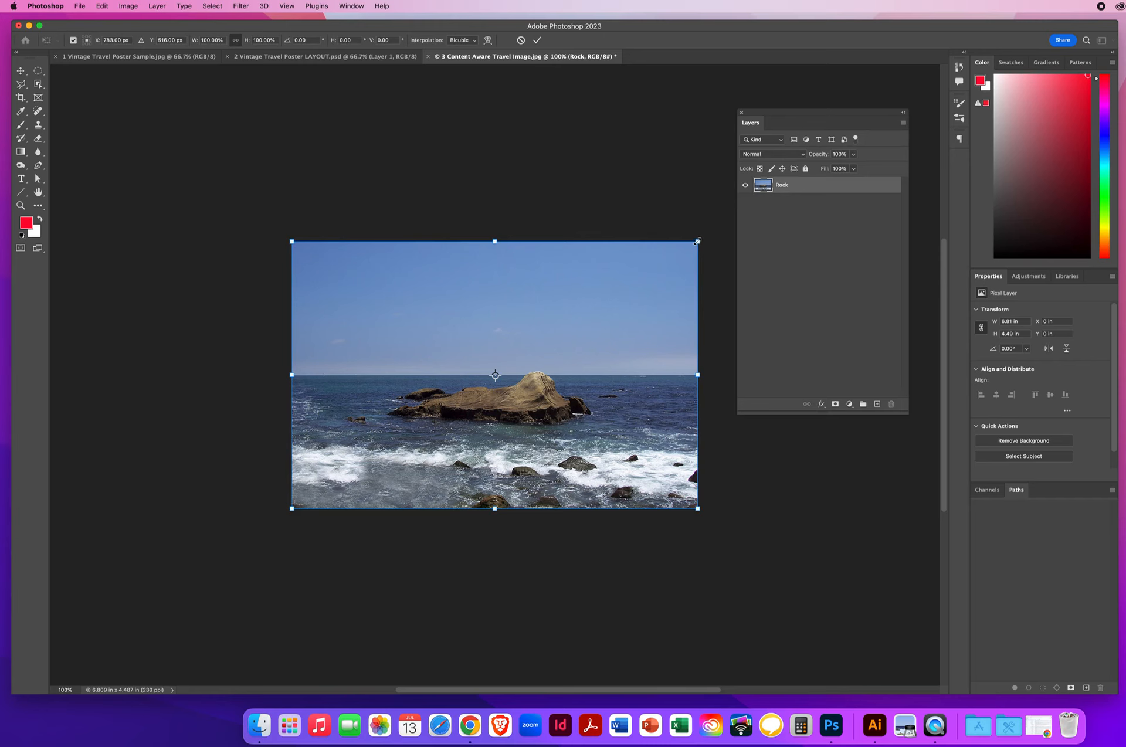
{"action": "left_click_drag", "start_coordinate": [697, 240], "coordinate": [554, 389]}
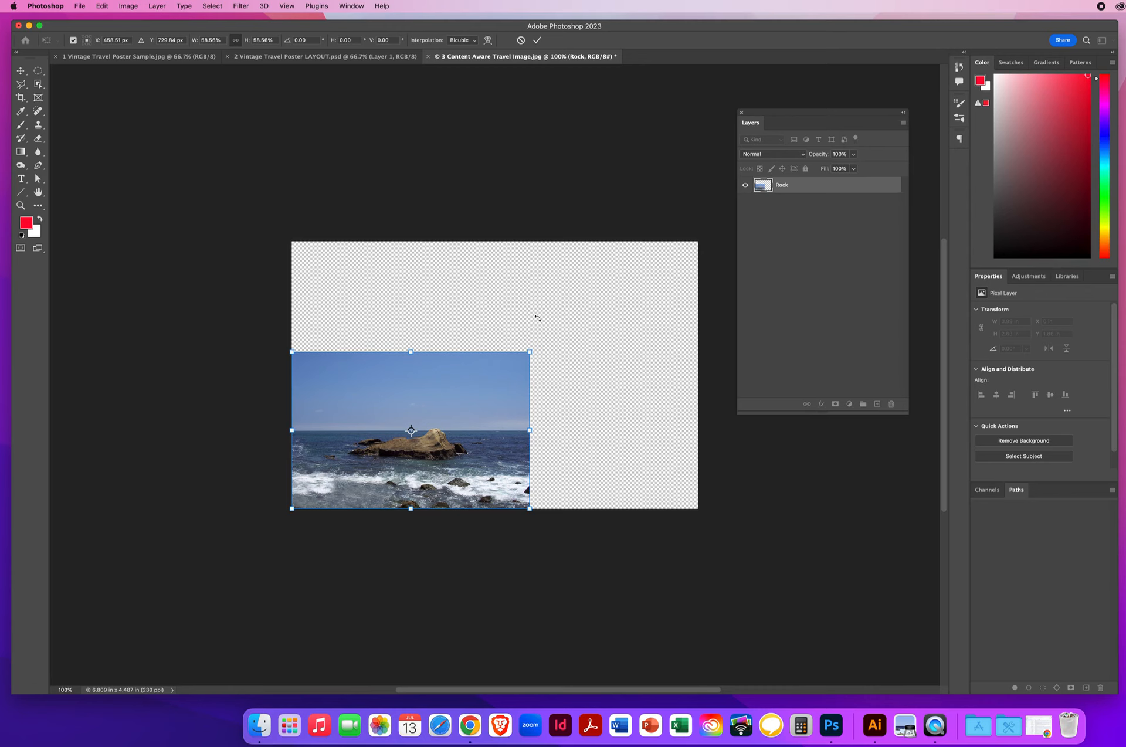
{"action": "key", "text": "Escape"}
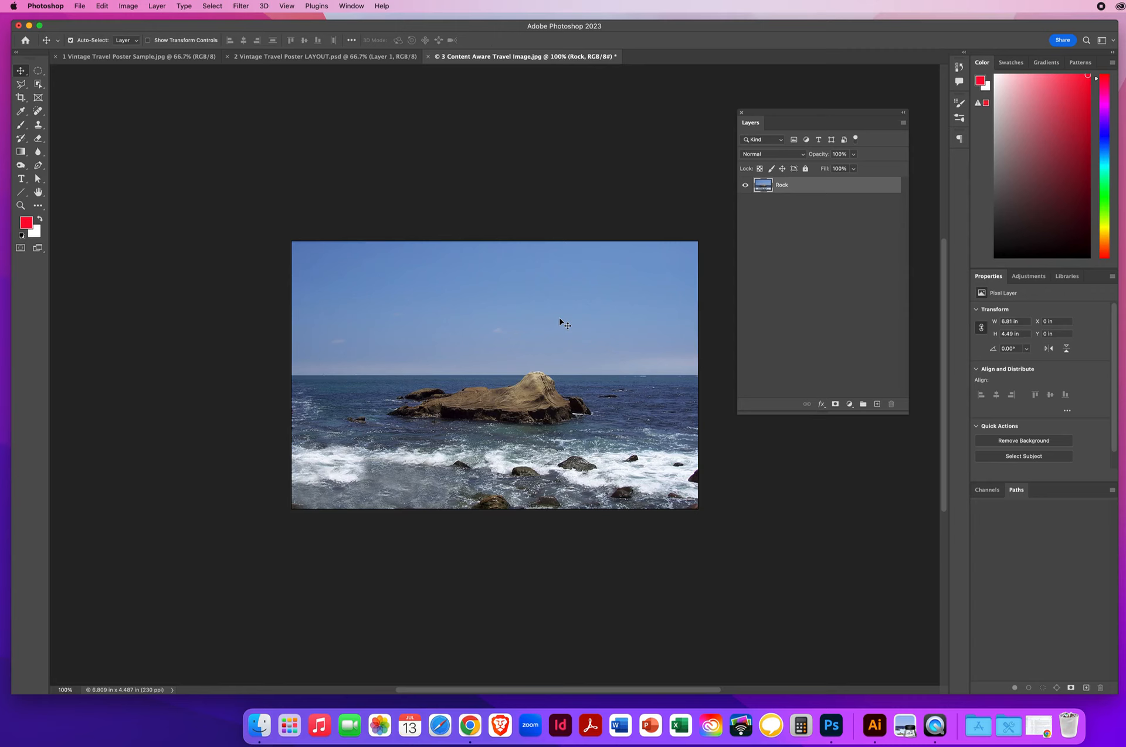
{"action": "key", "text": "cmd+t"}
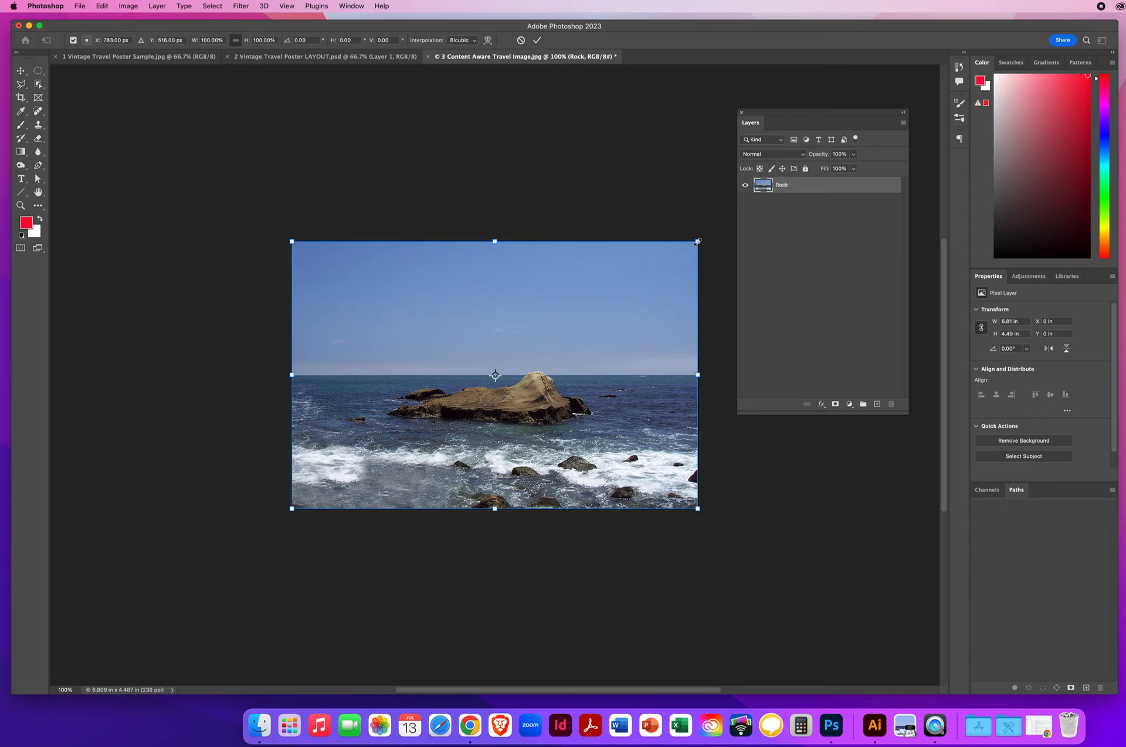
{"action": "left_click_drag", "start_coordinate": [697, 241], "coordinate": [507, 237]}
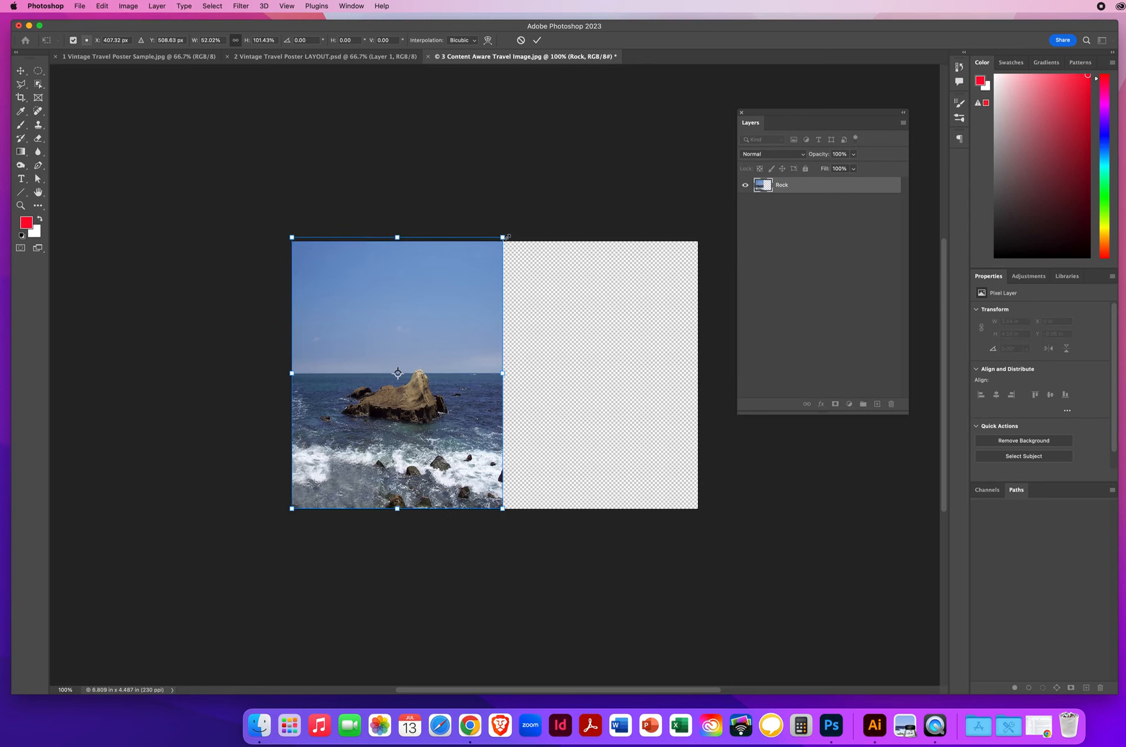
{"action": "key", "text": "Escape"}
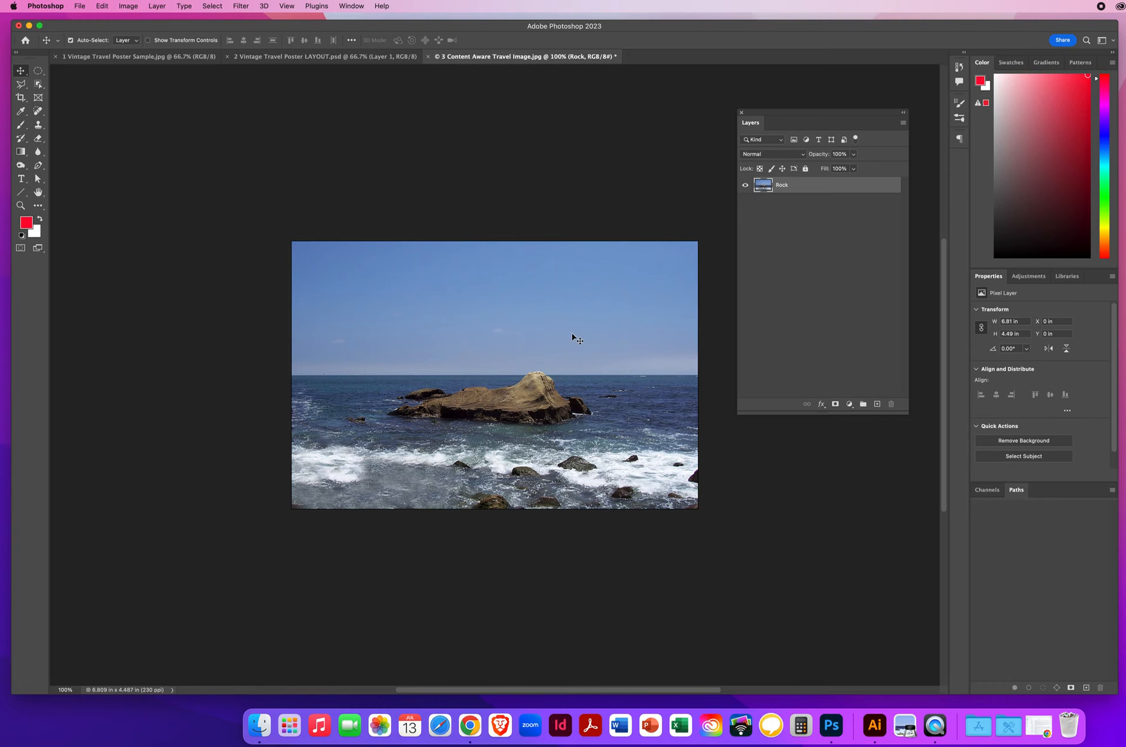
Step: Zoom in on the seascape, then try a Content-Aware Scale shrink of Rock and cancel it
{"action": "left_click", "coordinate": [21, 205]}
{"action": "left_click", "coordinate": [525, 342]}
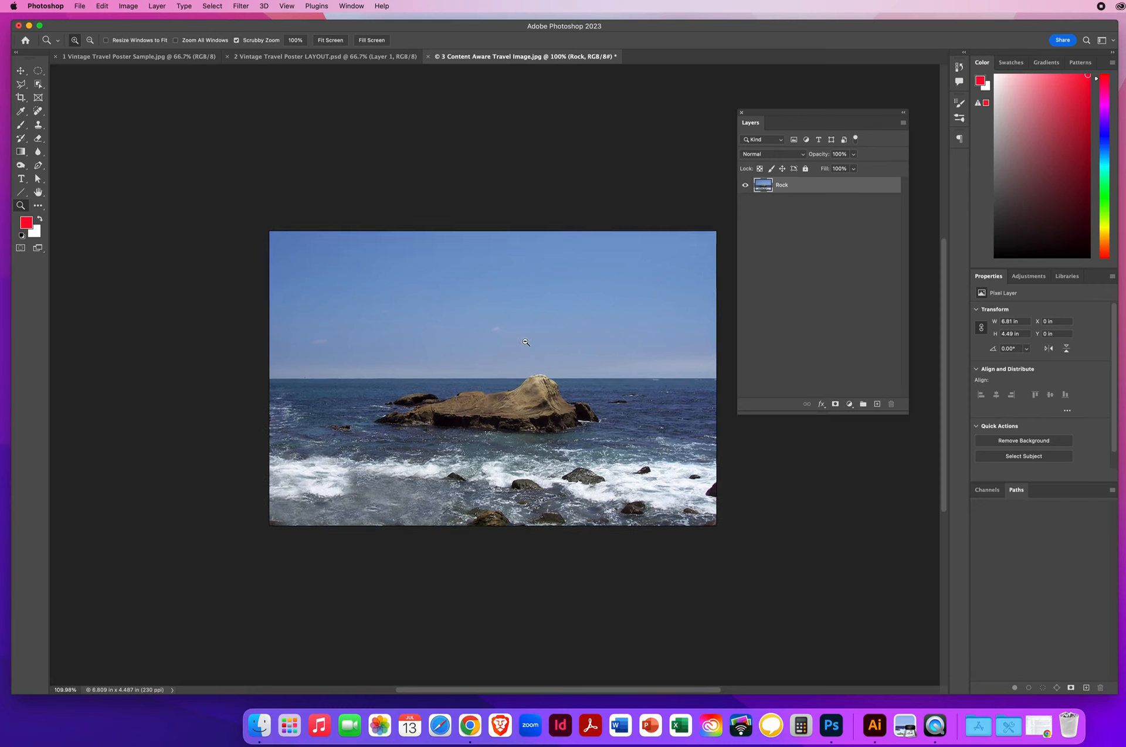
{"action": "left_click", "coordinate": [525, 342]}
{"action": "left_click_drag", "start_coordinate": [772, 116], "coordinate": [829, 111]}
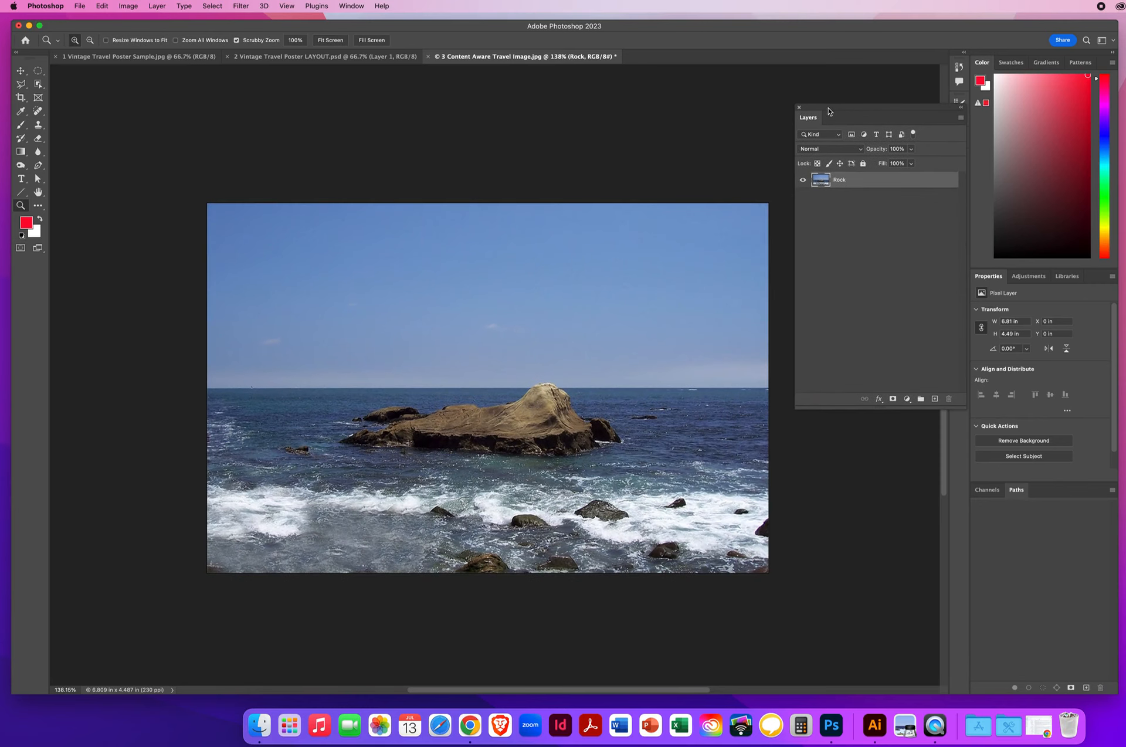
{"action": "left_click", "coordinate": [20, 71]}
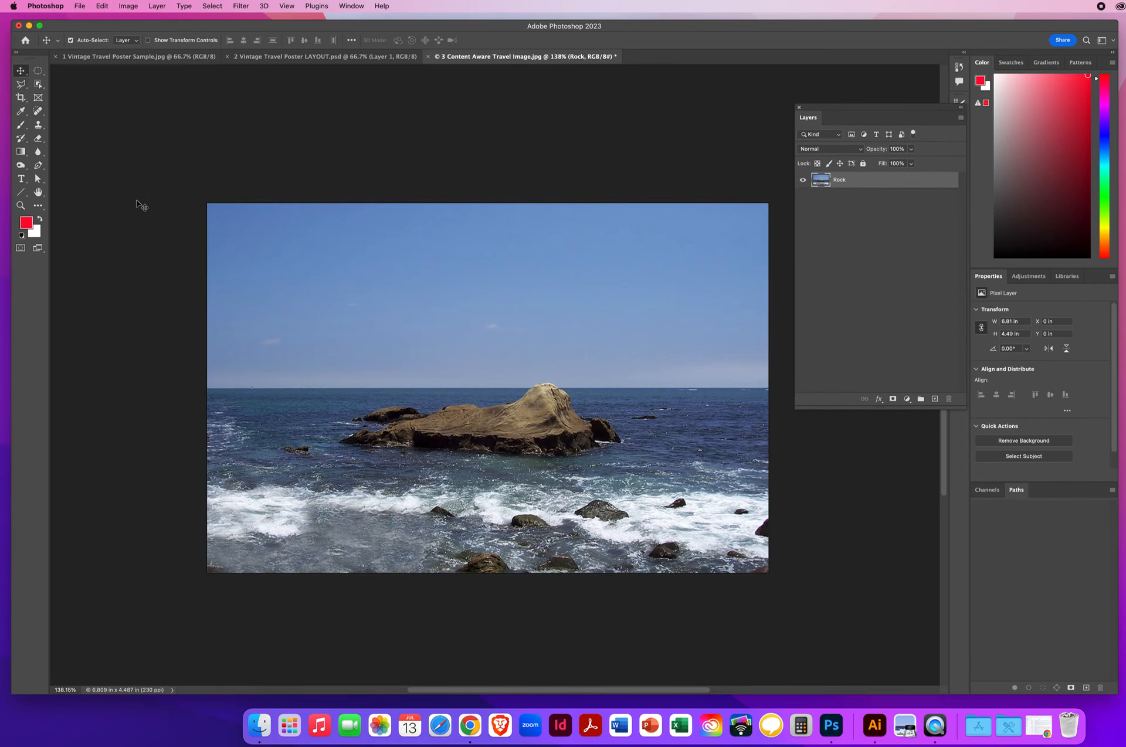
{"action": "left_click", "coordinate": [101, 5]}
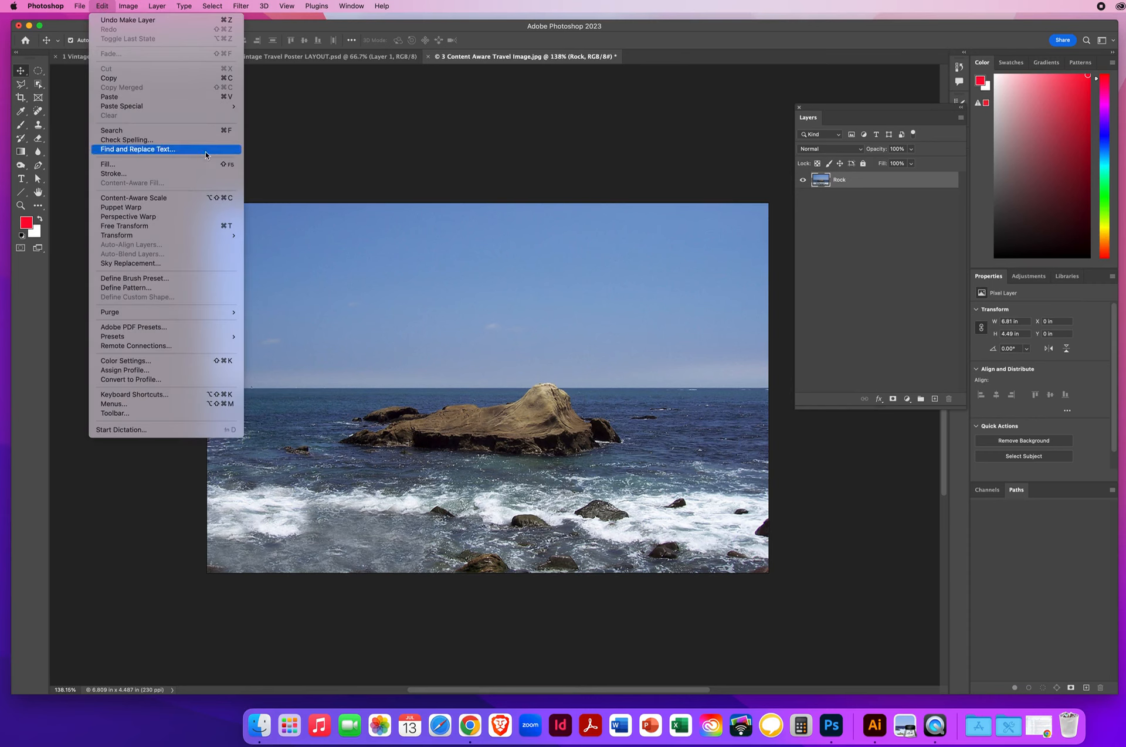
{"action": "left_click", "coordinate": [164, 199]}
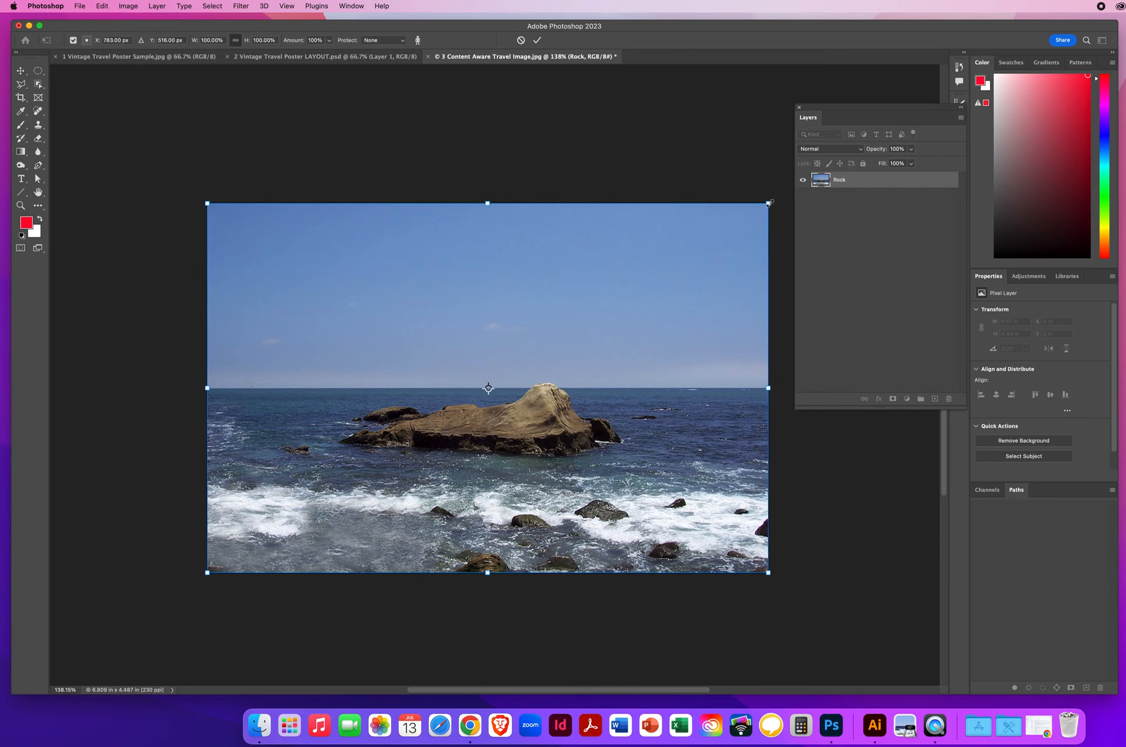
{"action": "left_click_drag", "start_coordinate": [768, 203], "coordinate": [547, 282]}
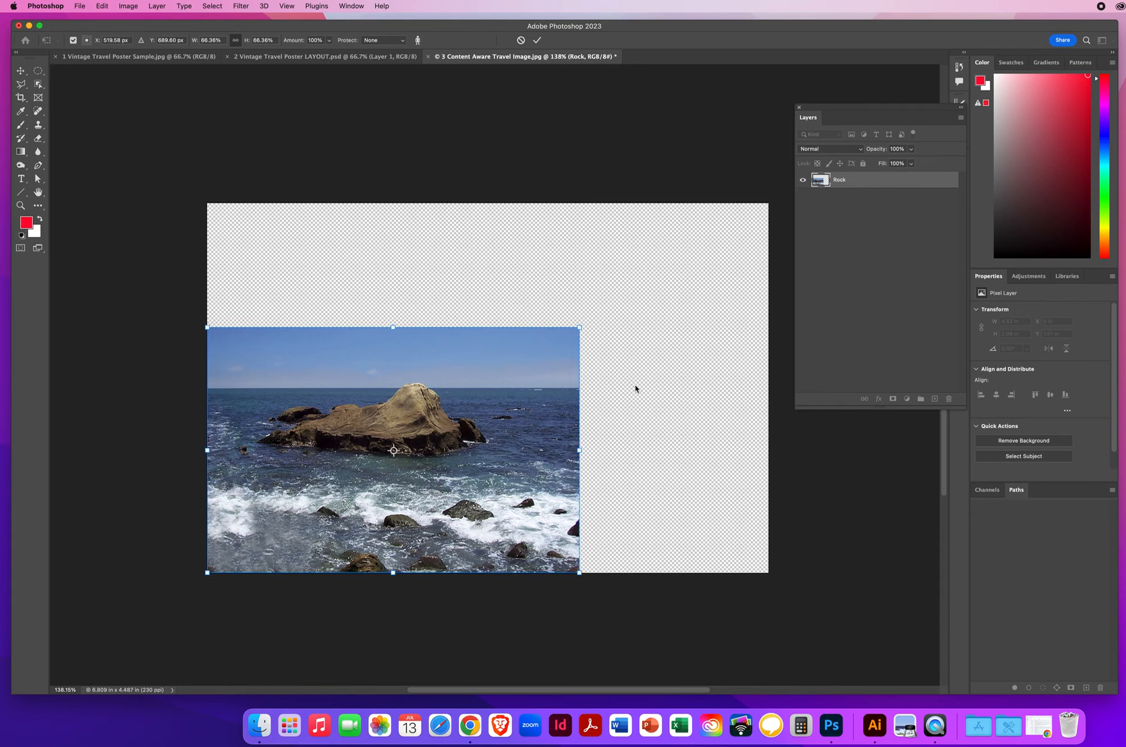
{"action": "key", "text": "Escape"}
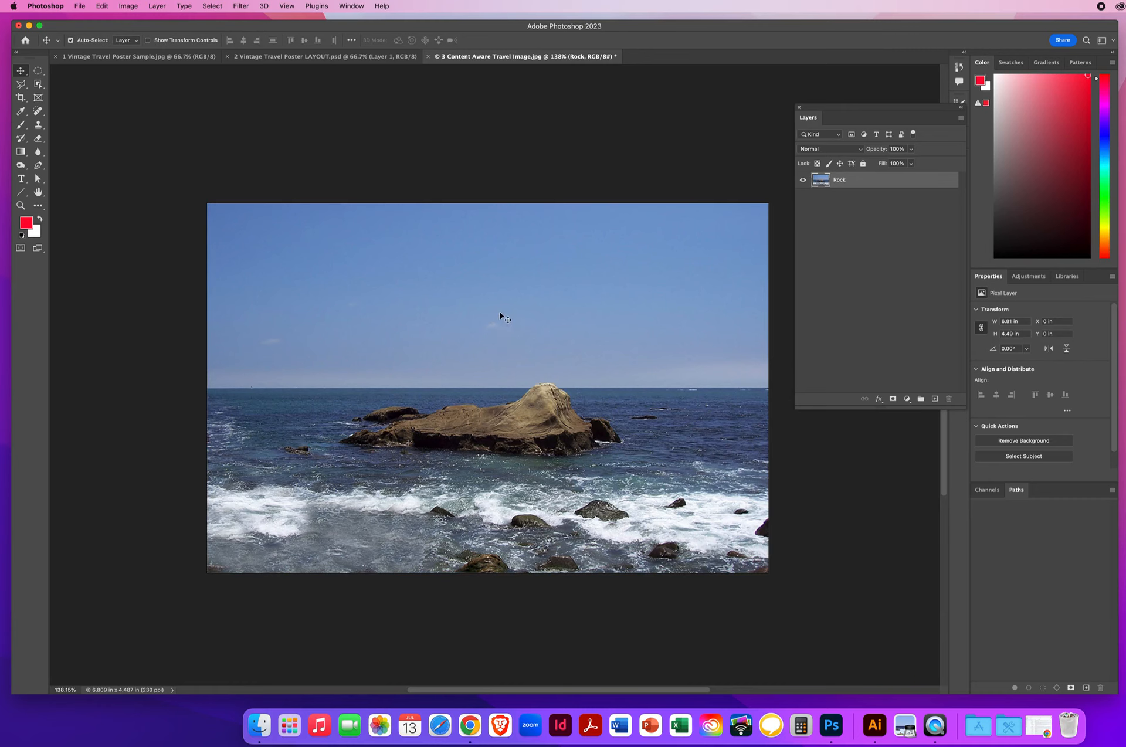
Step: Content-aware squeeze the unprotected seascape to about half width, then cancel and reposition Layers
{"action": "left_click", "coordinate": [102, 6]}
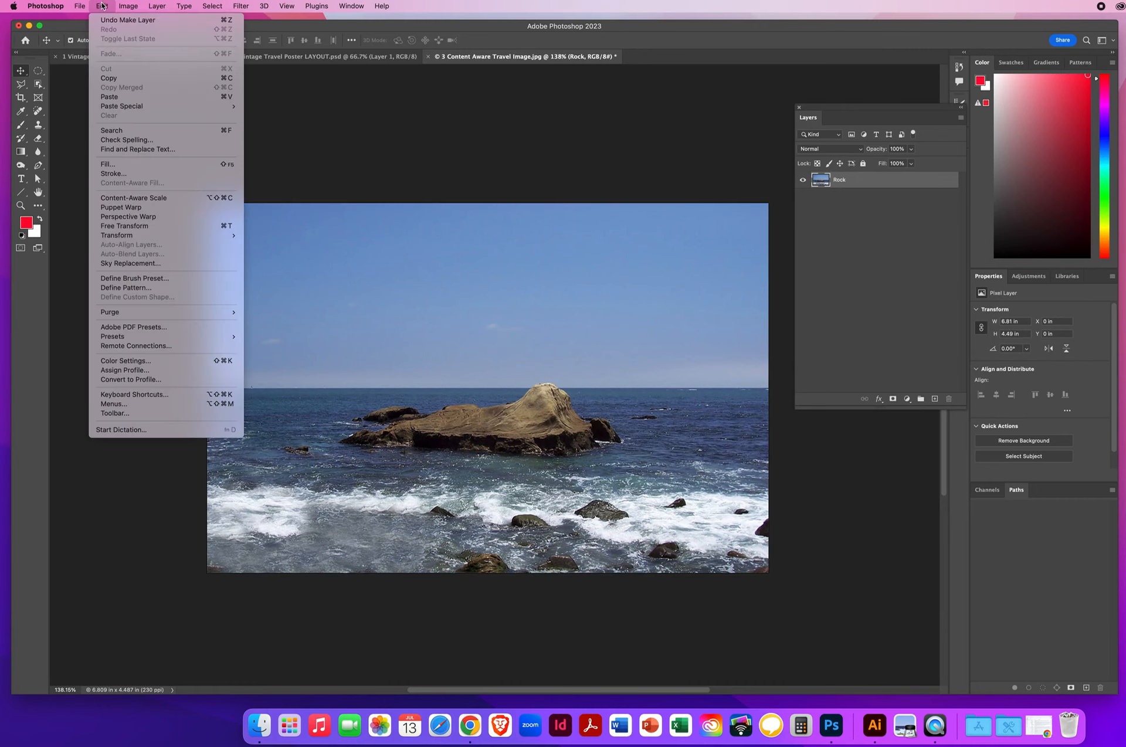
{"action": "left_click", "coordinate": [152, 199]}
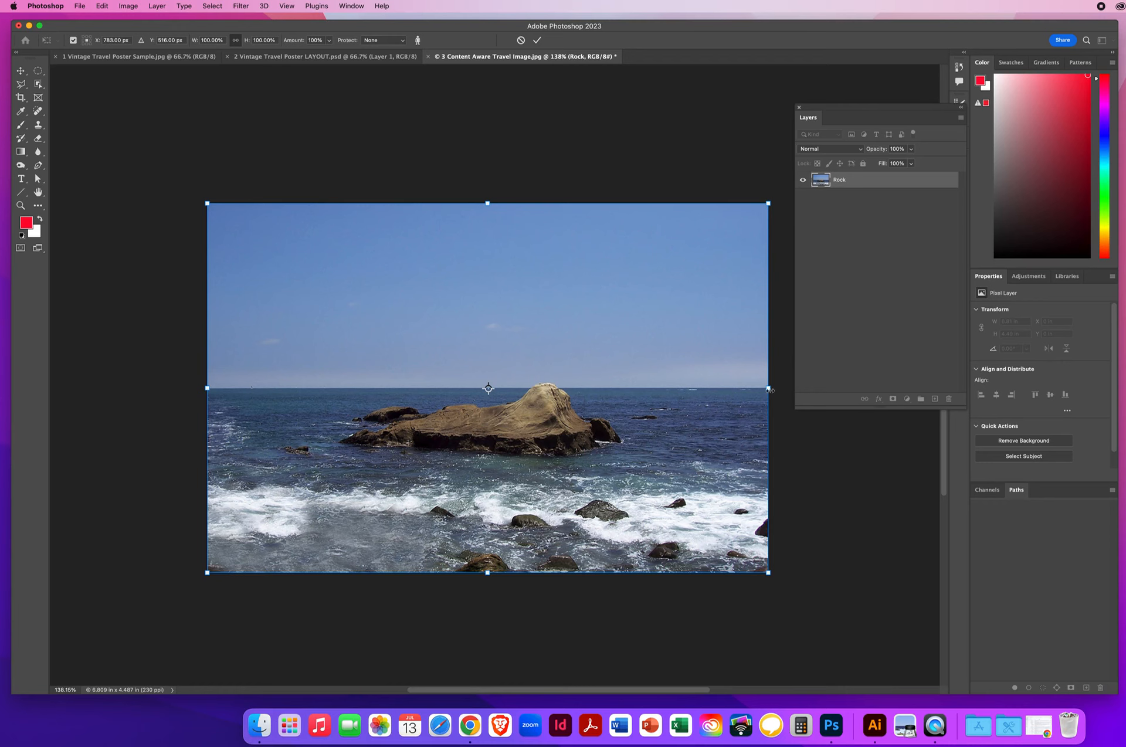
{"action": "left_click_drag", "start_coordinate": [768, 387], "coordinate": [745, 388]}
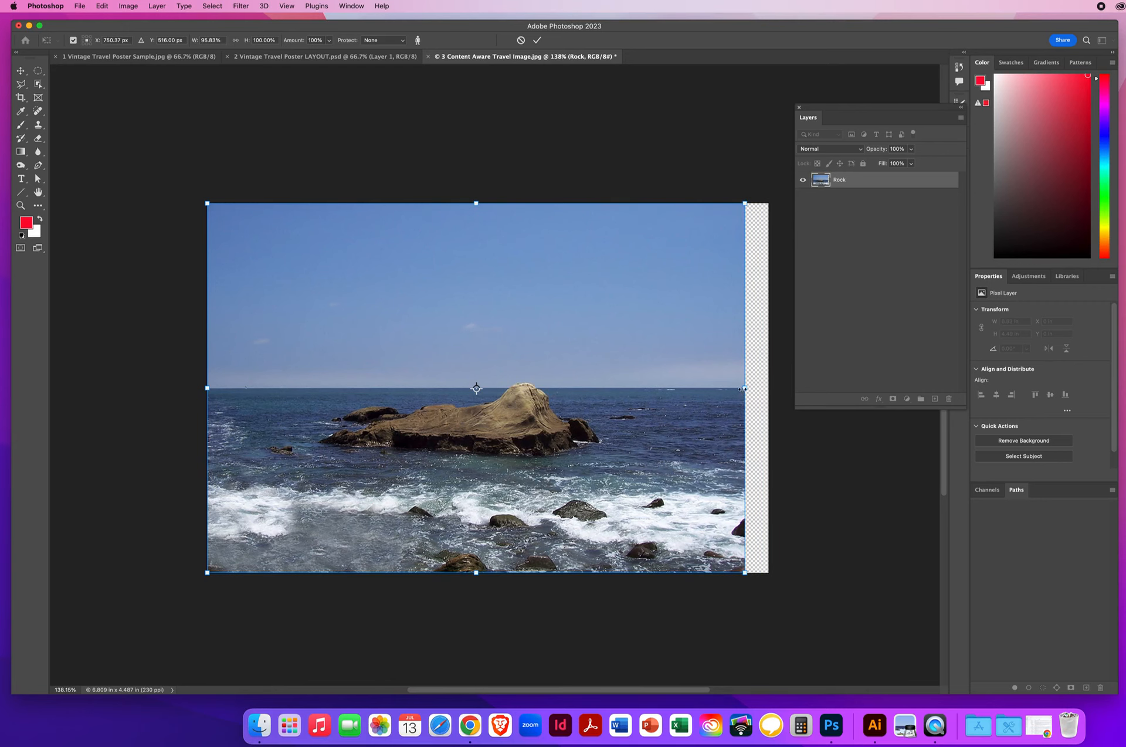
{"action": "left_click_drag", "start_coordinate": [735, 387], "coordinate": [690, 388]}
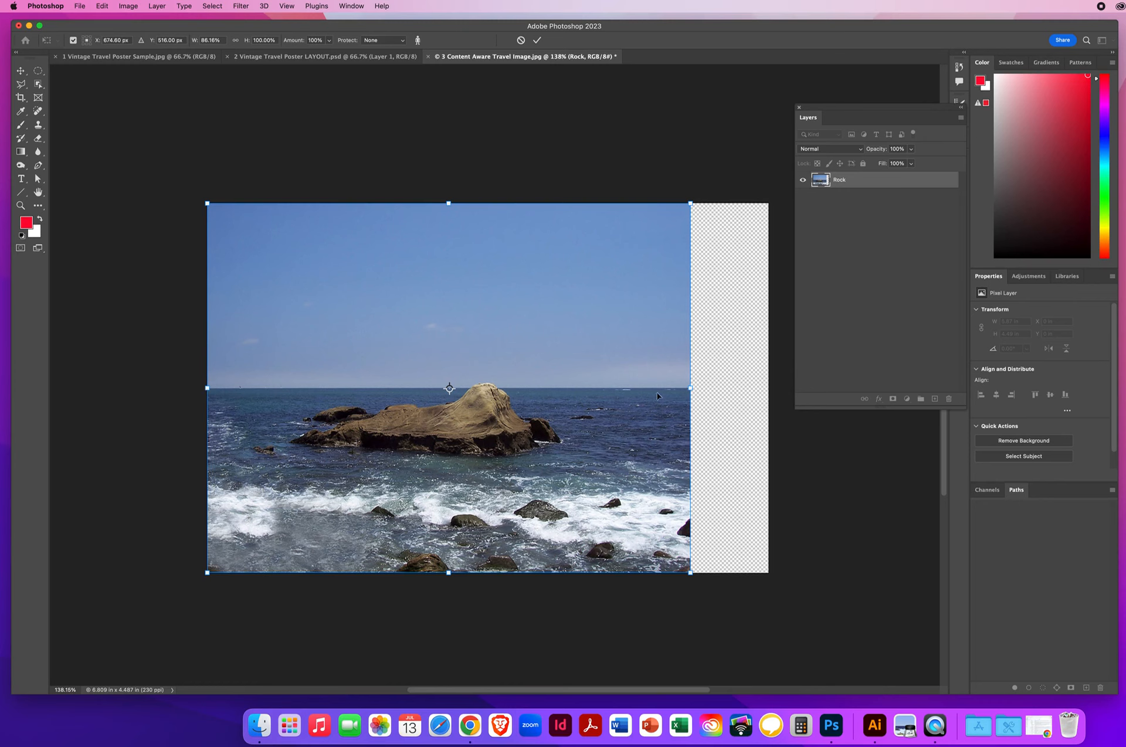
{"action": "left_click_drag", "start_coordinate": [207, 388], "coordinate": [300, 387]}
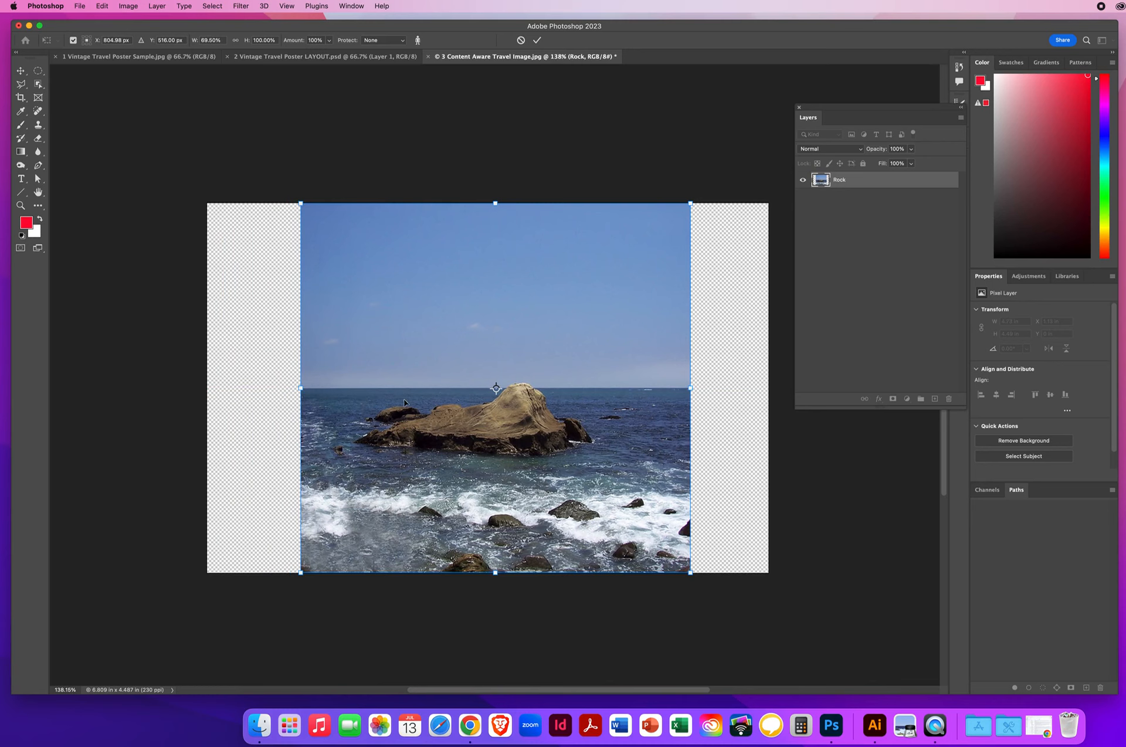
{"action": "left_click_drag", "start_coordinate": [298, 389], "coordinate": [472, 389]}
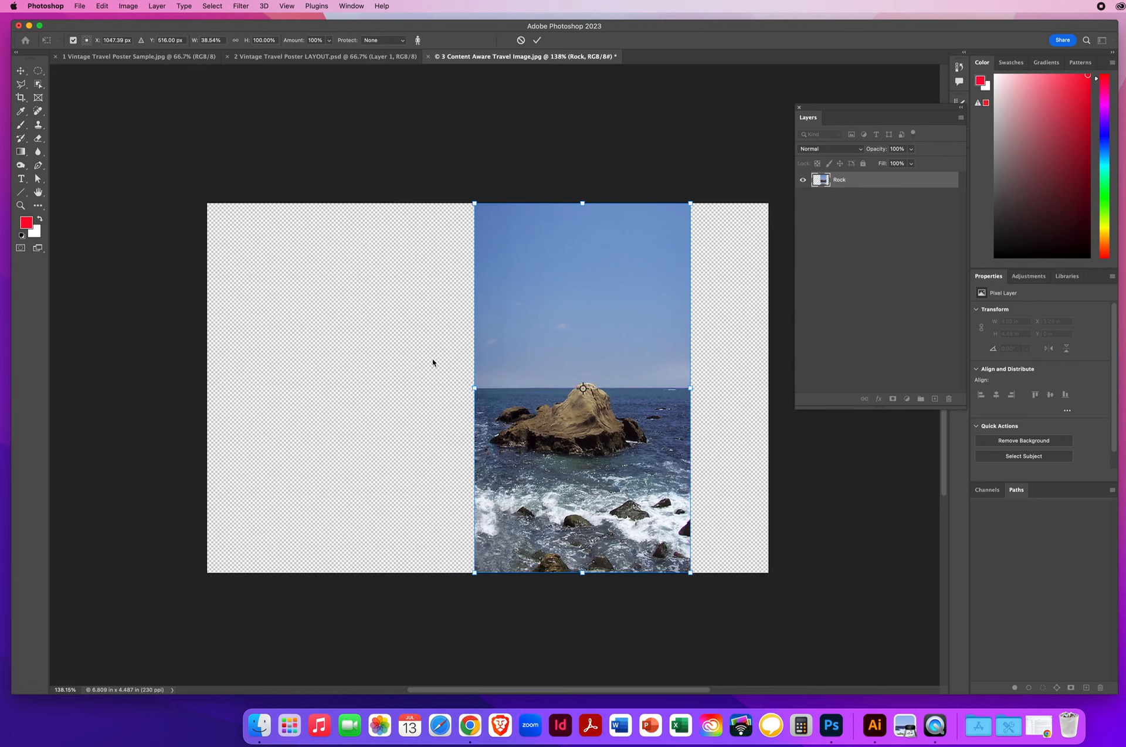
{"action": "key", "text": "Escape"}
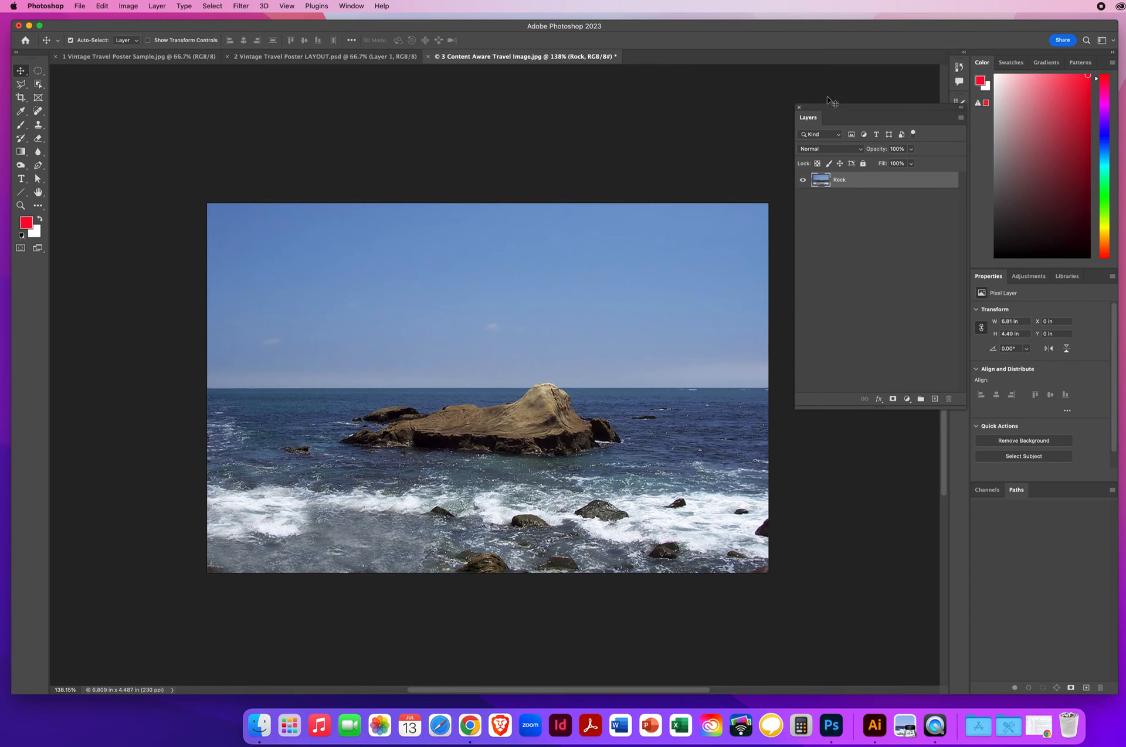
{"action": "left_click_drag", "start_coordinate": [830, 110], "coordinate": [770, 93]}
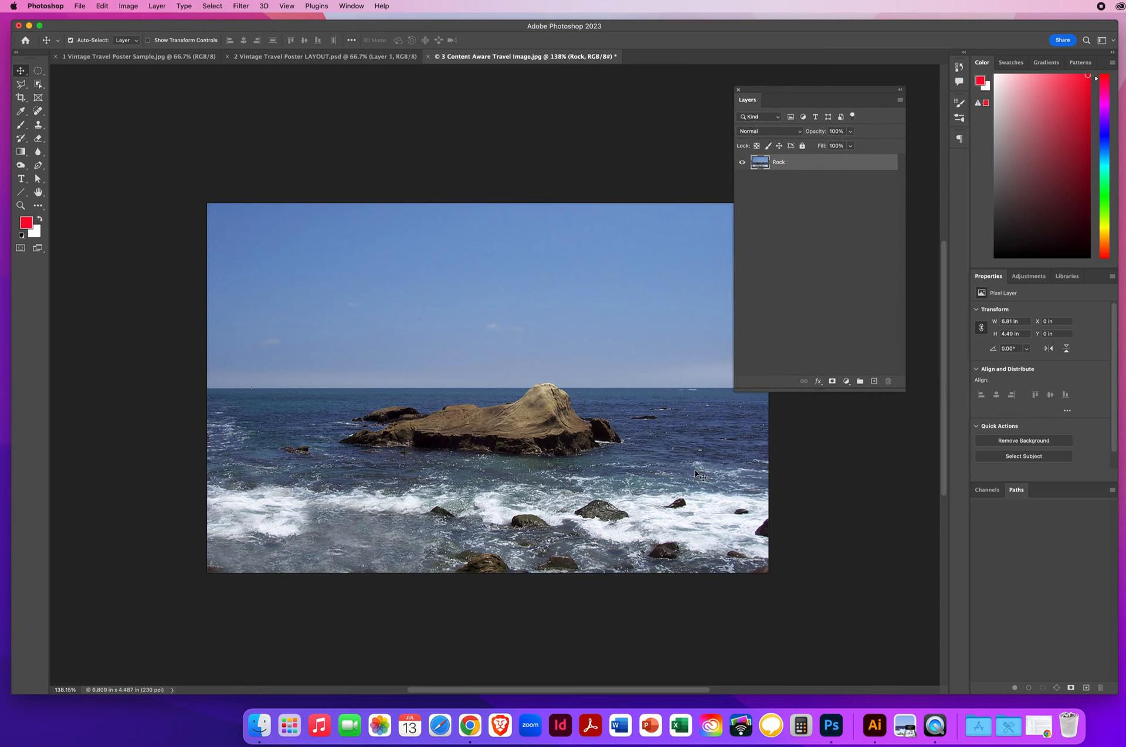
Step: Draw an elliptical marquee about 4.67 x 2.2 in around the central rock
{"action": "left_click", "coordinate": [989, 493]}
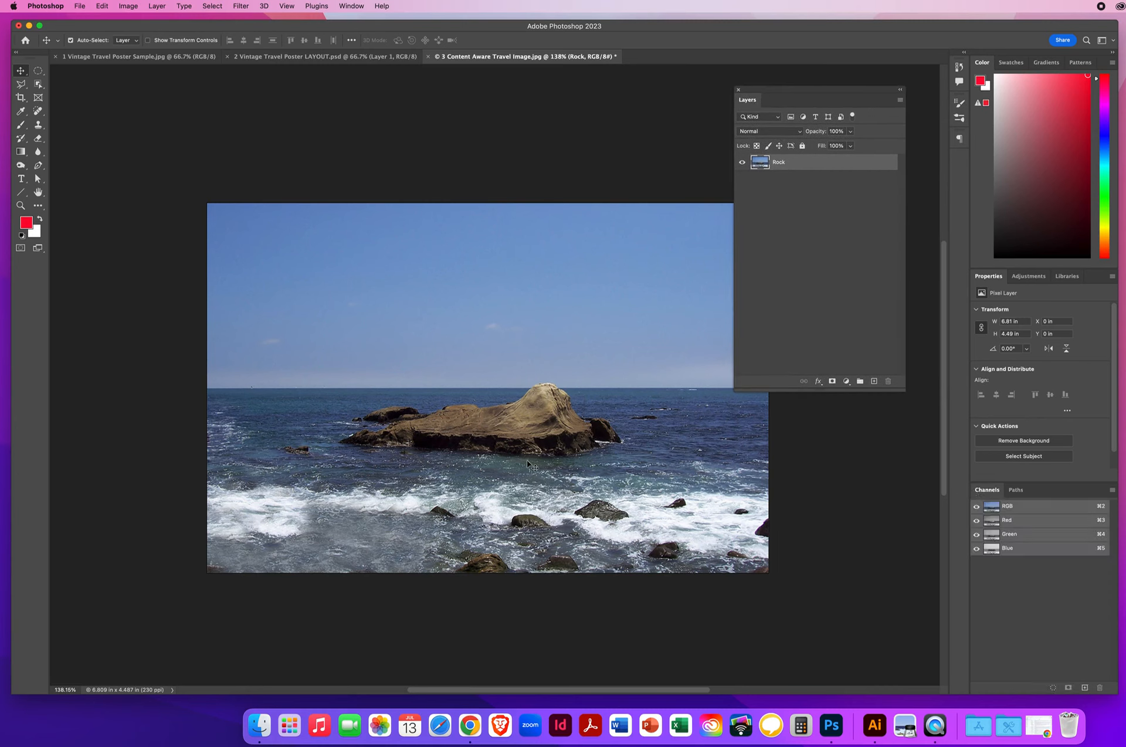
{"action": "left_click", "coordinate": [44, 71]}
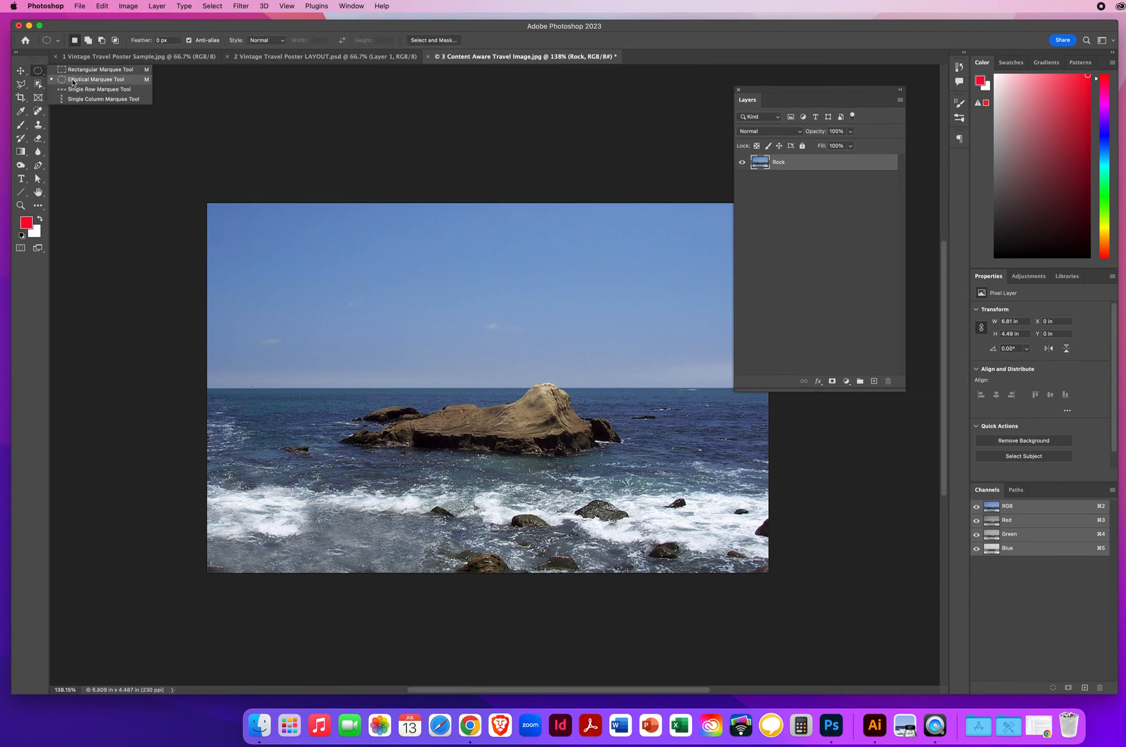
{"action": "left_click", "coordinate": [73, 82]}
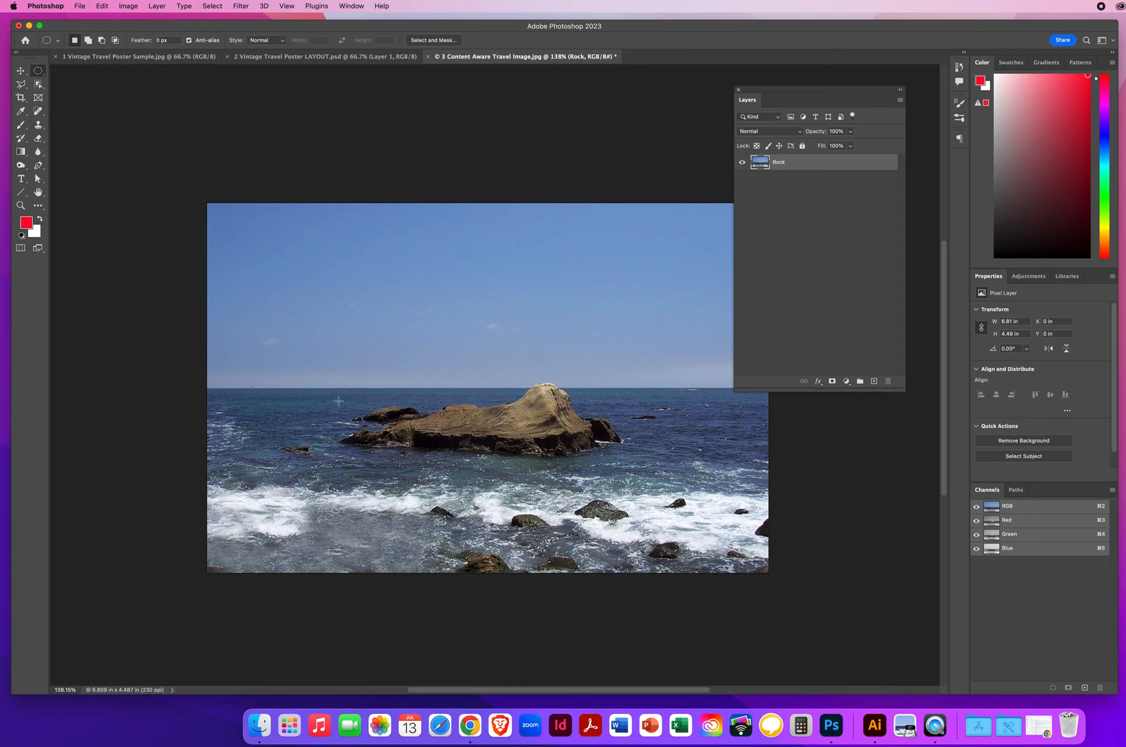
{"action": "left_click_drag", "start_coordinate": [291, 339], "coordinate": [675, 513]}
{"action": "left_click_drag", "start_coordinate": [477, 423], "coordinate": [475, 417]}
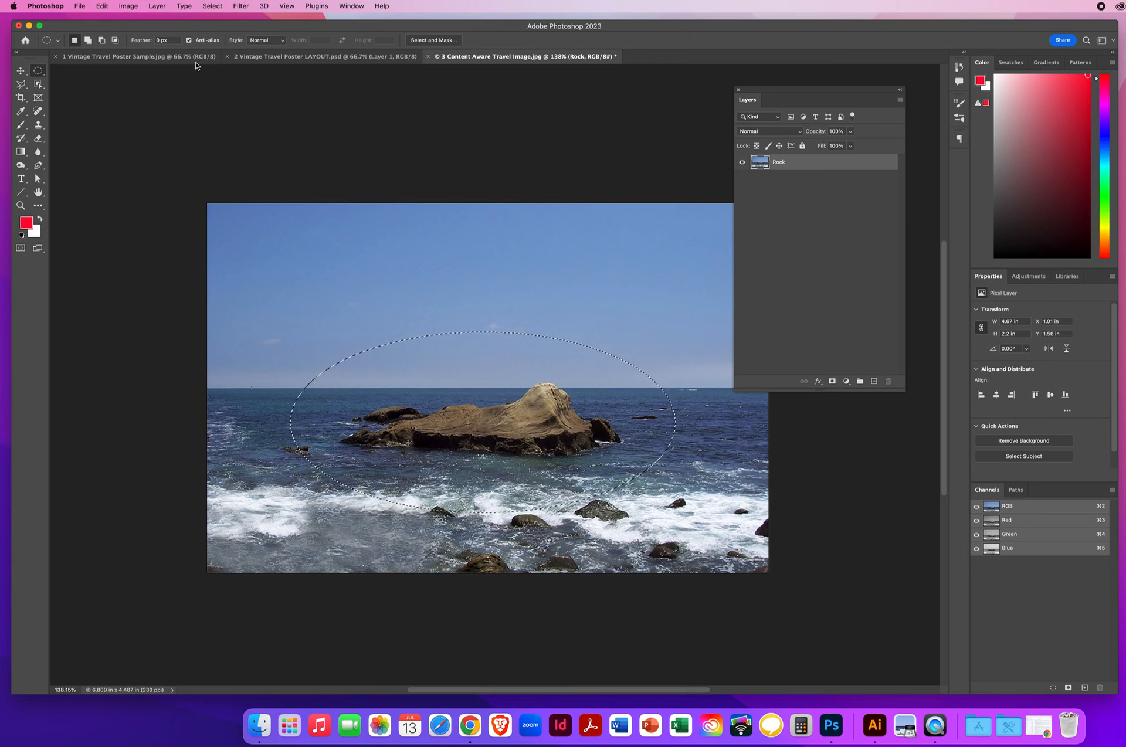
Step: Save the ellipse as new channel PROTECT THE ROCK, deselect, and view the mask
{"action": "left_click", "coordinate": [209, 7]}
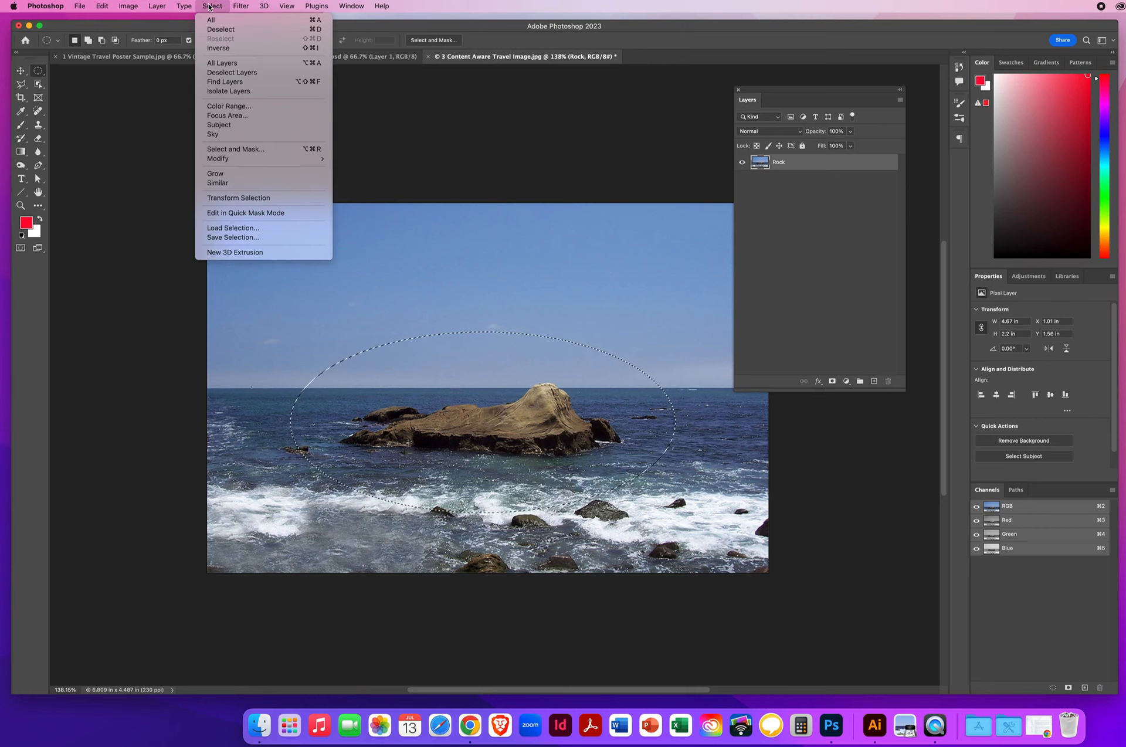
{"action": "left_click", "coordinate": [231, 238]}
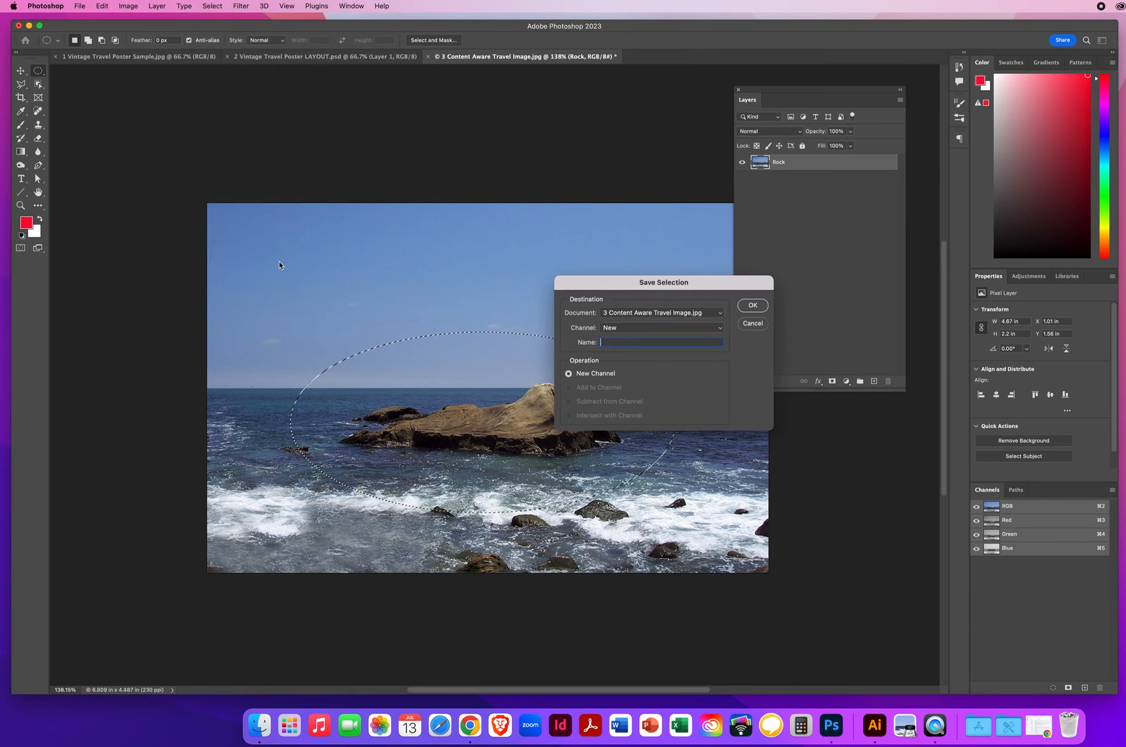
{"action": "left_click_drag", "start_coordinate": [624, 286], "coordinate": [402, 134]}
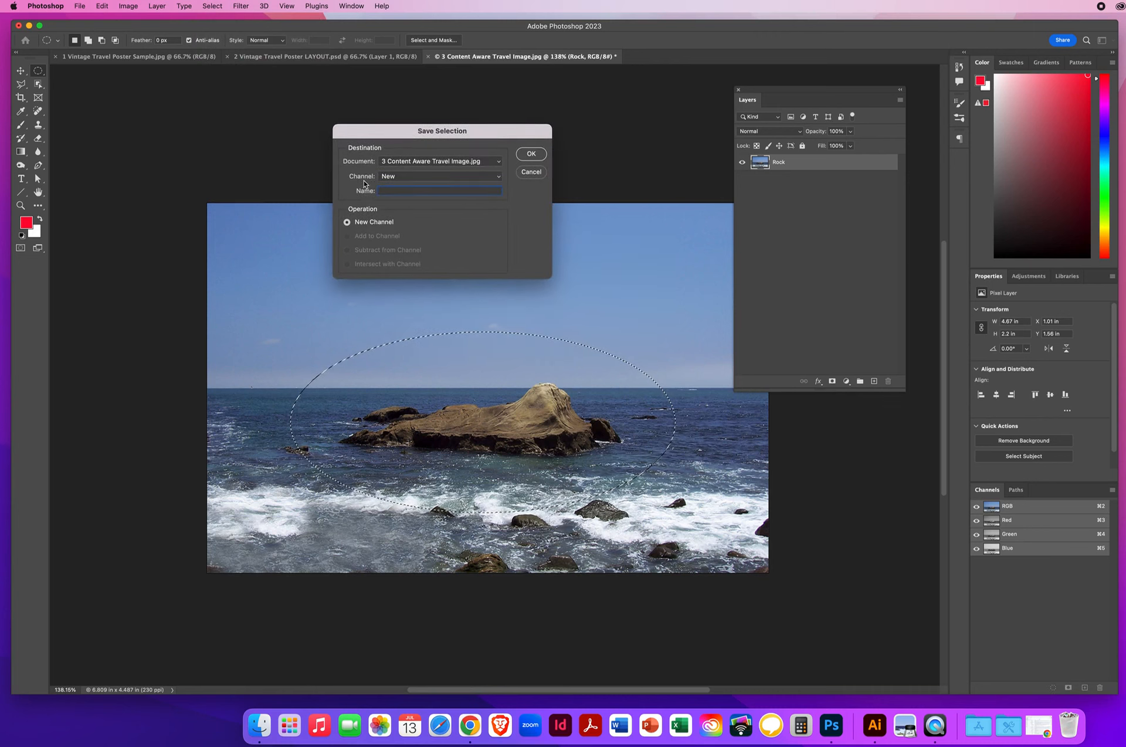
{"action": "left_click", "coordinate": [398, 178]}
{"action": "left_click", "coordinate": [387, 178]}
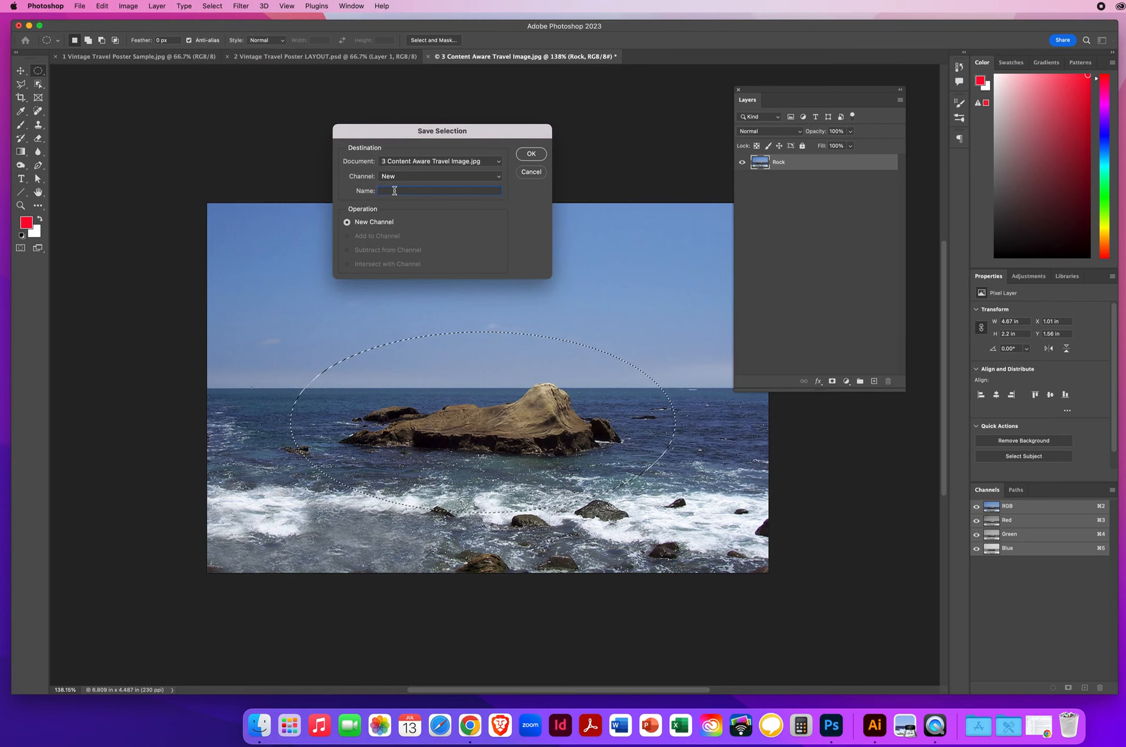
{"action": "type", "text": "THE"}
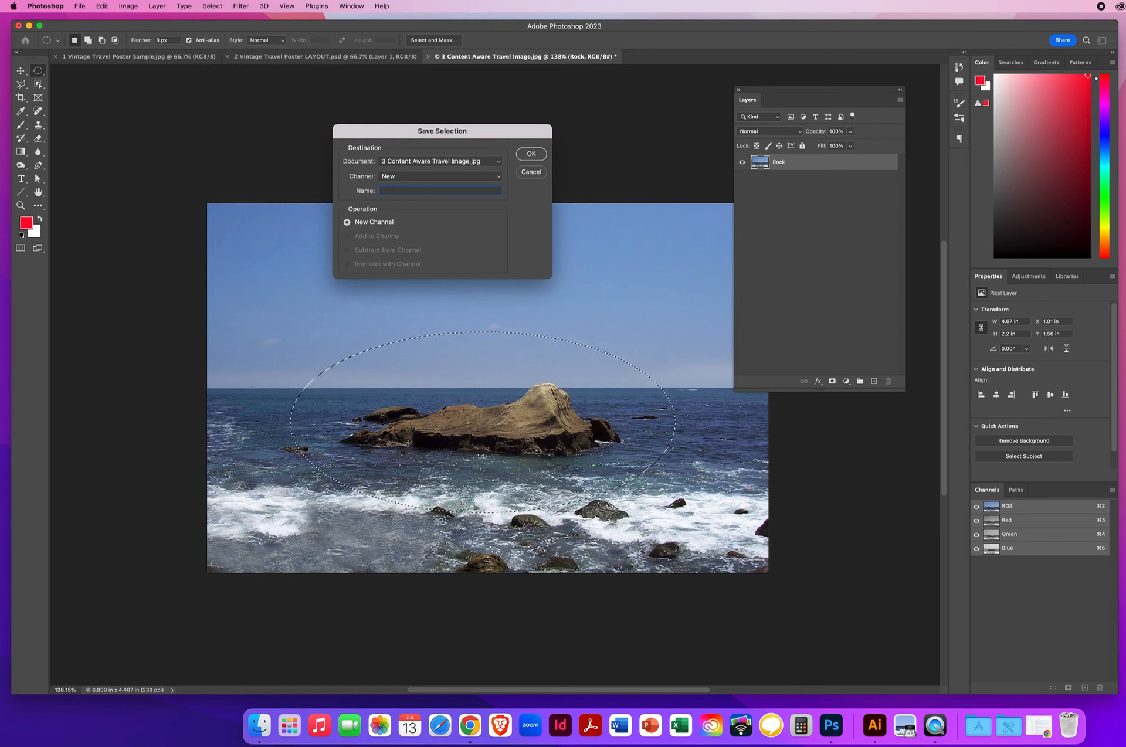
{"action": "type", "text": "ECT THE ROCK"}
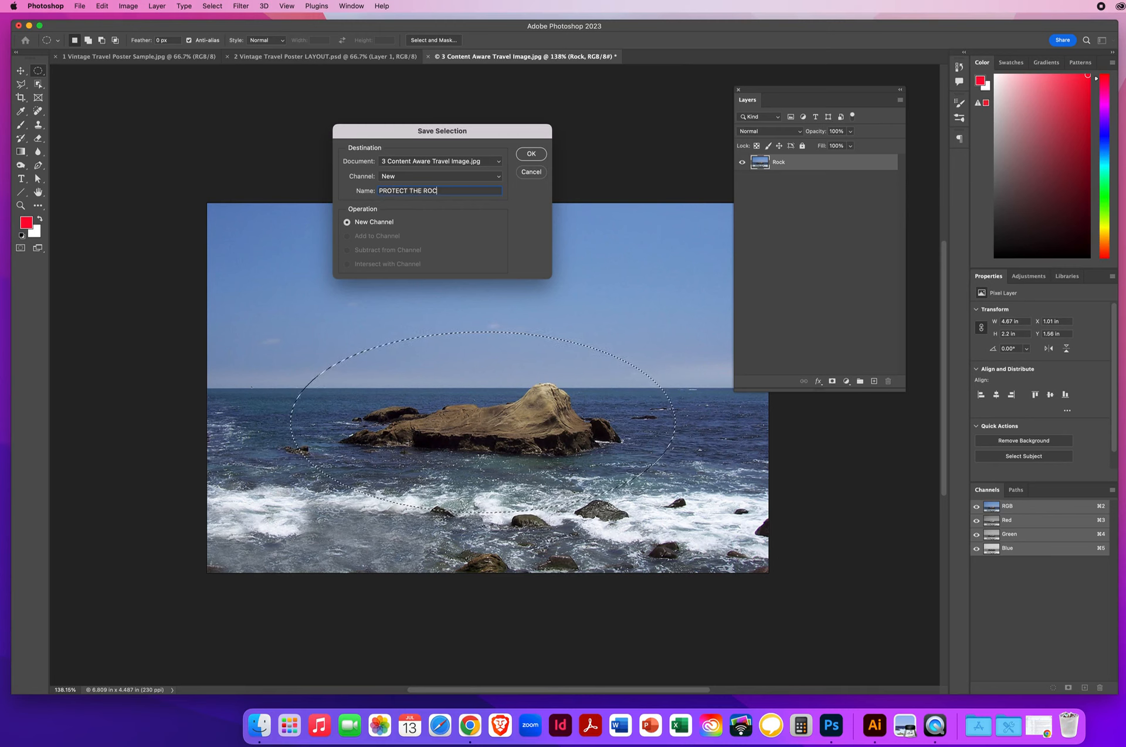
{"action": "left_click", "coordinate": [529, 155]}
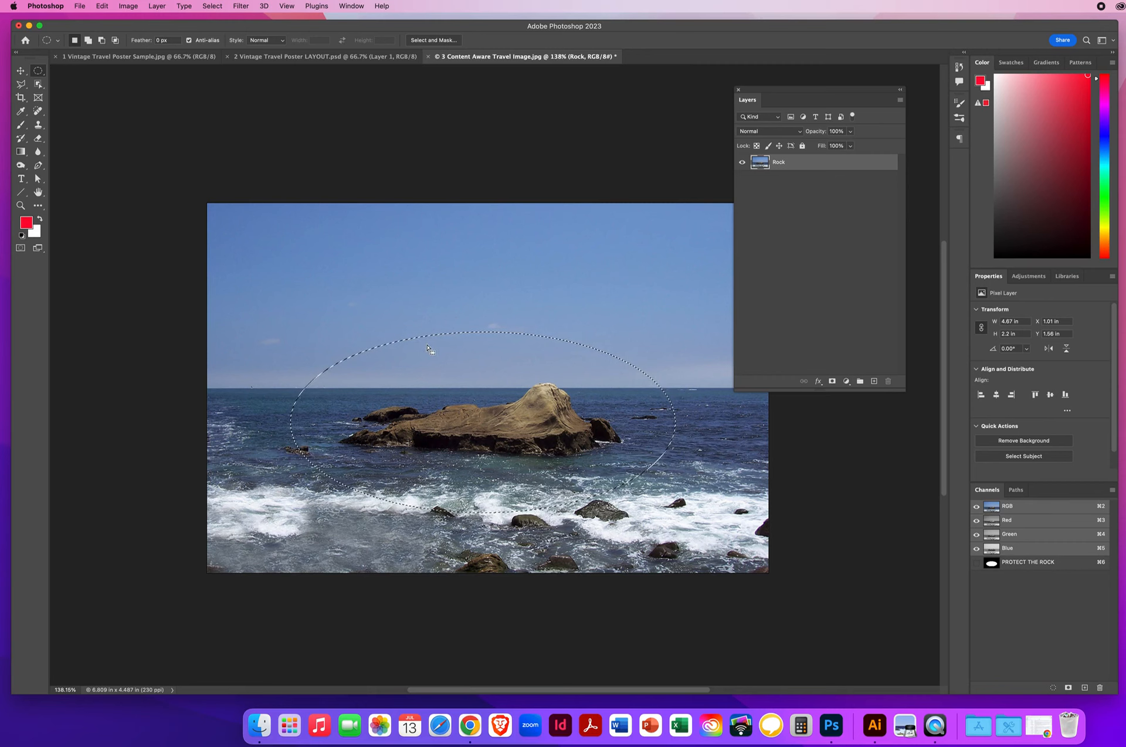
{"action": "key", "text": "super+d"}
{"action": "left_click", "coordinate": [1031, 566]}
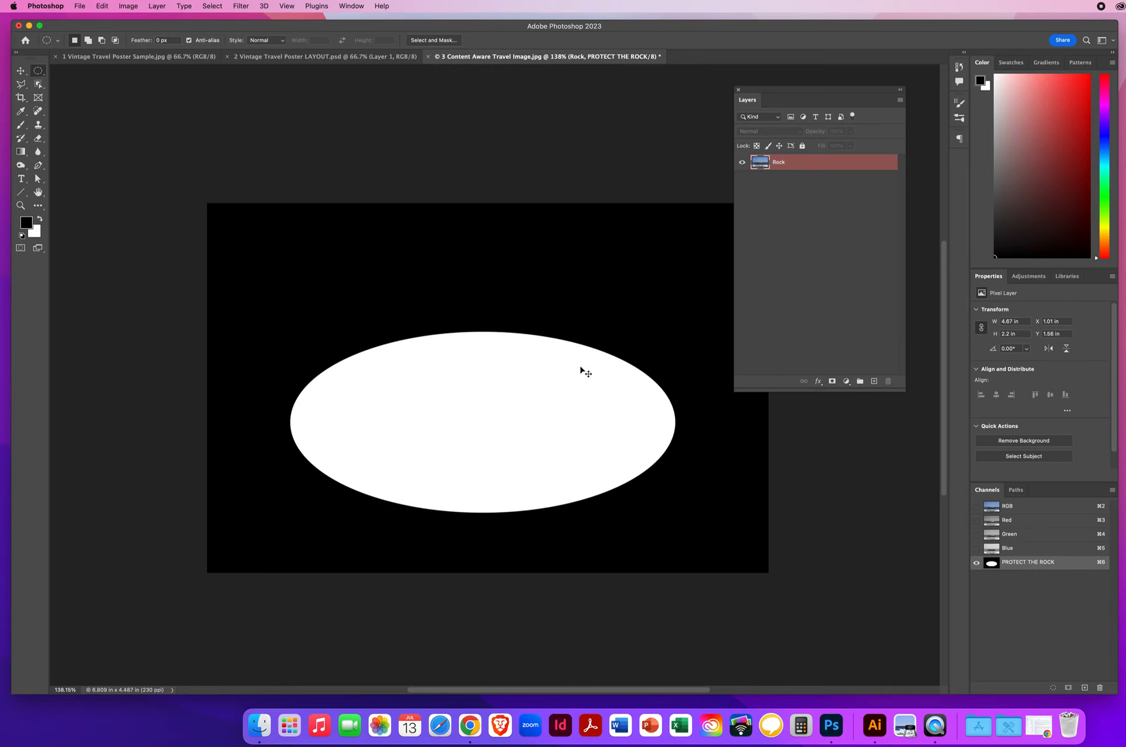
Step: Apply a 45.8-pixel Gaussian Blur to PROTECT THE ROCK, then return to the RGB channel
{"action": "left_click", "coordinate": [240, 7]}
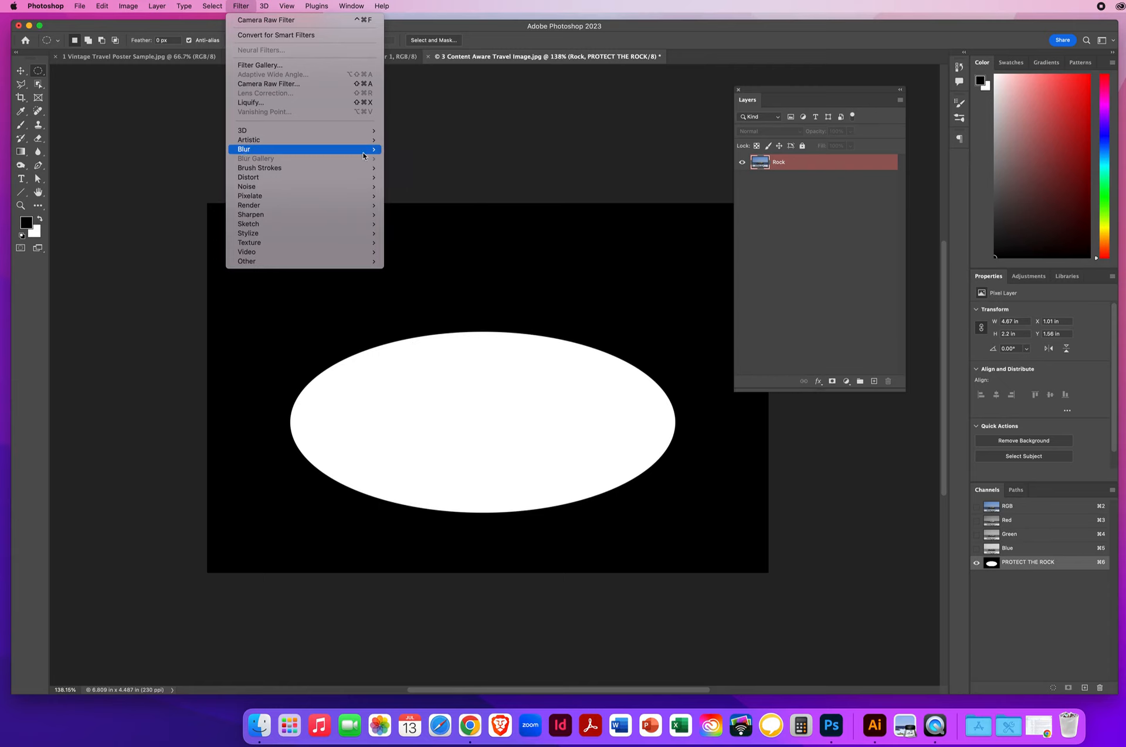
{"action": "mouse_move", "coordinate": [363, 151]}
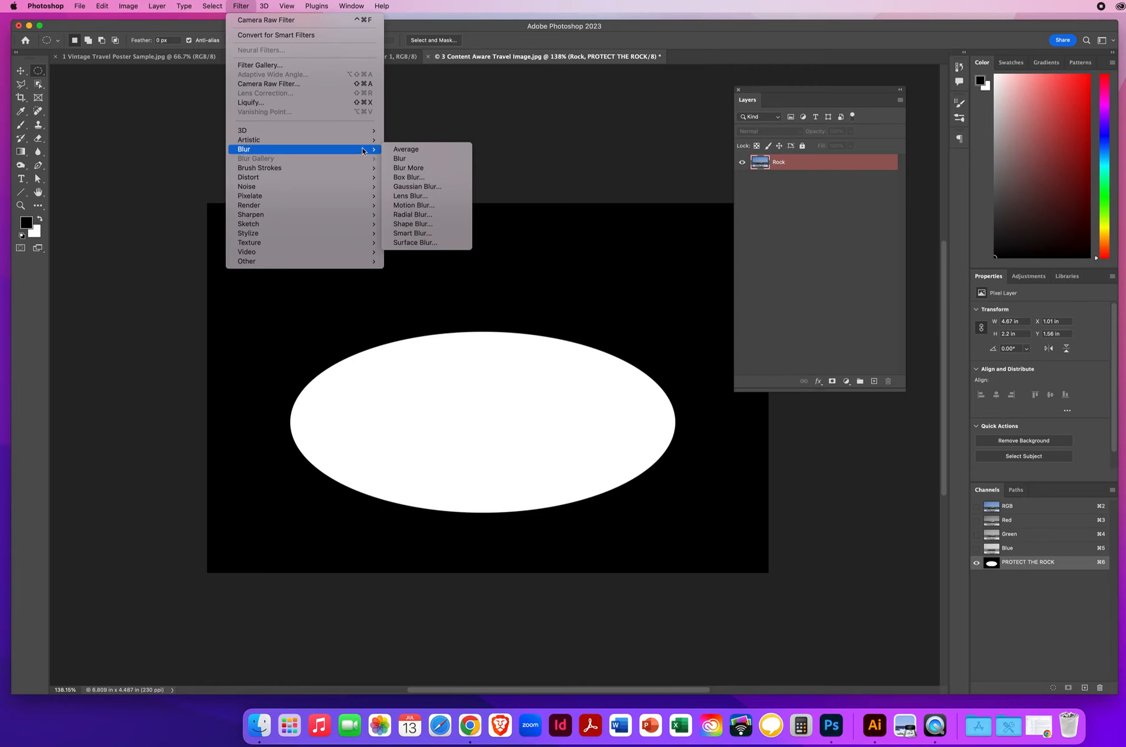
{"action": "left_click", "coordinate": [417, 187]}
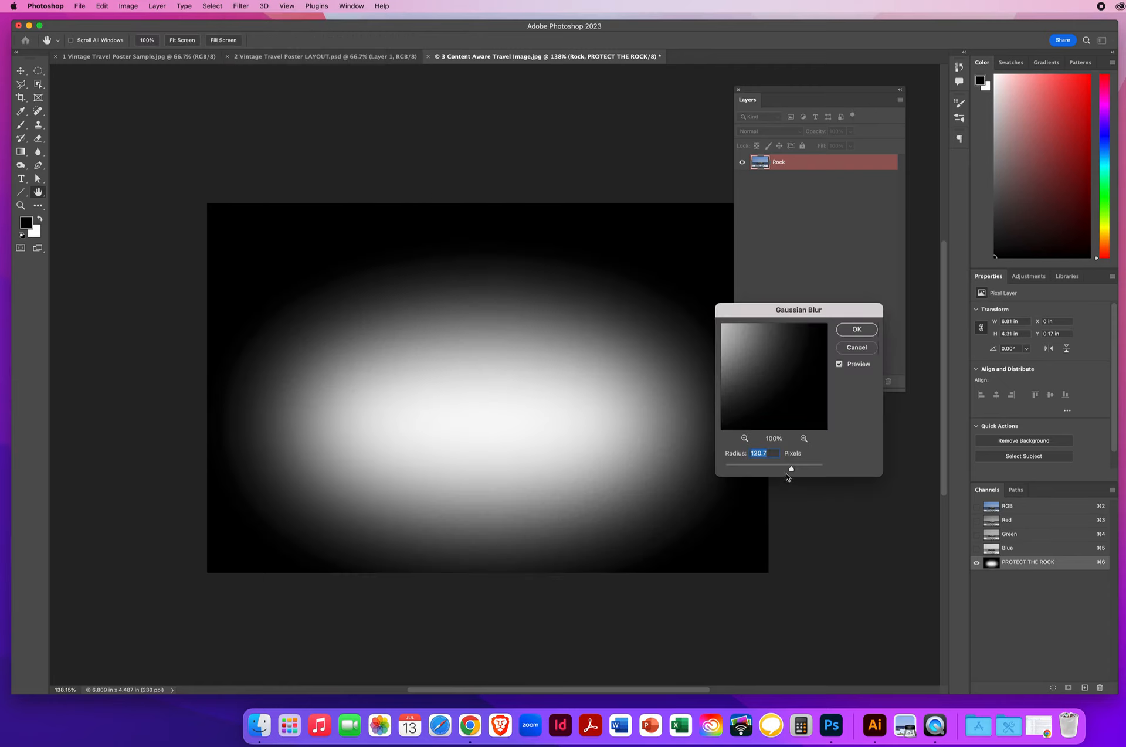
{"action": "mouse_move", "coordinate": [791, 469]}
{"action": "left_mouse_down"}
{"action": "mouse_move", "coordinate": [765, 471]}
{"action": "mouse_move", "coordinate": [778, 471]}
{"action": "left_mouse_up"}
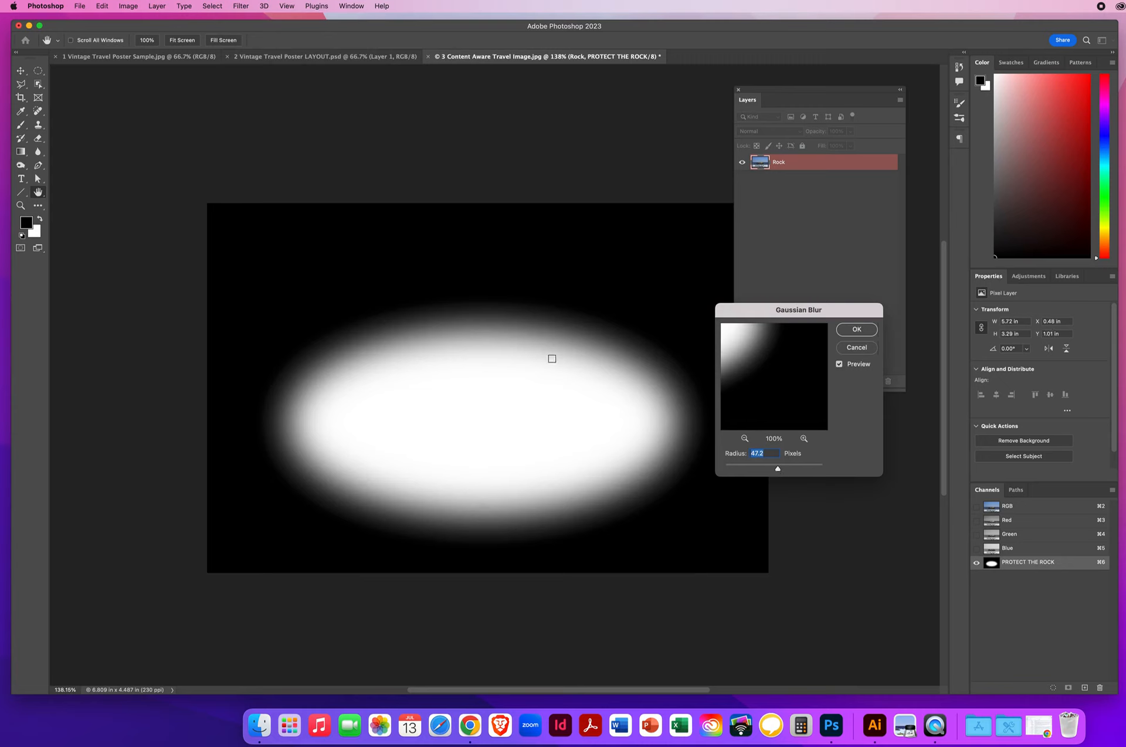
{"action": "left_click_drag", "start_coordinate": [778, 471], "coordinate": [776, 470]}
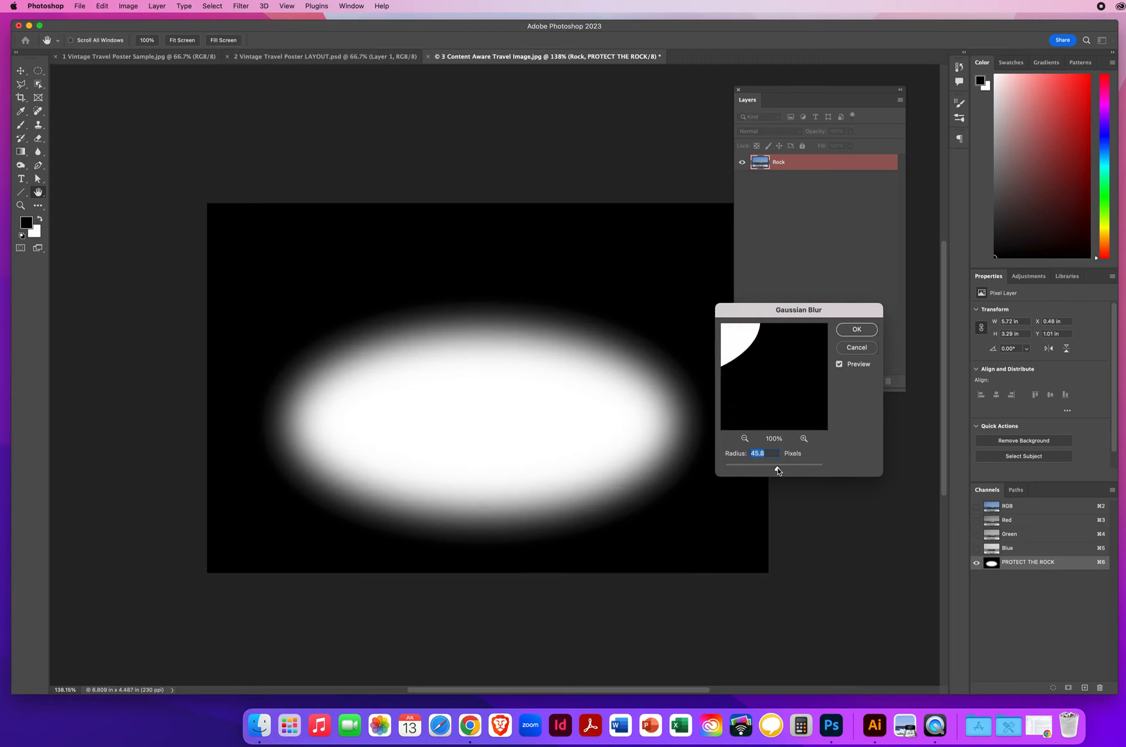
{"action": "left_click", "coordinate": [856, 330]}
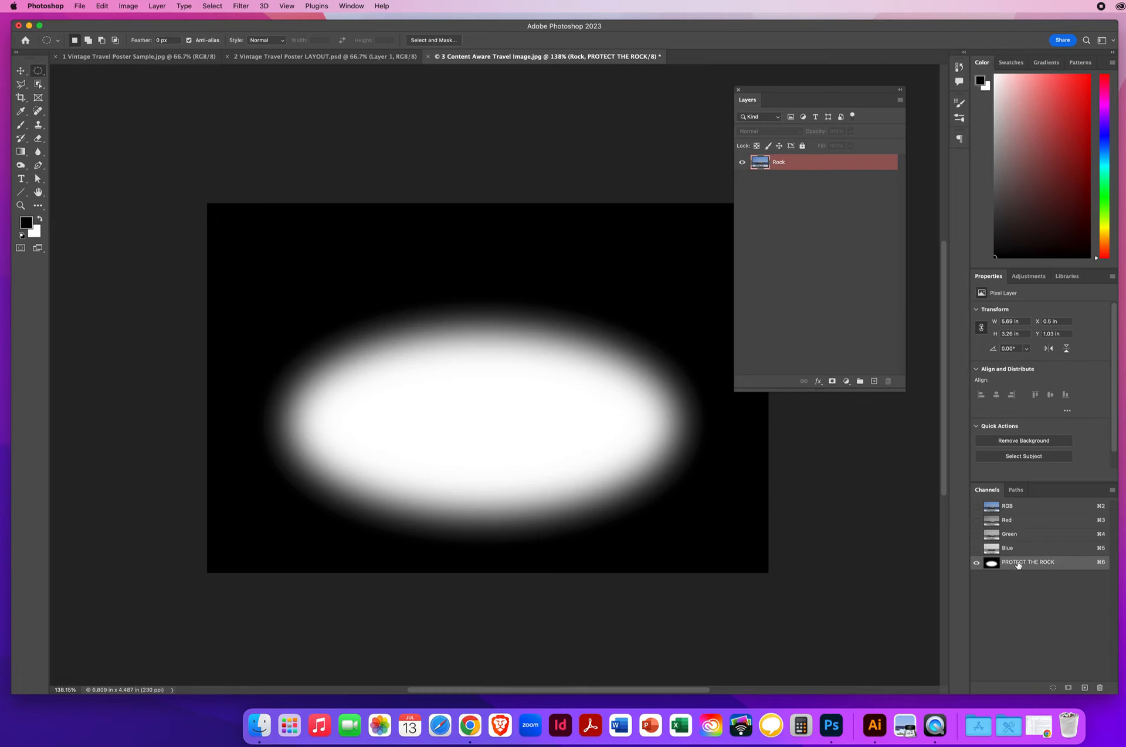
{"action": "left_click", "coordinate": [1007, 507]}
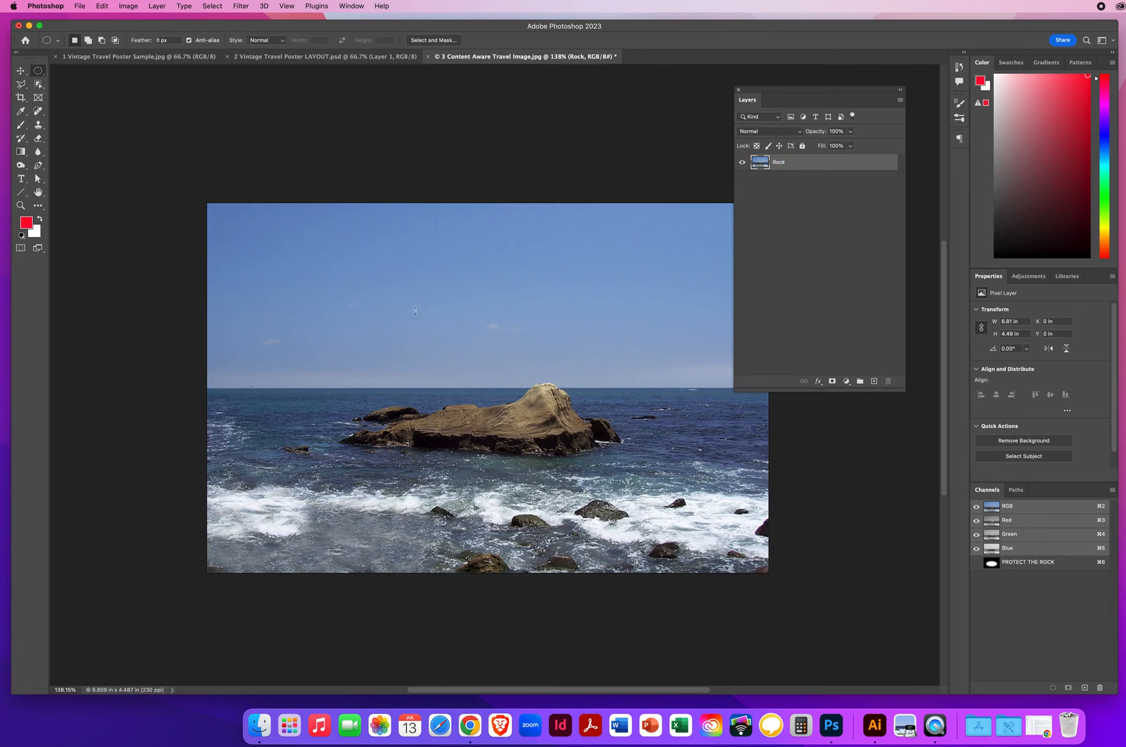
Step: Content-aware scale Rock to about 64% width (4.36 in), protecting PROTECT THE ROCK
{"action": "left_click", "coordinate": [102, 7]}
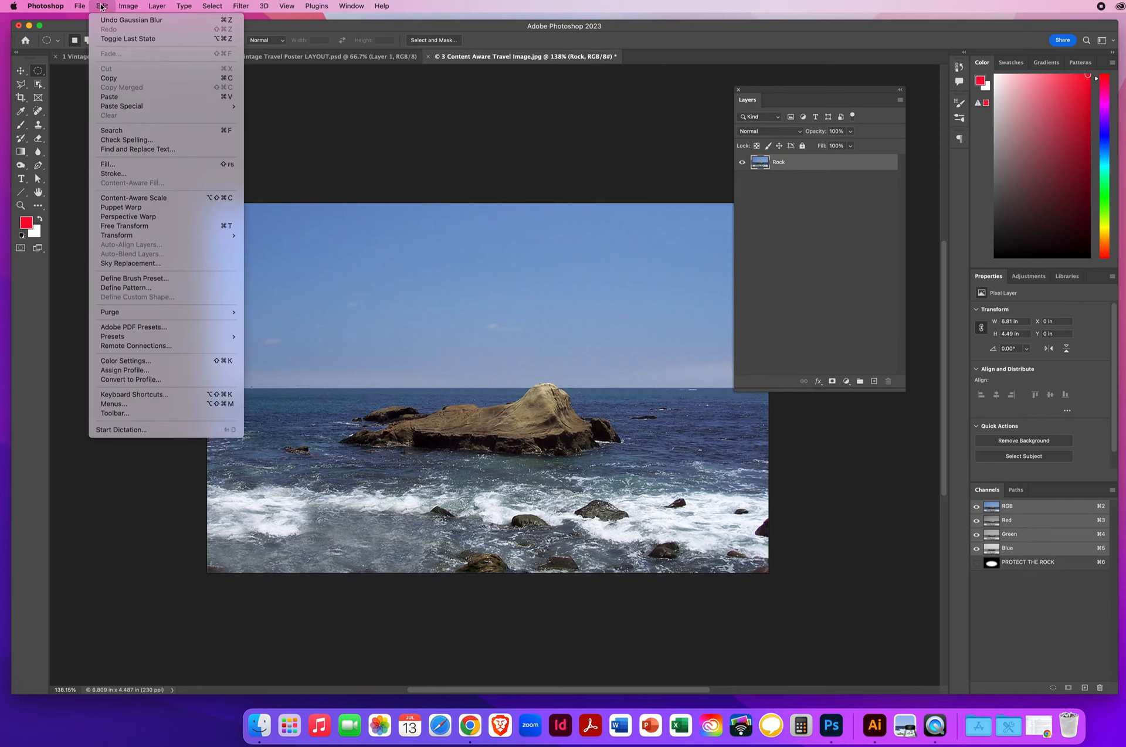
{"action": "left_click", "coordinate": [145, 201]}
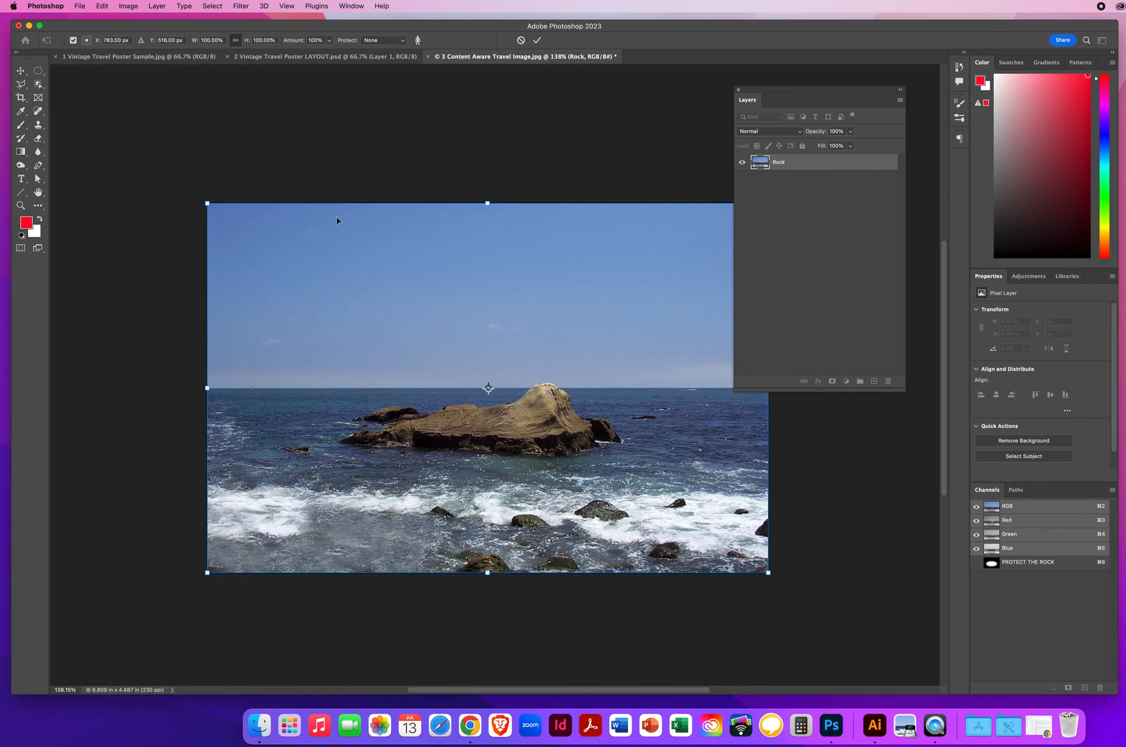
{"action": "left_click", "coordinate": [380, 41]}
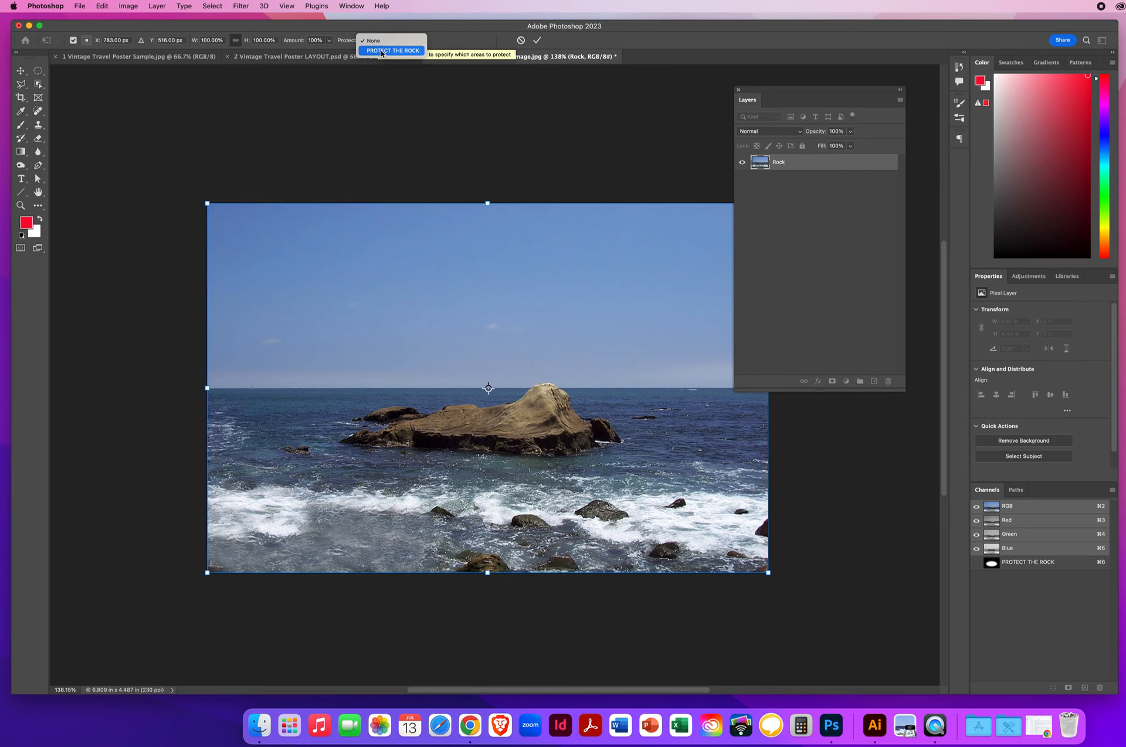
{"action": "left_click", "coordinate": [382, 51]}
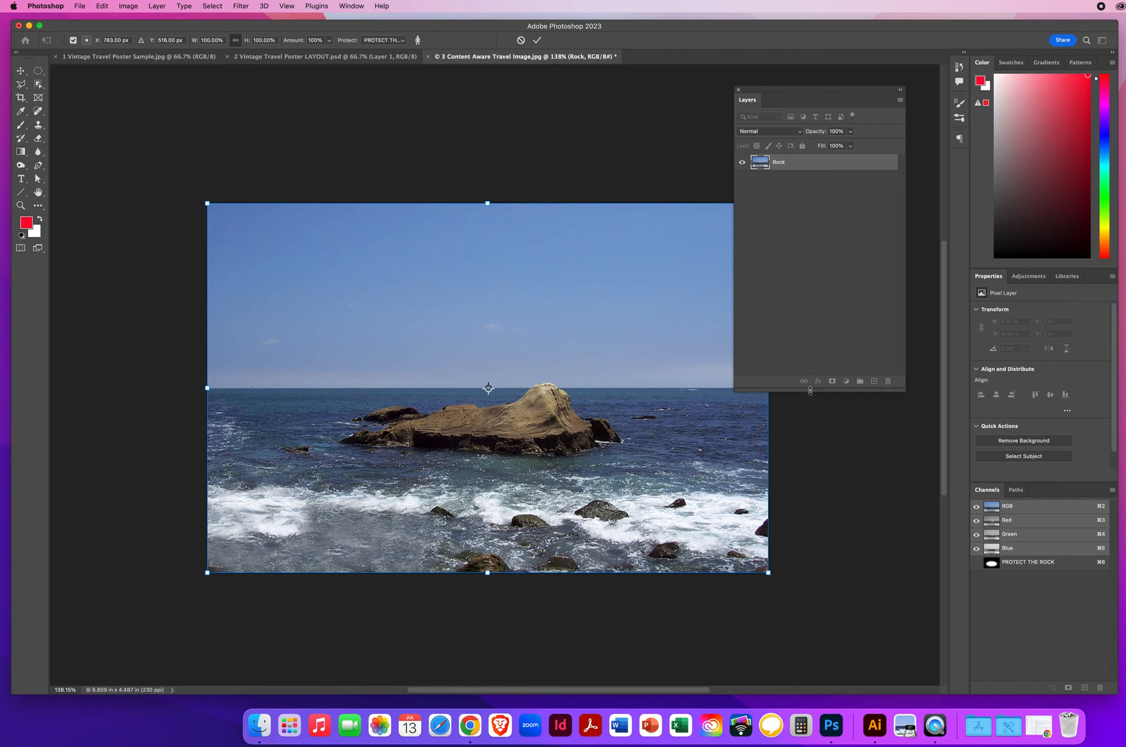
{"action": "left_click_drag", "start_coordinate": [811, 390], "coordinate": [812, 332]}
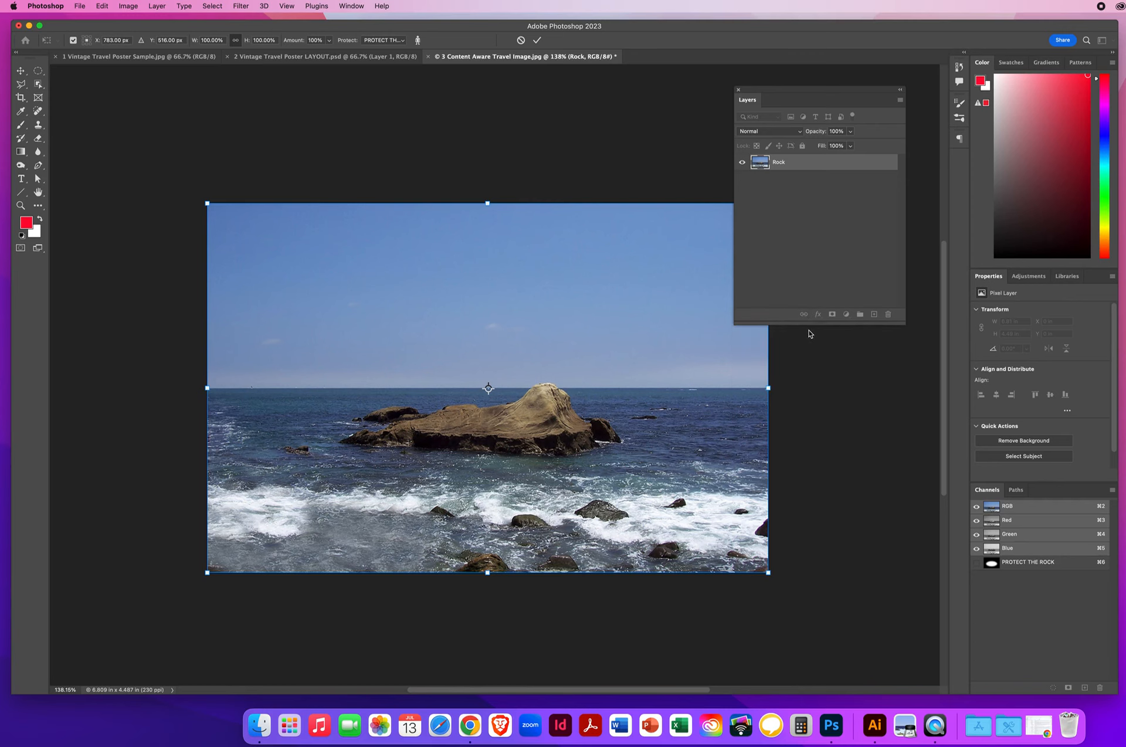
{"action": "left_click_drag", "start_coordinate": [768, 388], "coordinate": [644, 392]}
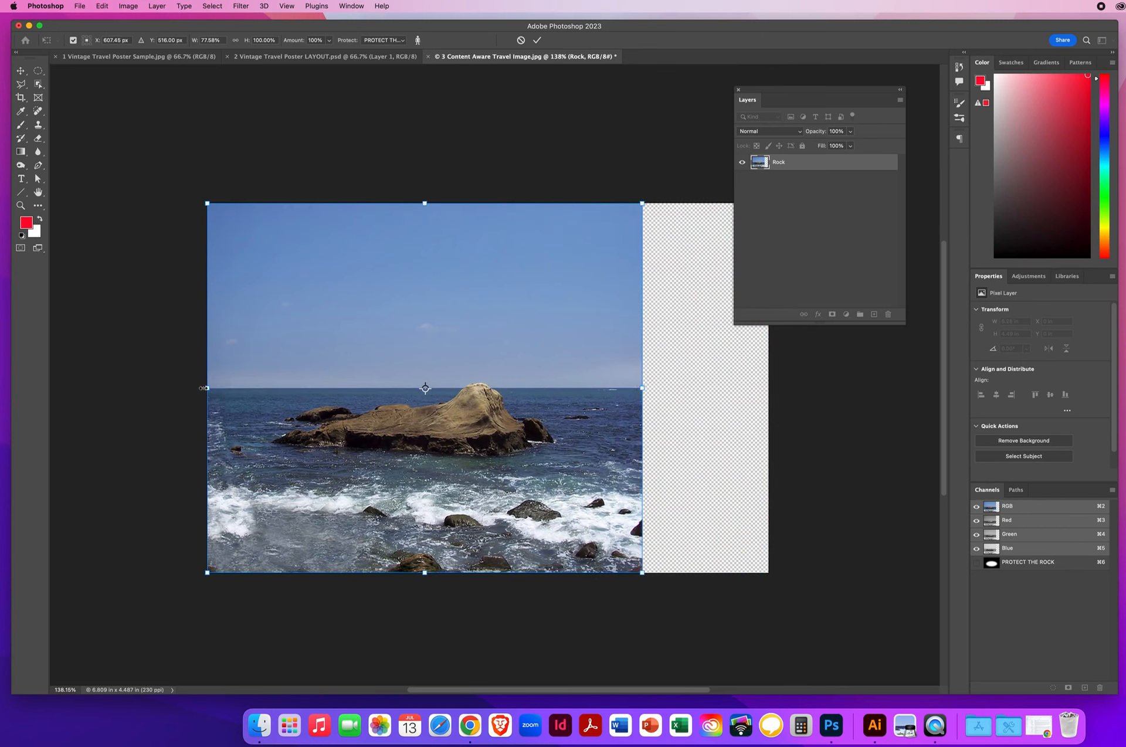
{"action": "left_click_drag", "start_coordinate": [207, 388], "coordinate": [266, 388]}
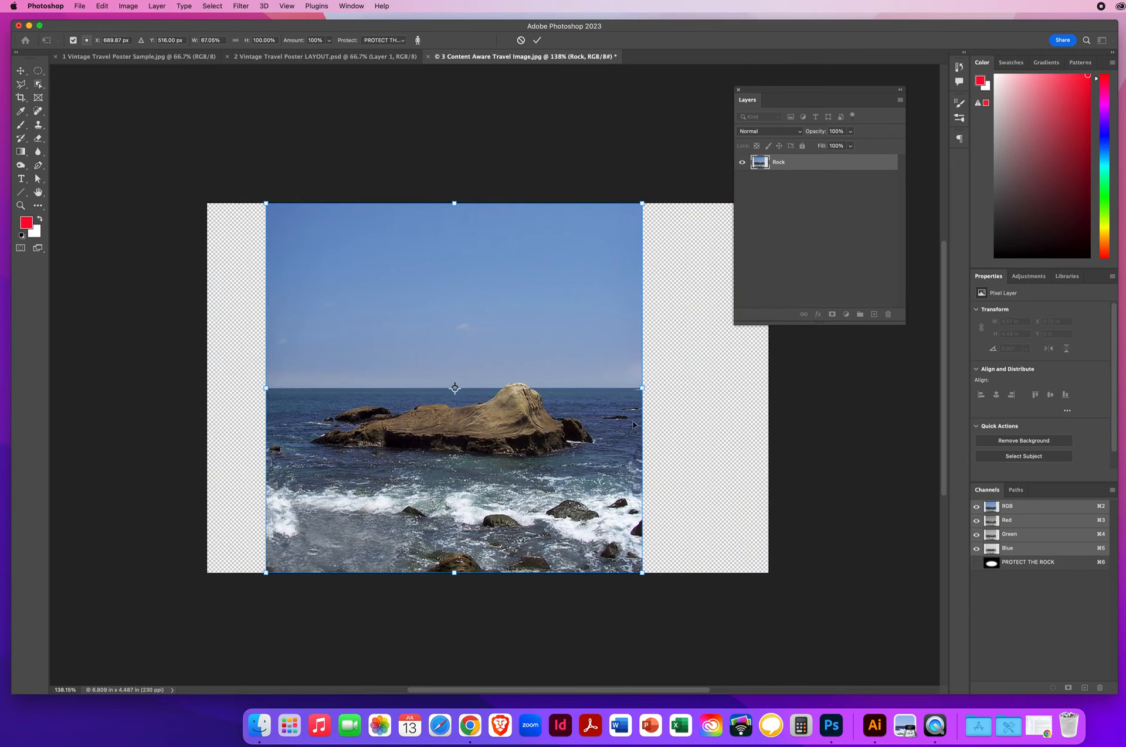
{"action": "left_click_drag", "start_coordinate": [626, 388], "coordinate": [625, 388]}
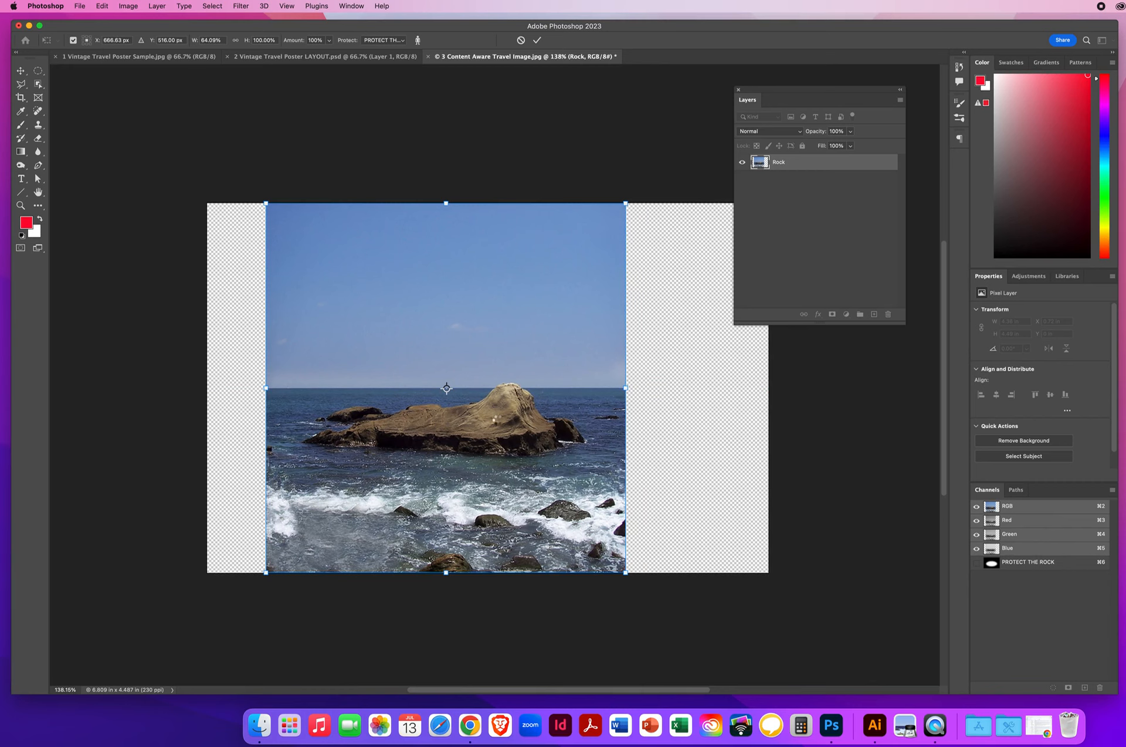
{"action": "key", "text": "Return"}
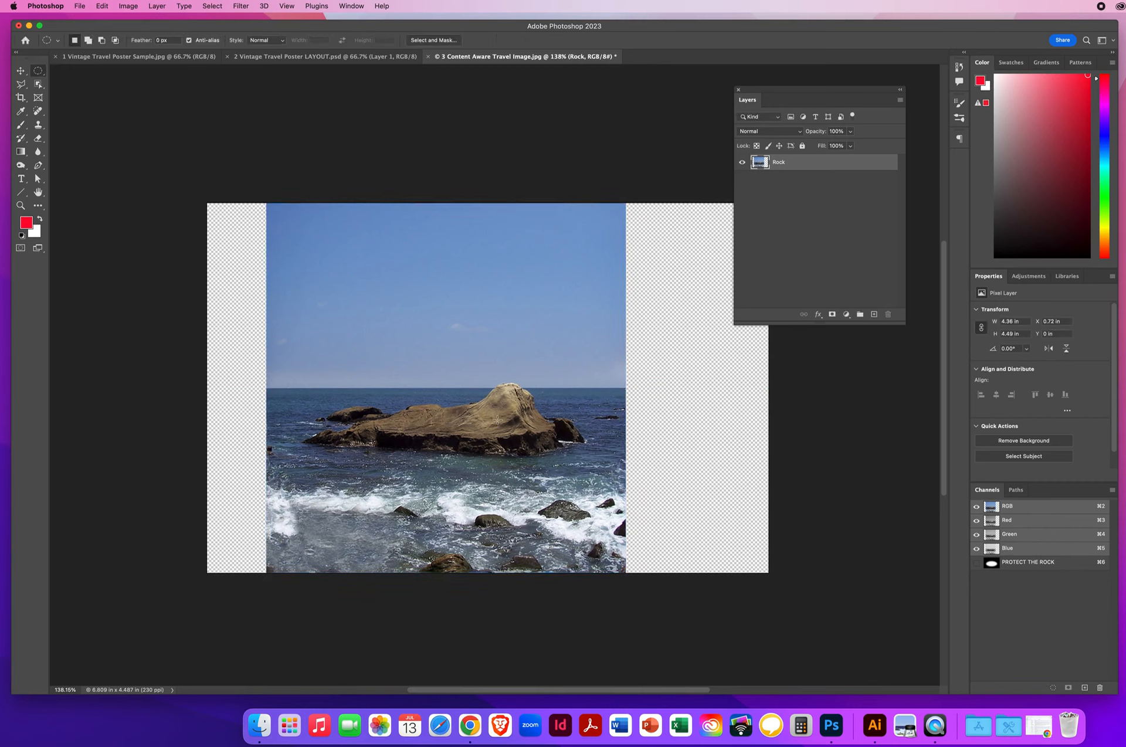
Step: Trim transparent pixels from all four sides, leaving a 4.36 x 4.49 in canvas
{"action": "left_click", "coordinate": [21, 70]}
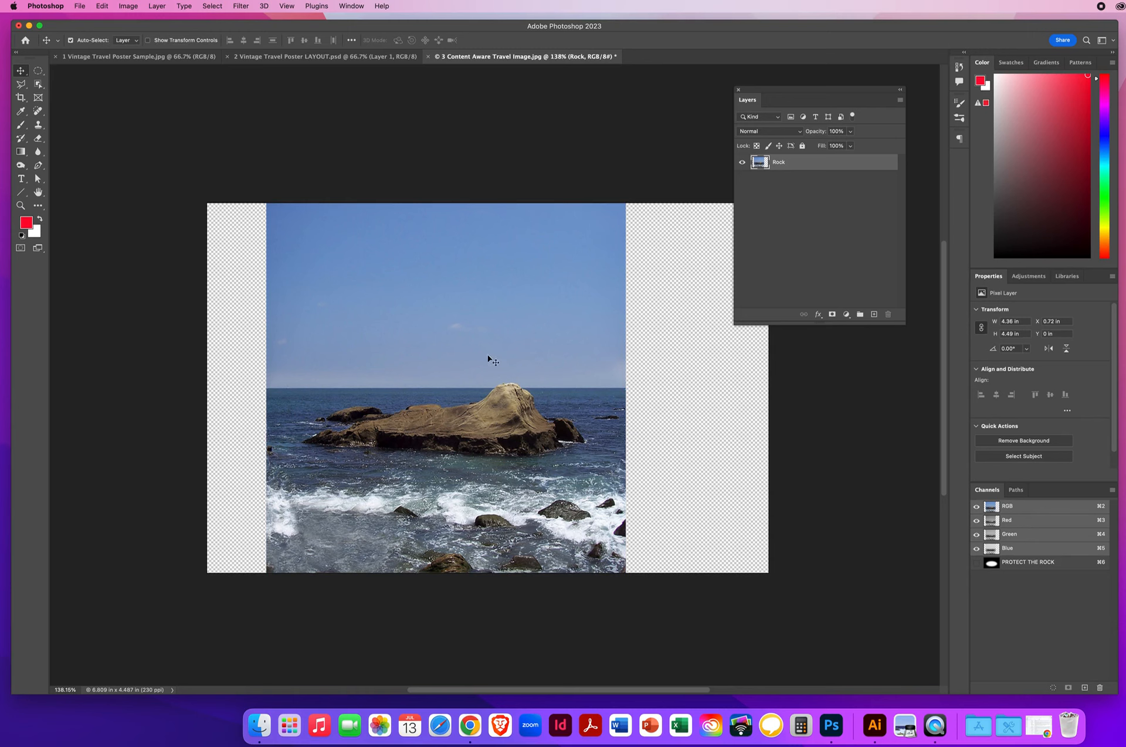
{"action": "left_click", "coordinate": [128, 6]}
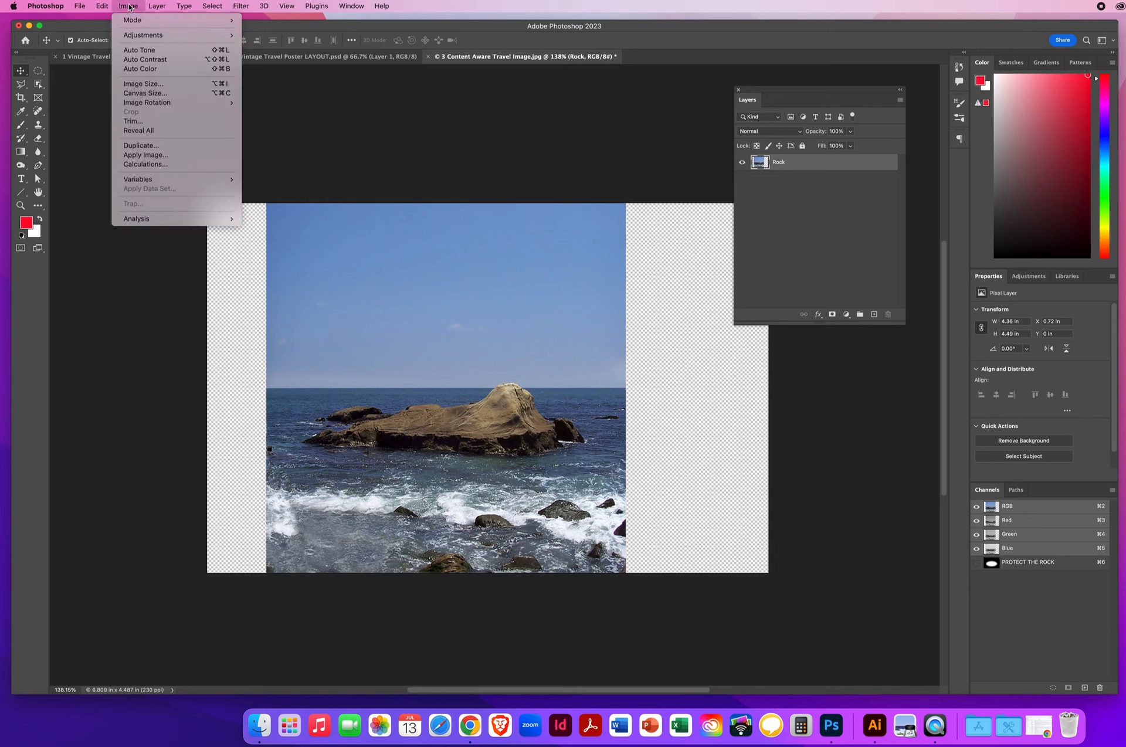
{"action": "left_click", "coordinate": [141, 124]}
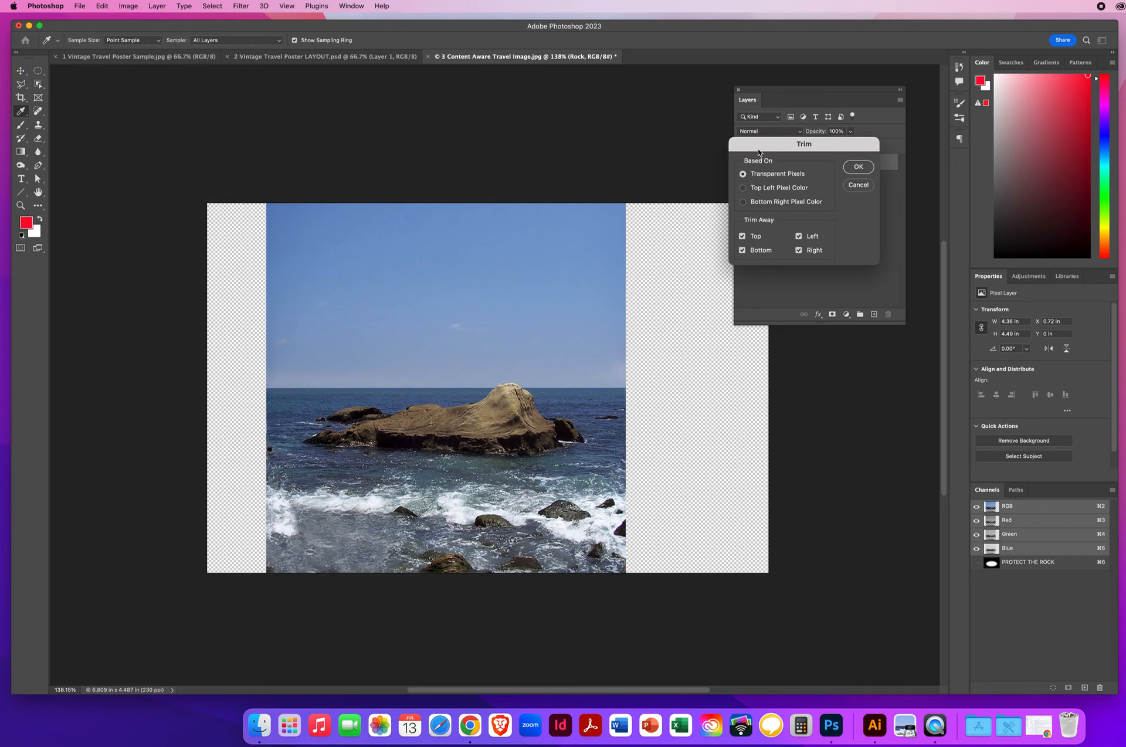
{"action": "left_click_drag", "start_coordinate": [758, 153], "coordinate": [147, 118]}
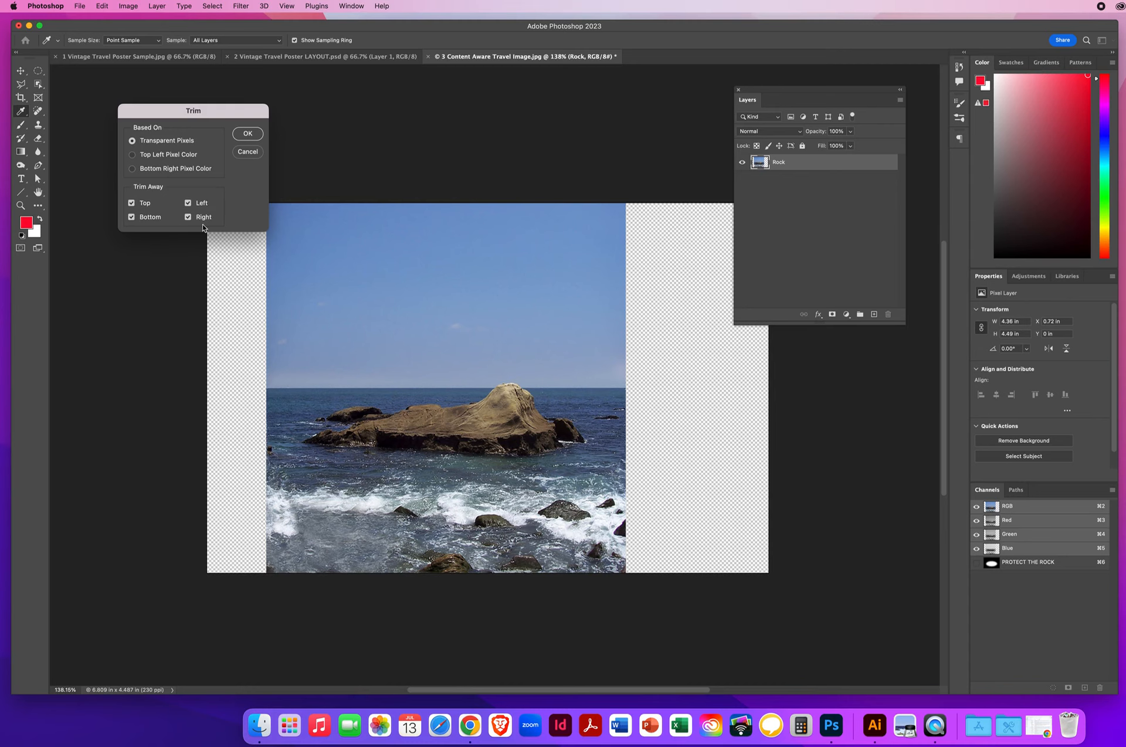
{"action": "left_click", "coordinate": [248, 134]}
{"action": "key", "text": "v"}
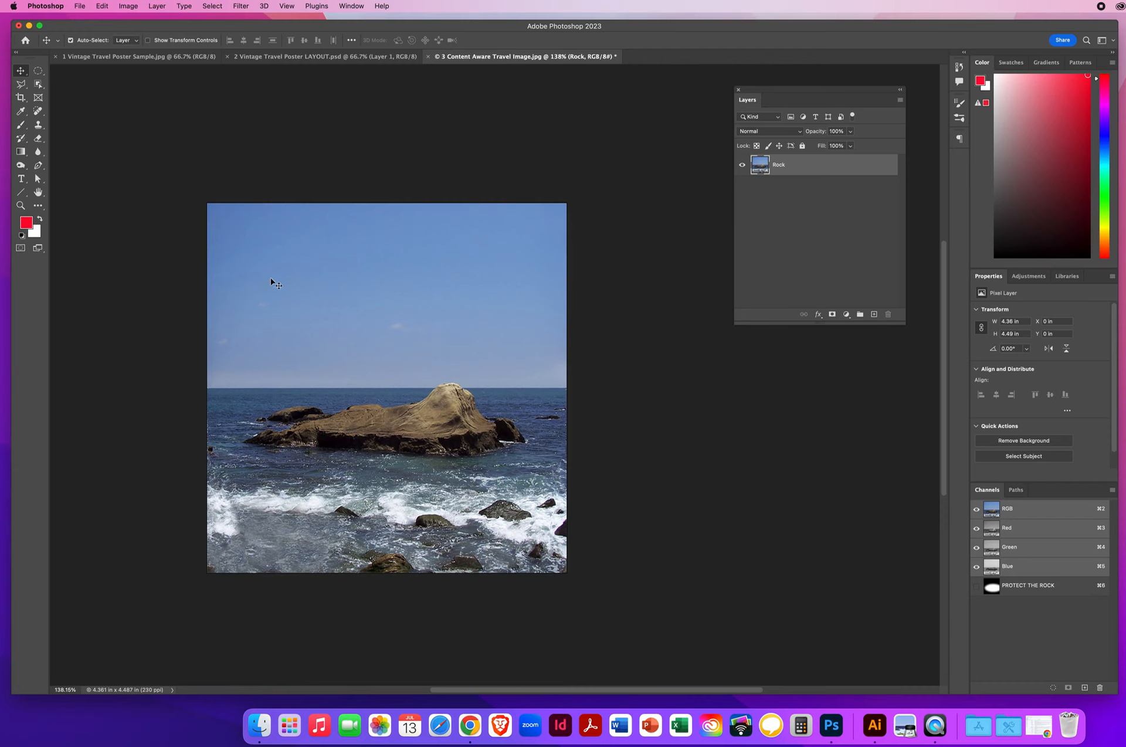
Step: Crop the canvas taller to 4.361 x 6.652 in, adding transparent space above the sky
{"action": "left_click", "coordinate": [20, 98]}
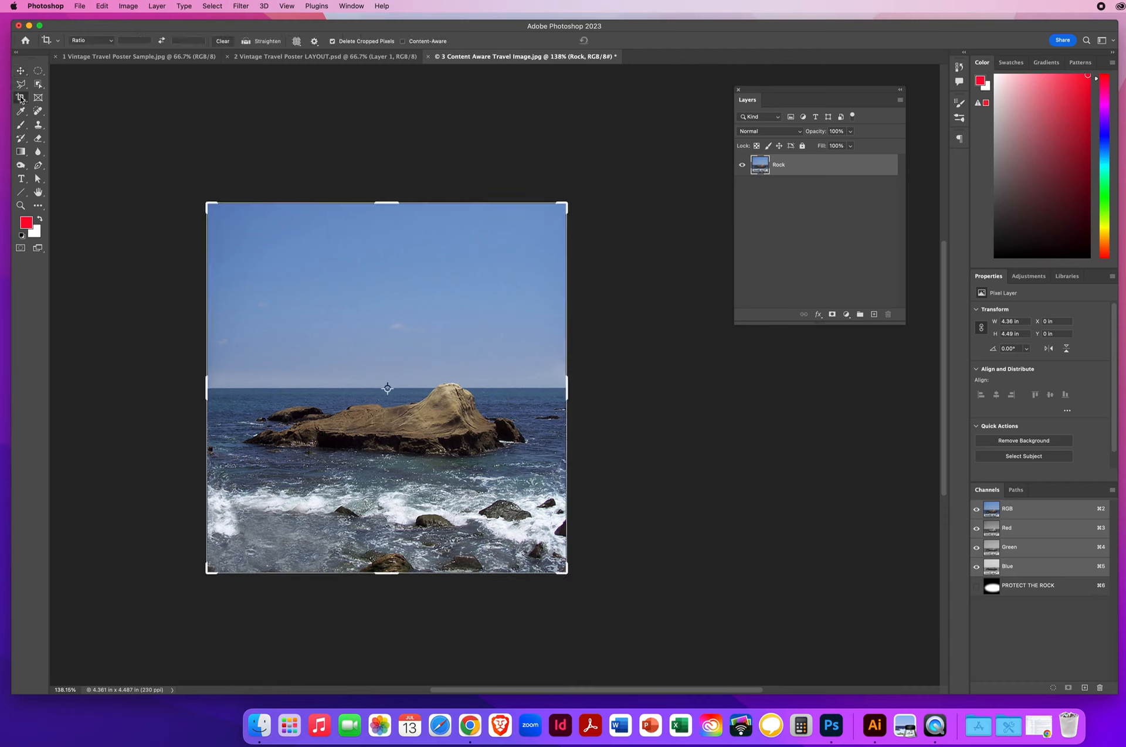
{"action": "left_click_drag", "start_coordinate": [385, 205], "coordinate": [379, 117]}
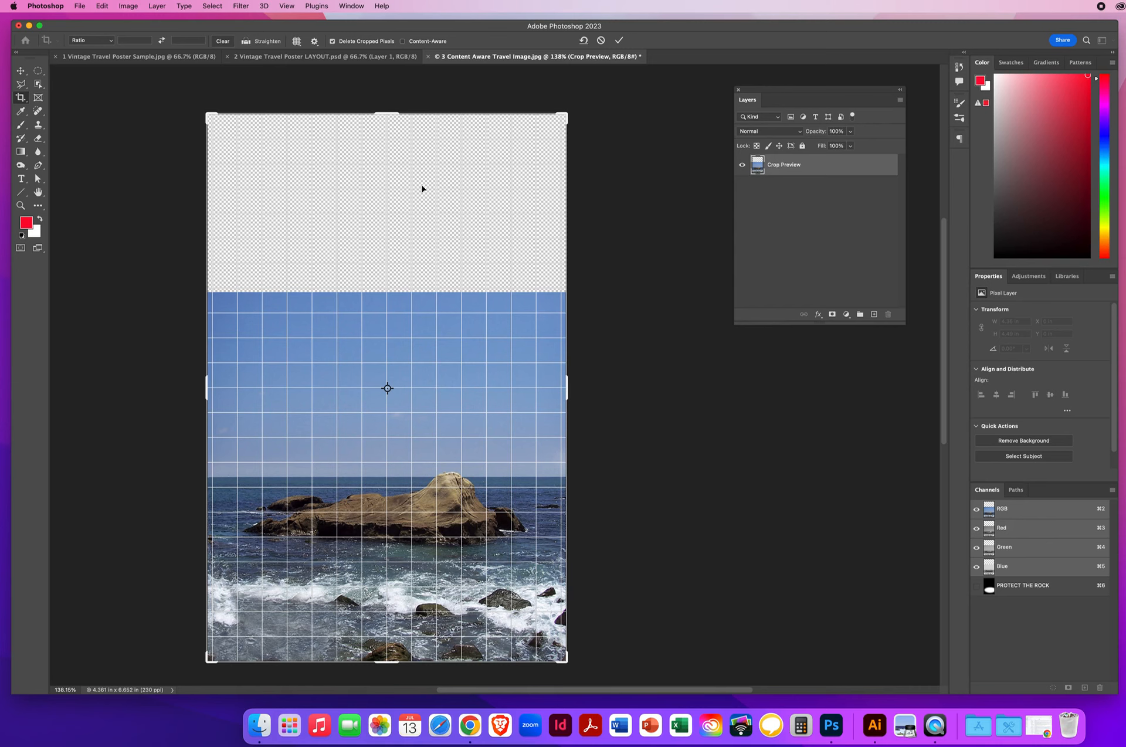
{"action": "key", "text": "Return"}
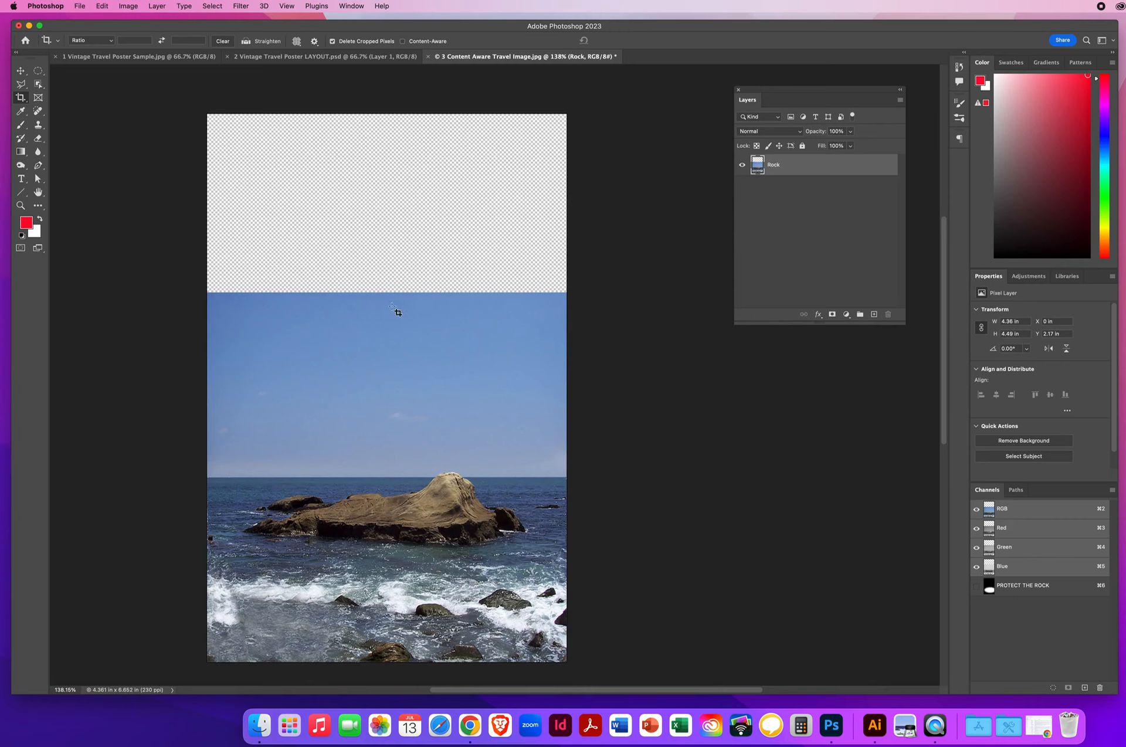
{"action": "left_click", "coordinate": [22, 71]}
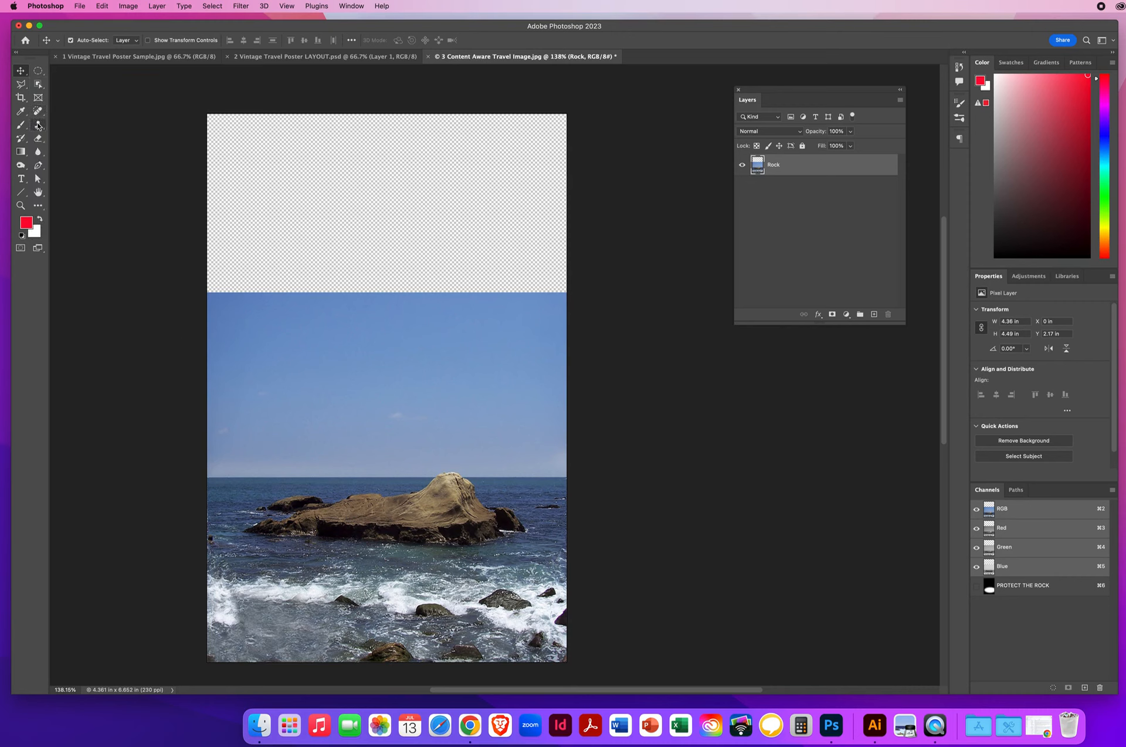
{"action": "left_click", "coordinate": [38, 125]}
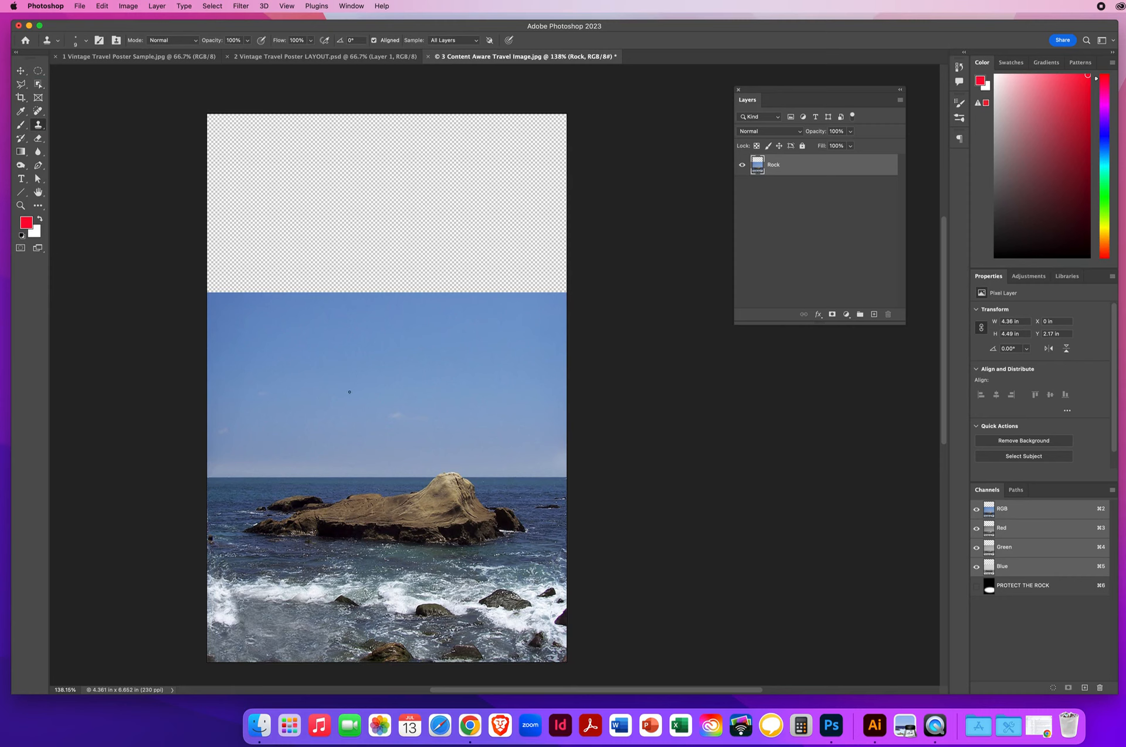
{"action": "left_click", "coordinate": [330, 397], "text": "ctrl+alt"}
{"action": "left_click_drag", "start_coordinate": [348, 400], "coordinate": [358, 396]}
{"action": "left_click", "coordinate": [304, 455], "text": "alt"}
{"action": "mouse_move", "coordinate": [289, 315]}
{"action": "left_mouse_down"}
{"action": "mouse_move", "coordinate": [382, 311]}
{"action": "mouse_move", "coordinate": [266, 313]}
{"action": "left_mouse_up"}
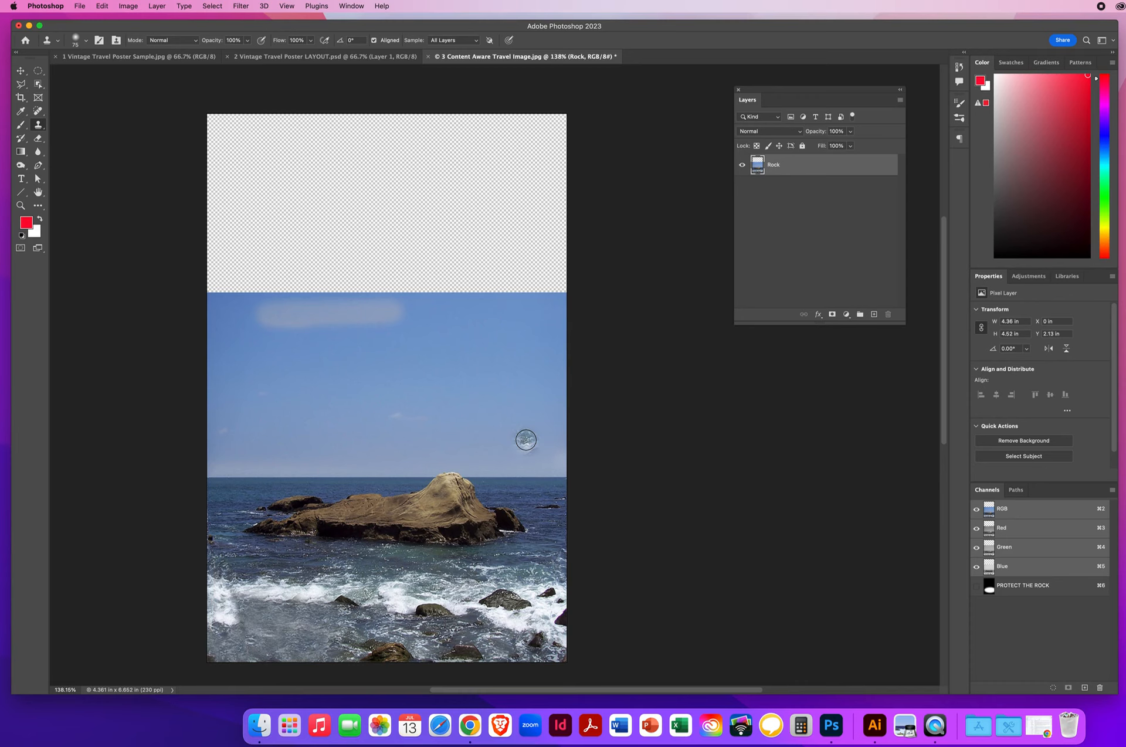
{"action": "left_click", "coordinate": [102, 7]}
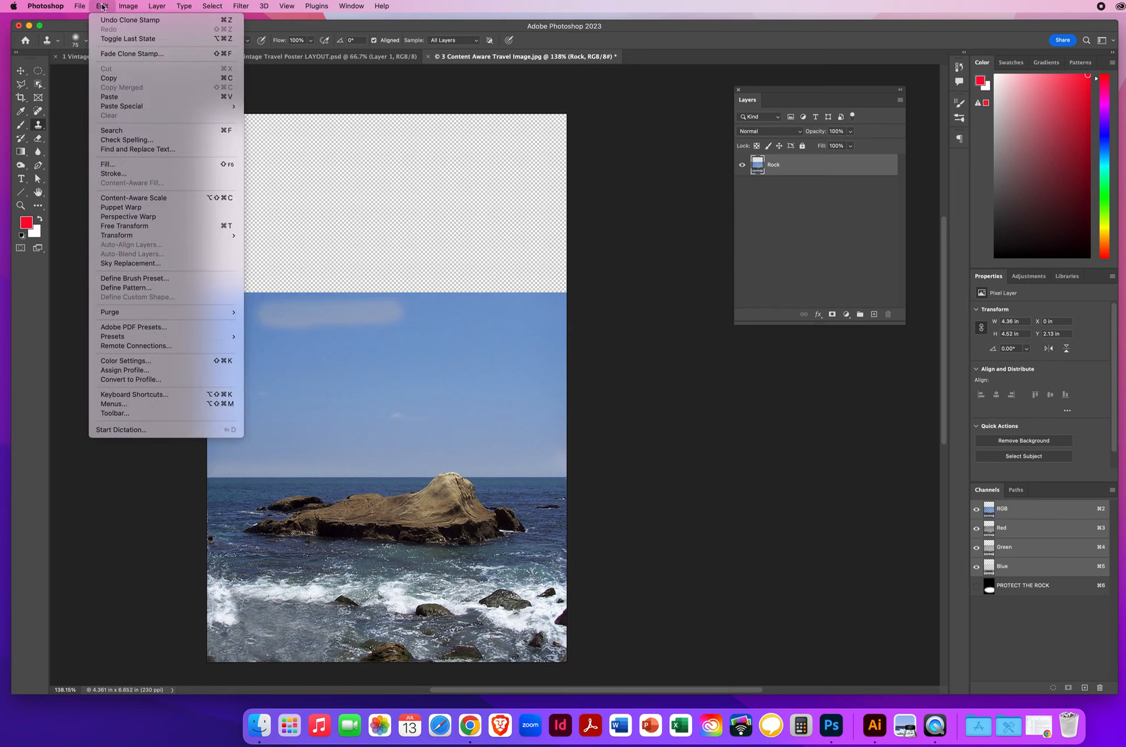
{"action": "left_click", "coordinate": [106, 23]}
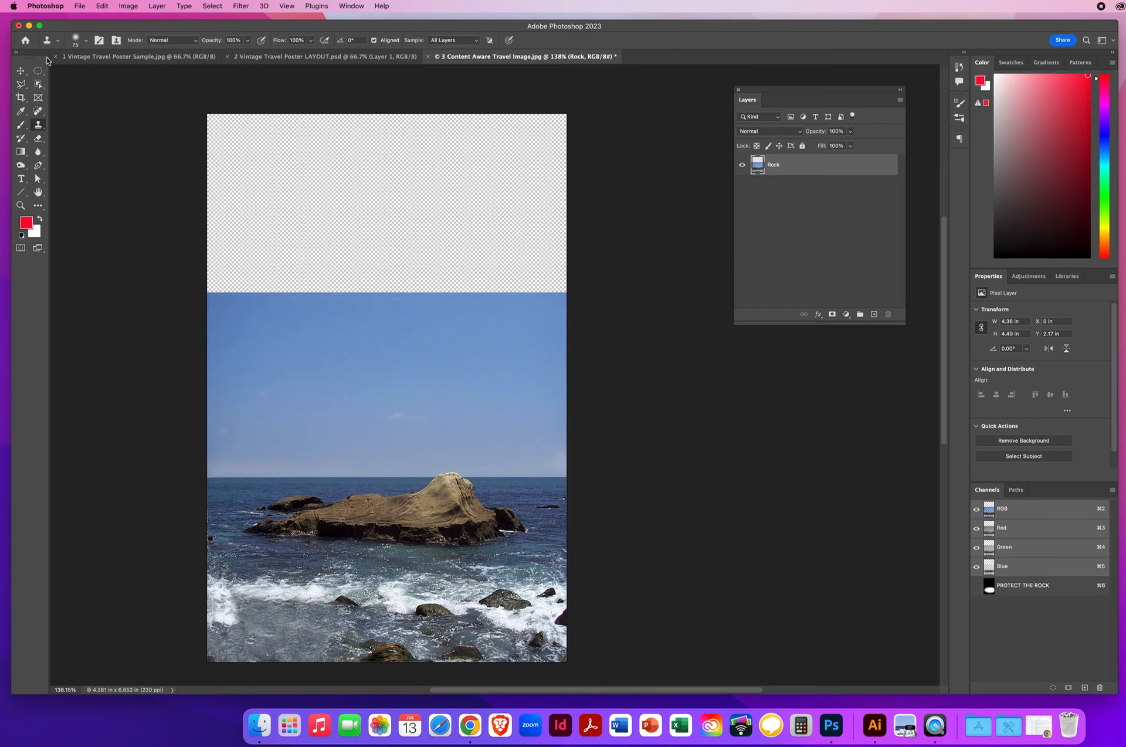
{"action": "left_click", "coordinate": [20, 70]}
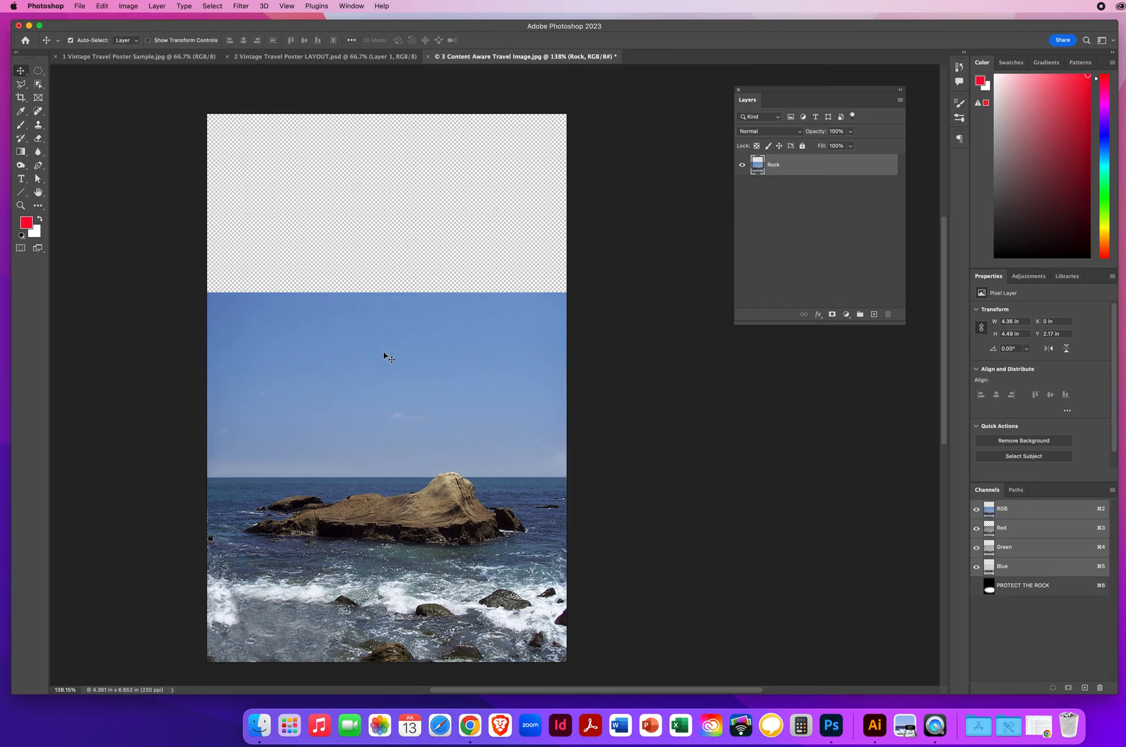
Step: Content-Aware Scale the sky up to the canvas top, protecting the rock from distortion
{"action": "left_click", "coordinate": [102, 7]}
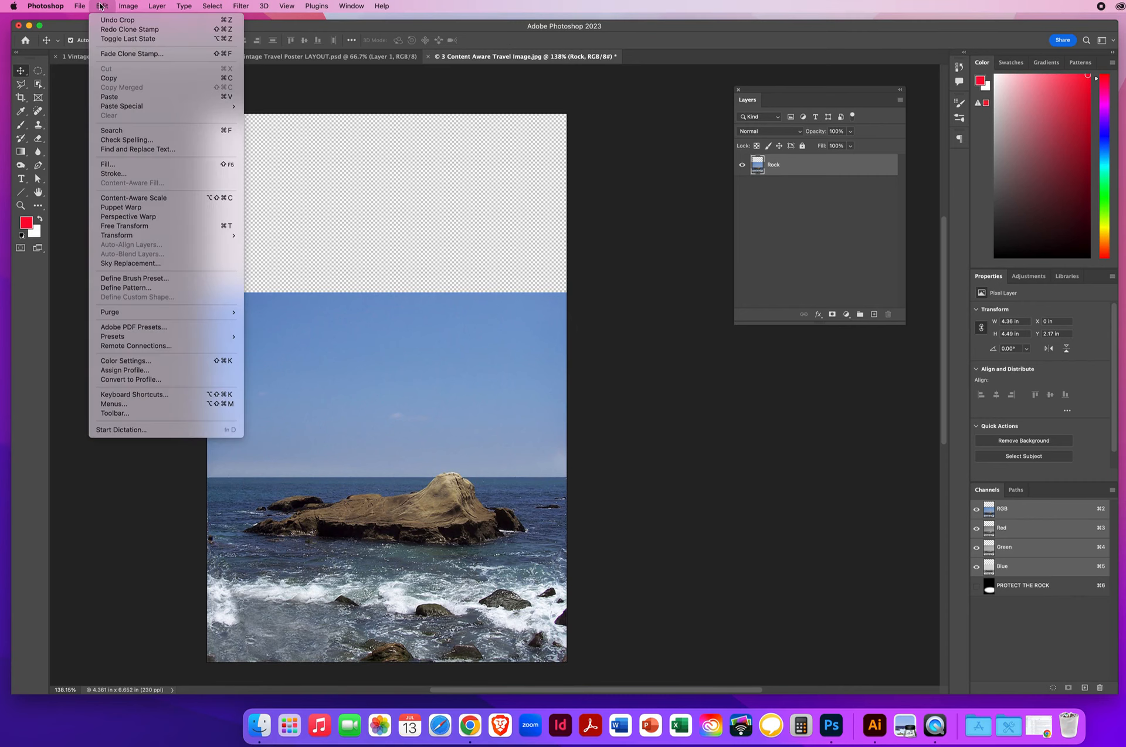
{"action": "left_click", "coordinate": [139, 200]}
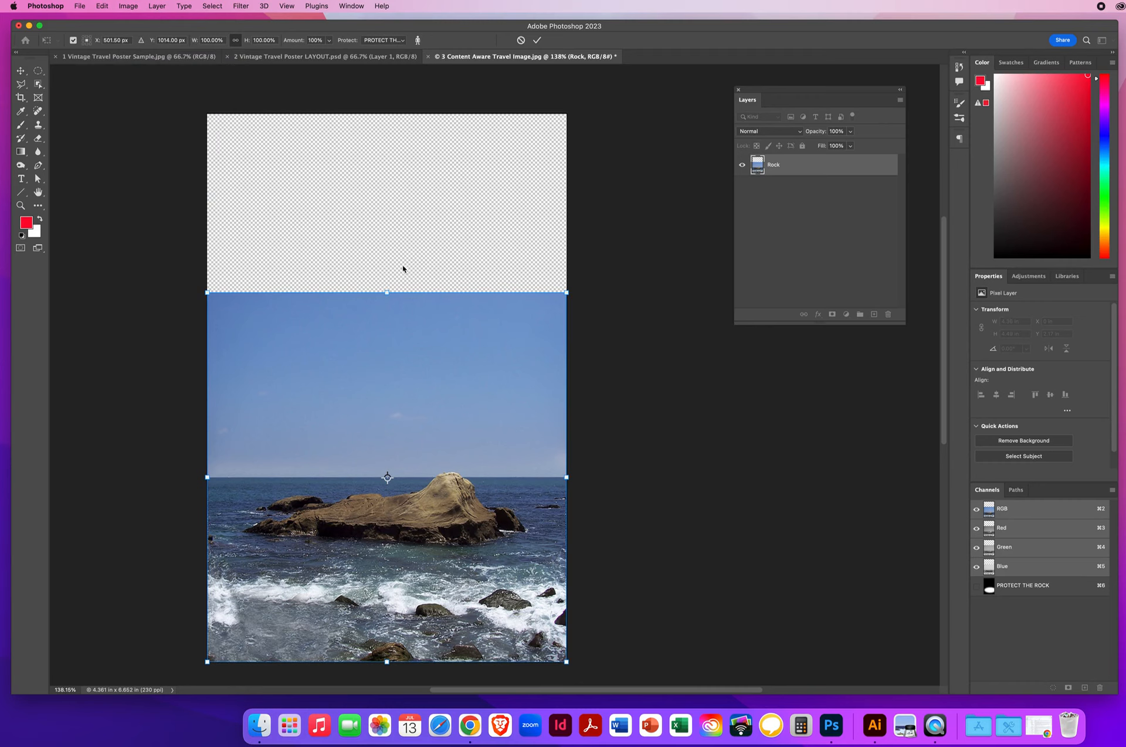
{"action": "left_click_drag", "start_coordinate": [387, 288], "coordinate": [384, 96]}
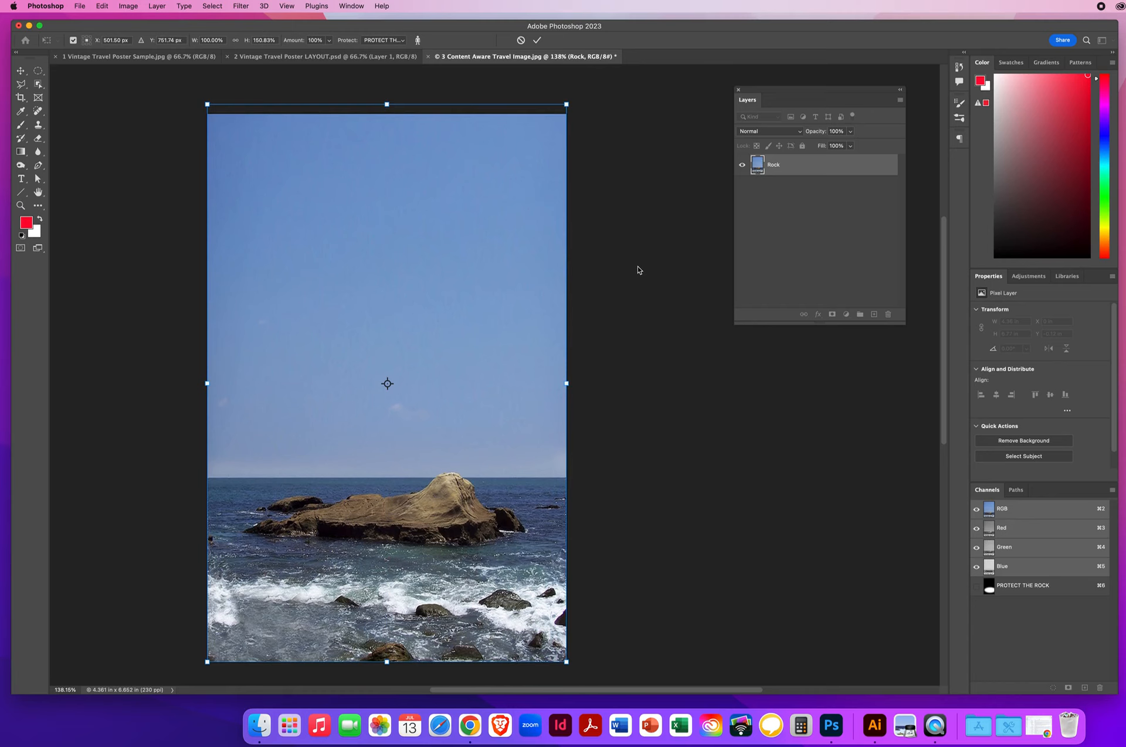
{"action": "key", "text": "Return"}
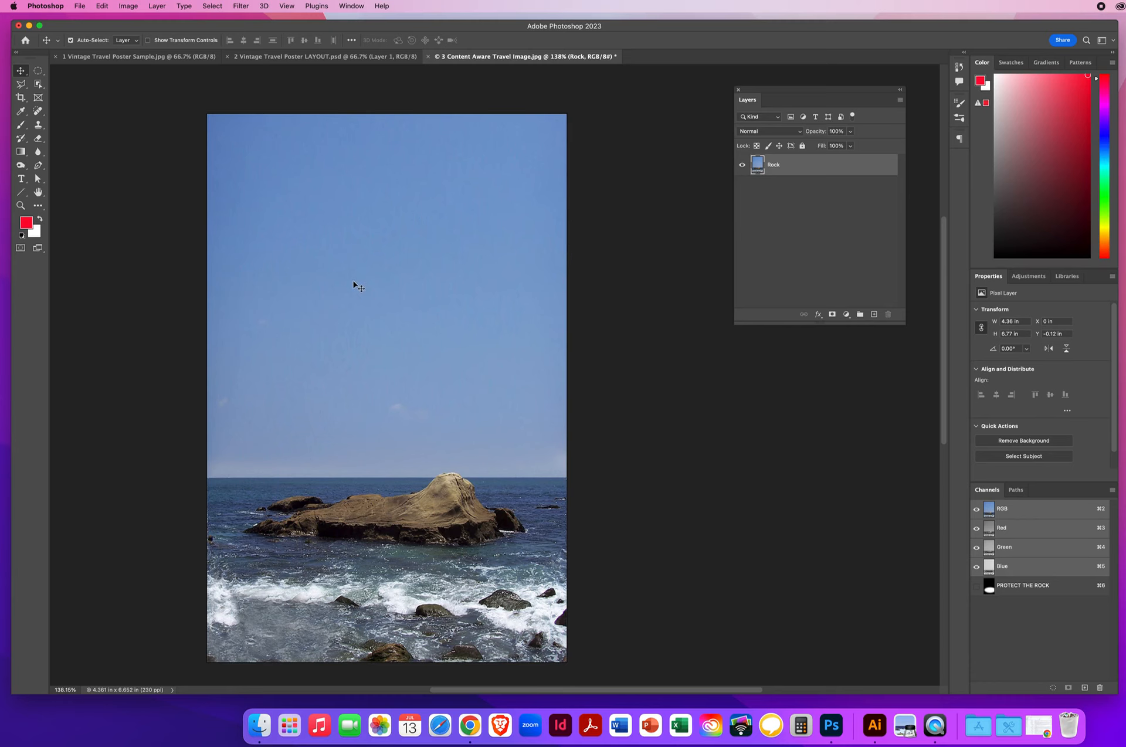
{"action": "left_click_drag", "start_coordinate": [354, 262], "coordinate": [263, 80]}
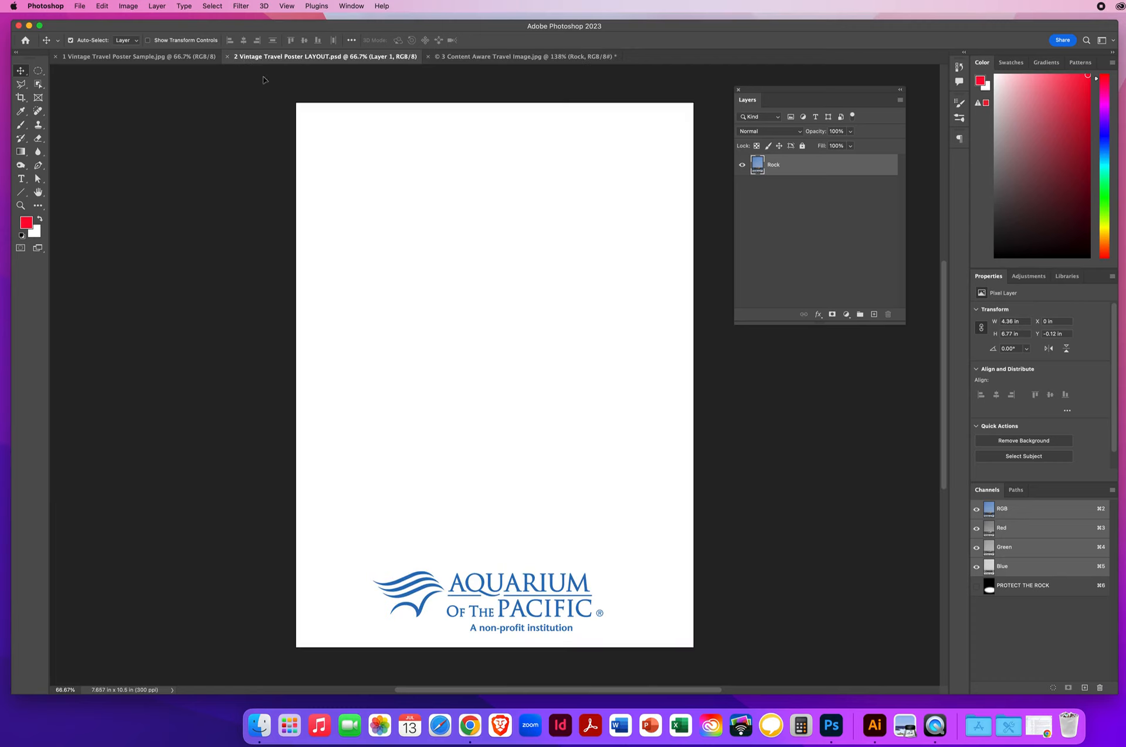
Step: Drop the rock photo into the Aquarium poster layout and zoom out to see the page
{"action": "left_click_drag", "start_coordinate": [368, 168], "coordinate": [616, 526]}
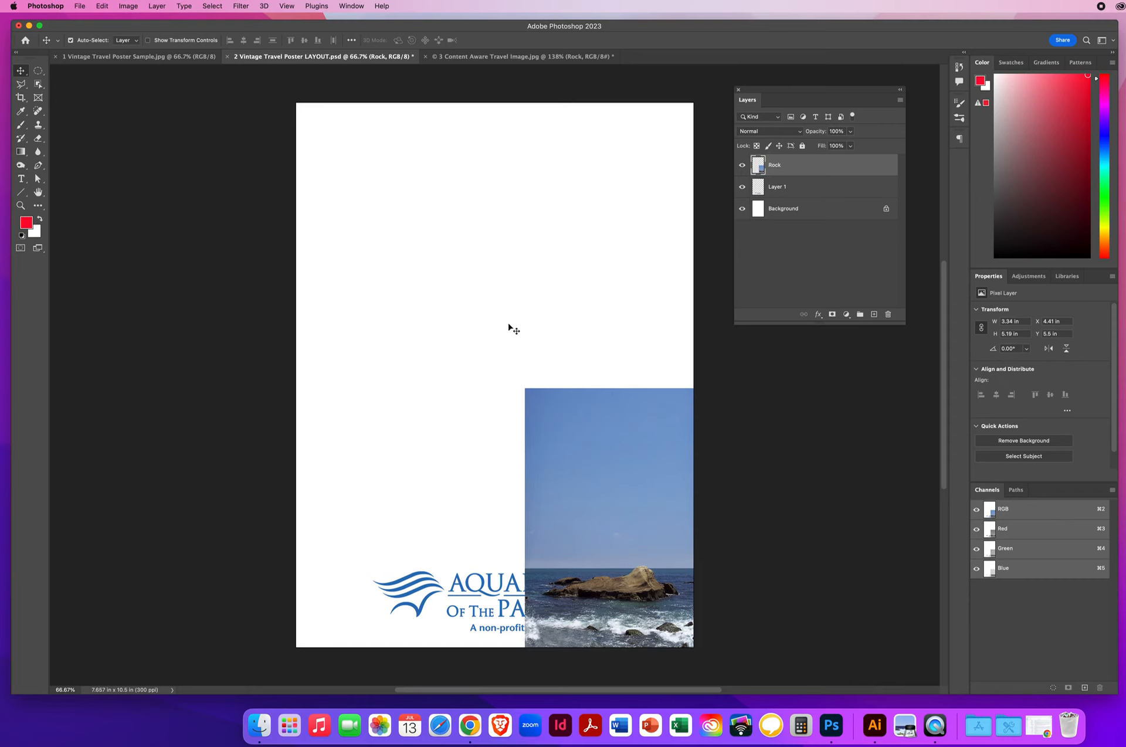
{"action": "left_click", "coordinate": [20, 205]}
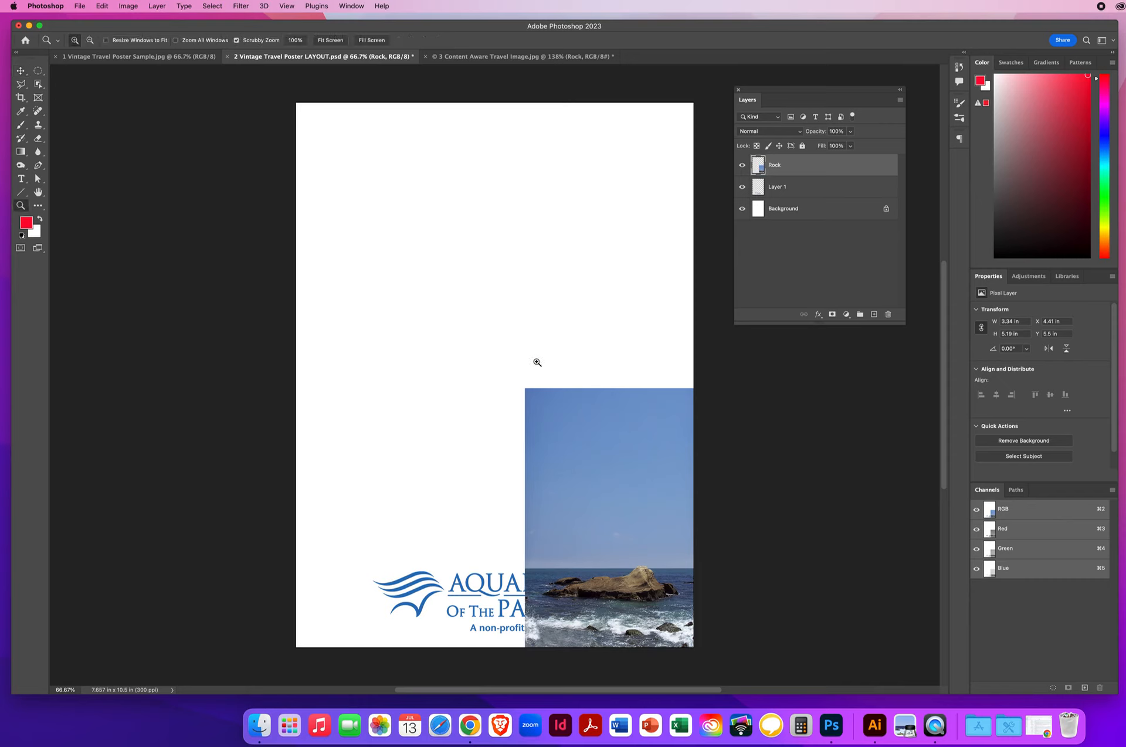
{"action": "left_click_drag", "start_coordinate": [530, 352], "coordinate": [502, 351]}
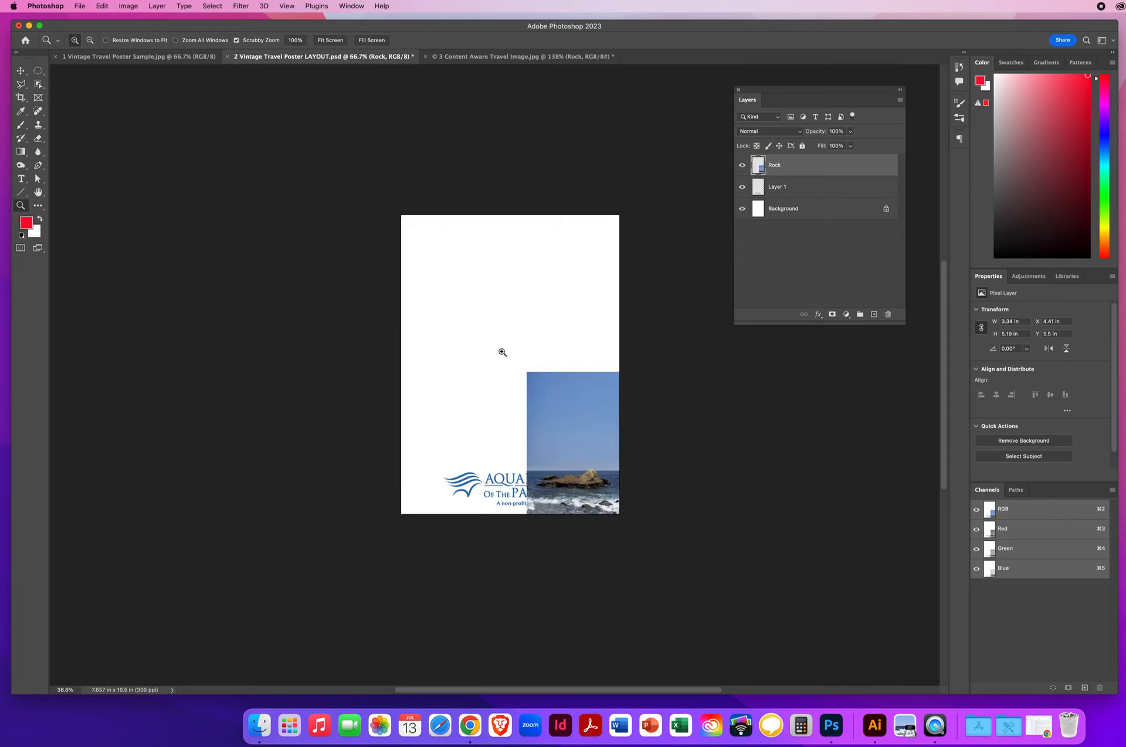
{"action": "left_click", "coordinate": [21, 71]}
{"action": "mouse_move", "coordinate": [572, 392]}
{"action": "left_mouse_down"}
{"action": "mouse_move", "coordinate": [551, 366]}
{"action": "mouse_move", "coordinate": [569, 394]}
{"action": "left_mouse_up"}
Step: Scale the rock photo about 249% to 8.34 x 12.94 in so it covers the page
{"action": "key", "text": "super+t"}
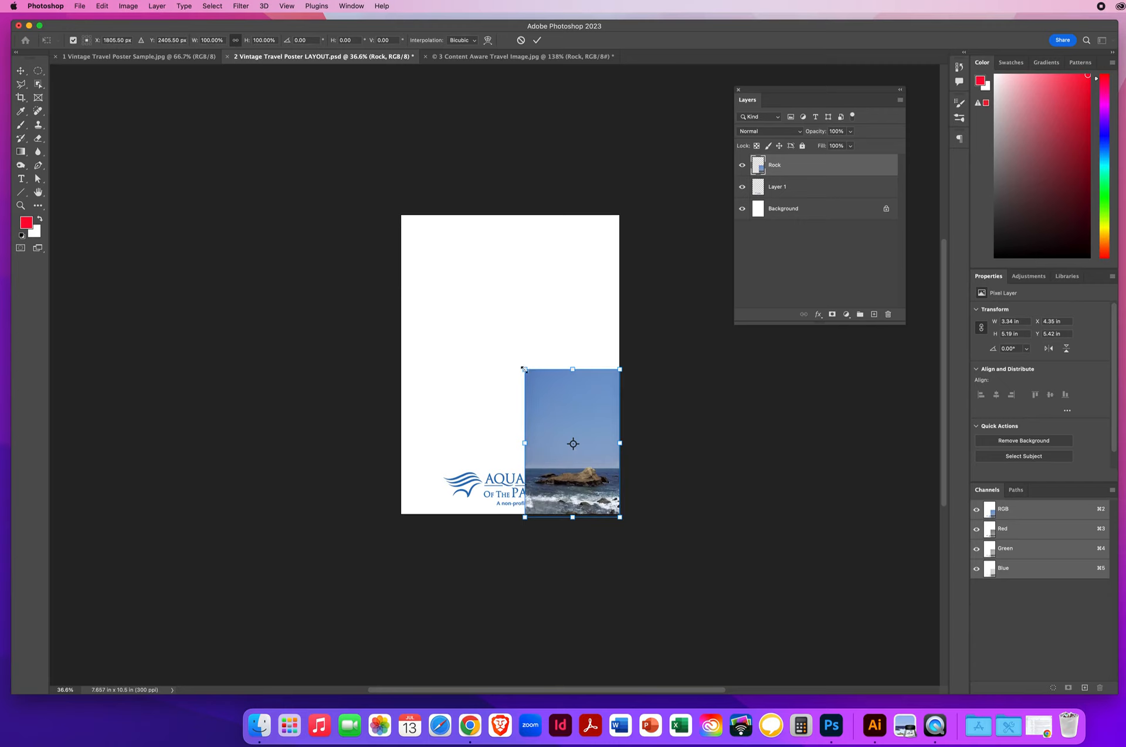
{"action": "left_click_drag", "start_coordinate": [524, 368], "coordinate": [347, 168]}
{"action": "left_click_drag", "start_coordinate": [479, 248], "coordinate": [487, 251]}
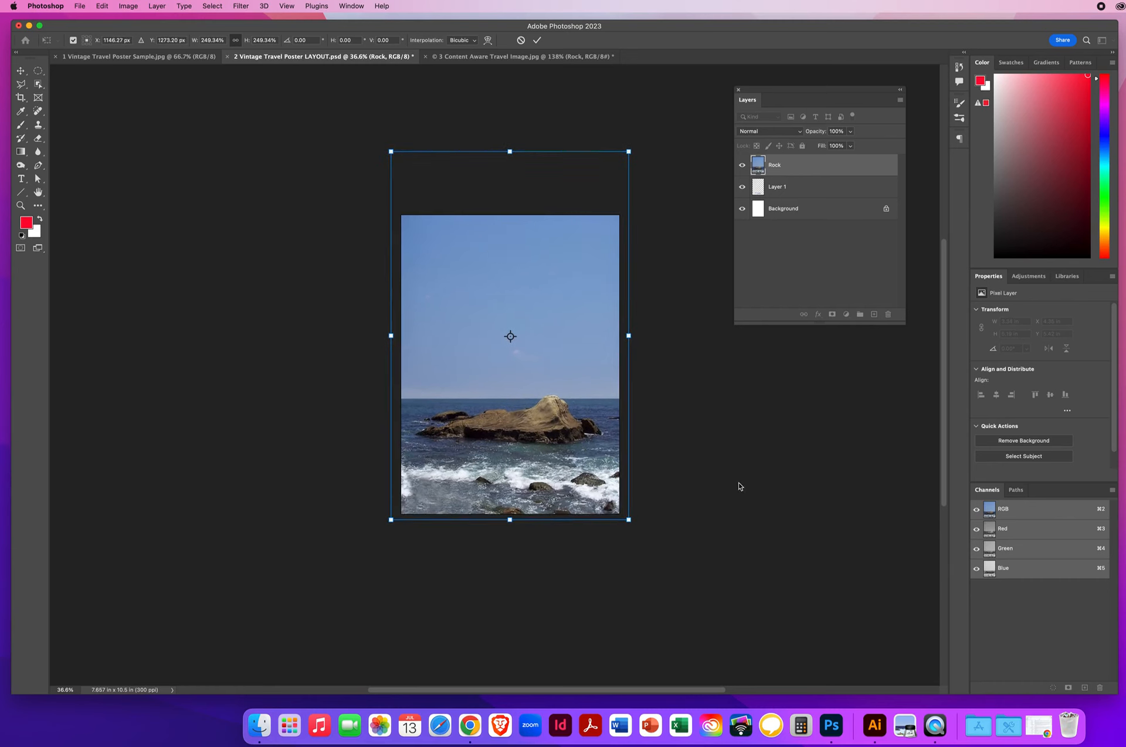
{"action": "key", "text": "Return"}
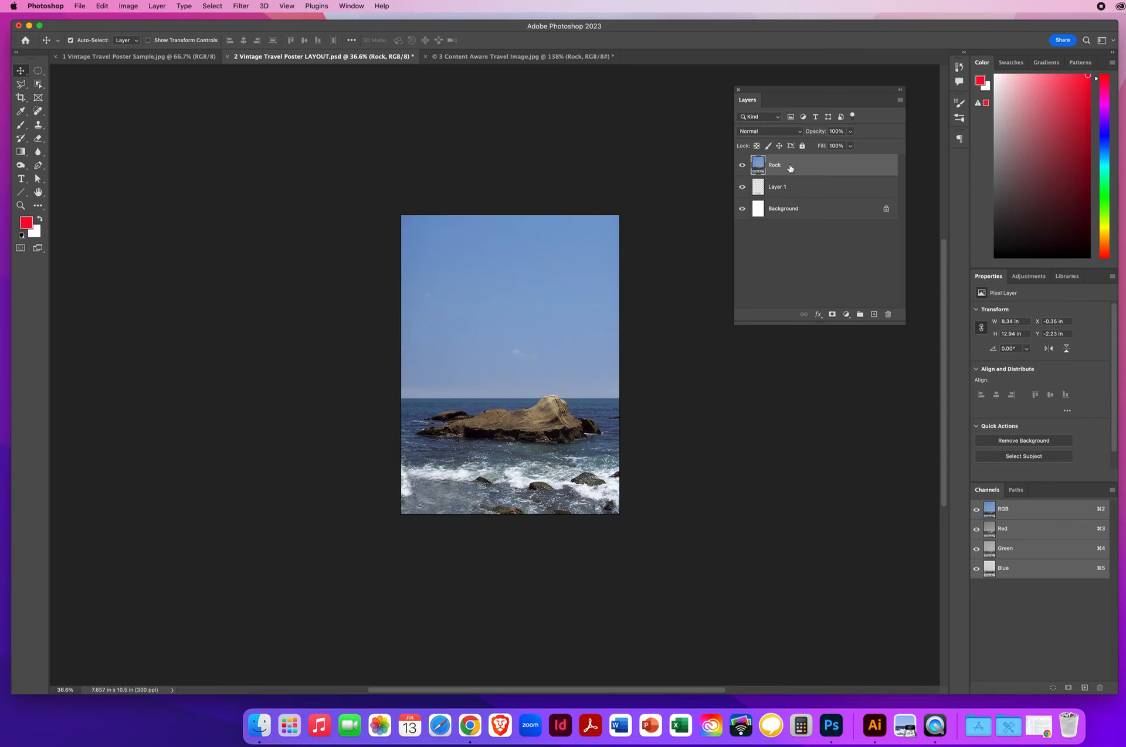
Step: Place Rock below the logo layer, move the logo into the sky, then view the Hawaii sample
{"action": "left_click_drag", "start_coordinate": [790, 169], "coordinate": [789, 199]}
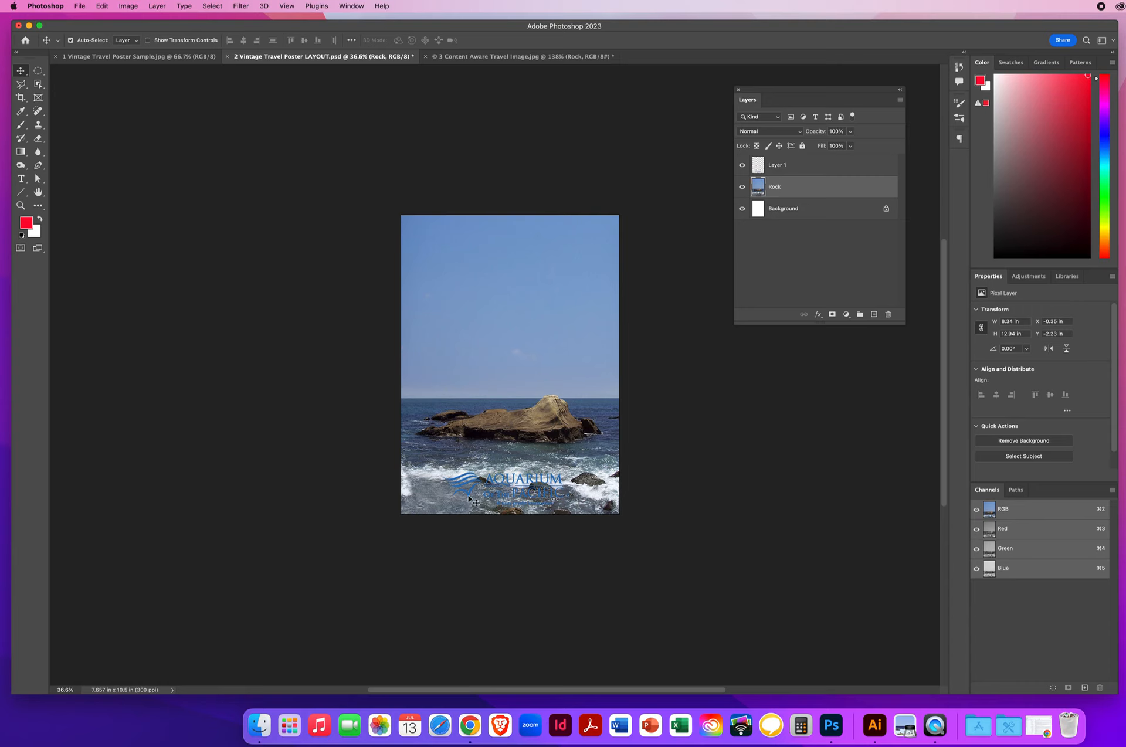
{"action": "left_click_drag", "start_coordinate": [469, 494], "coordinate": [465, 256]}
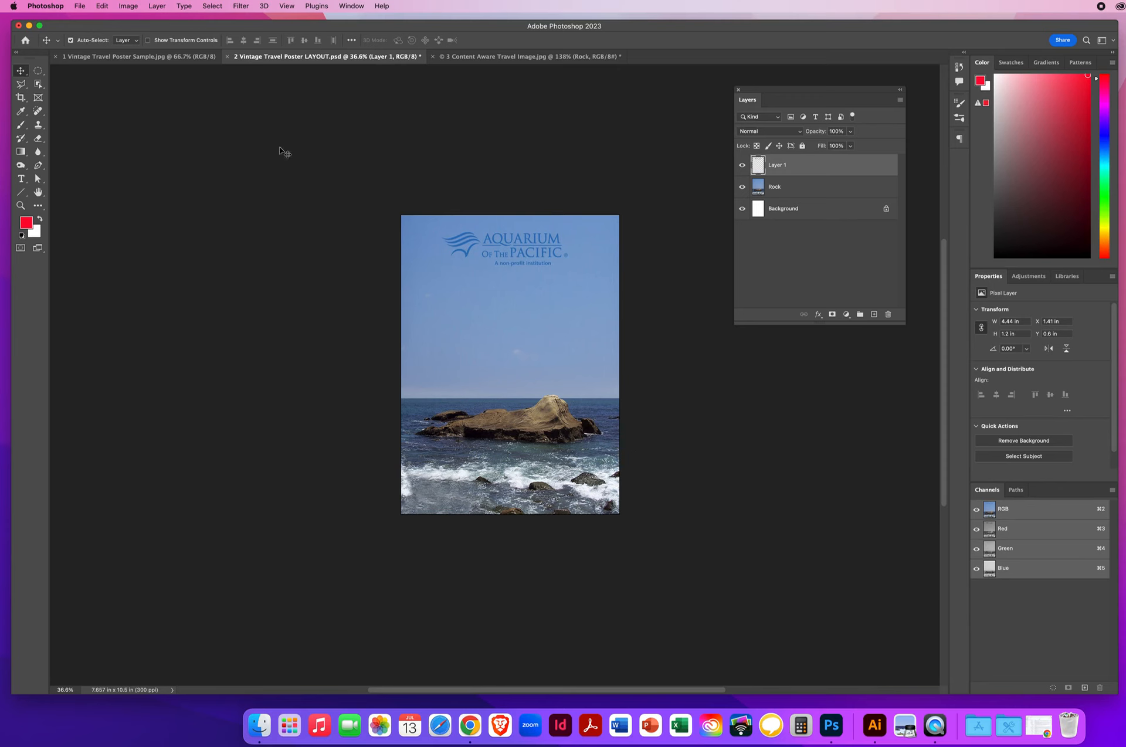
{"action": "left_click", "coordinate": [75, 57]}
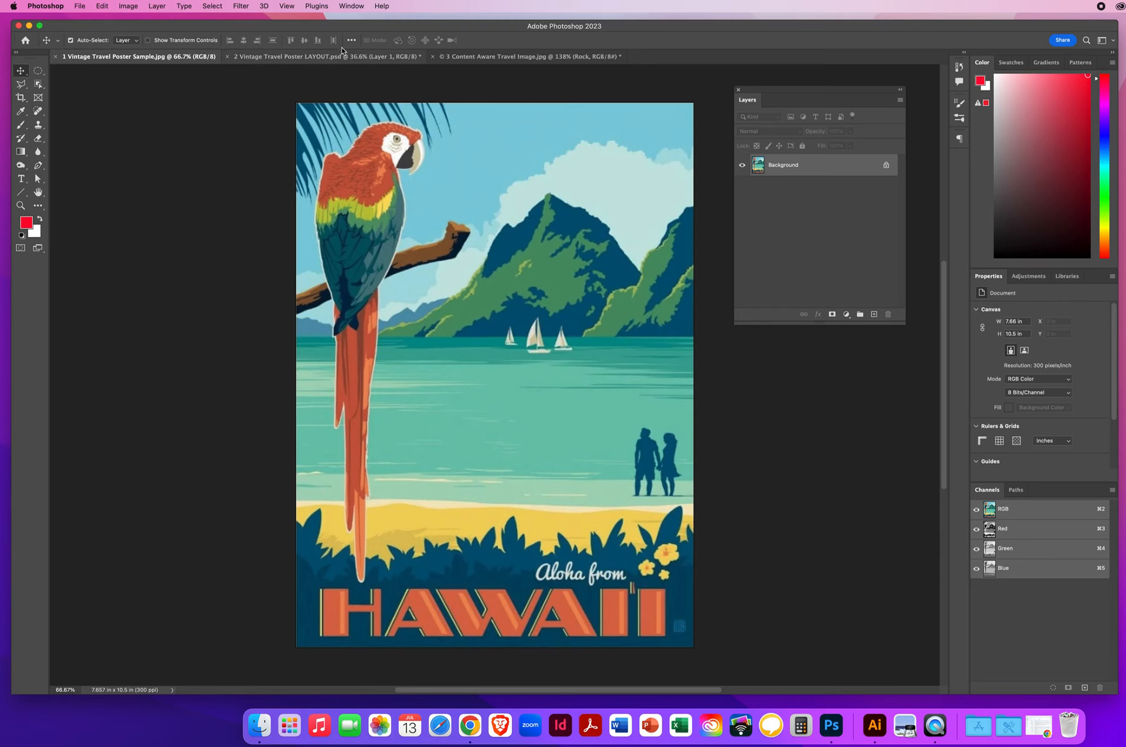
Step: Compare the Aquarium poster layout against the Hawaii sample poster
{"action": "left_click", "coordinate": [303, 58]}
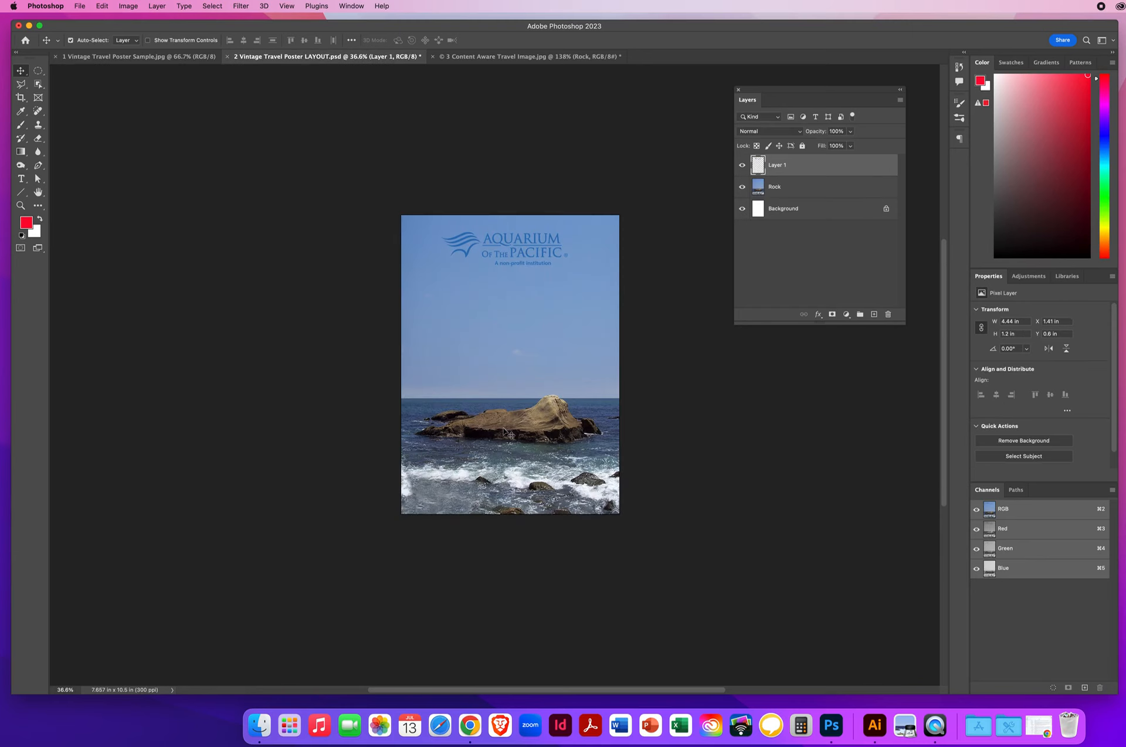
{"action": "left_click", "coordinate": [141, 58]}
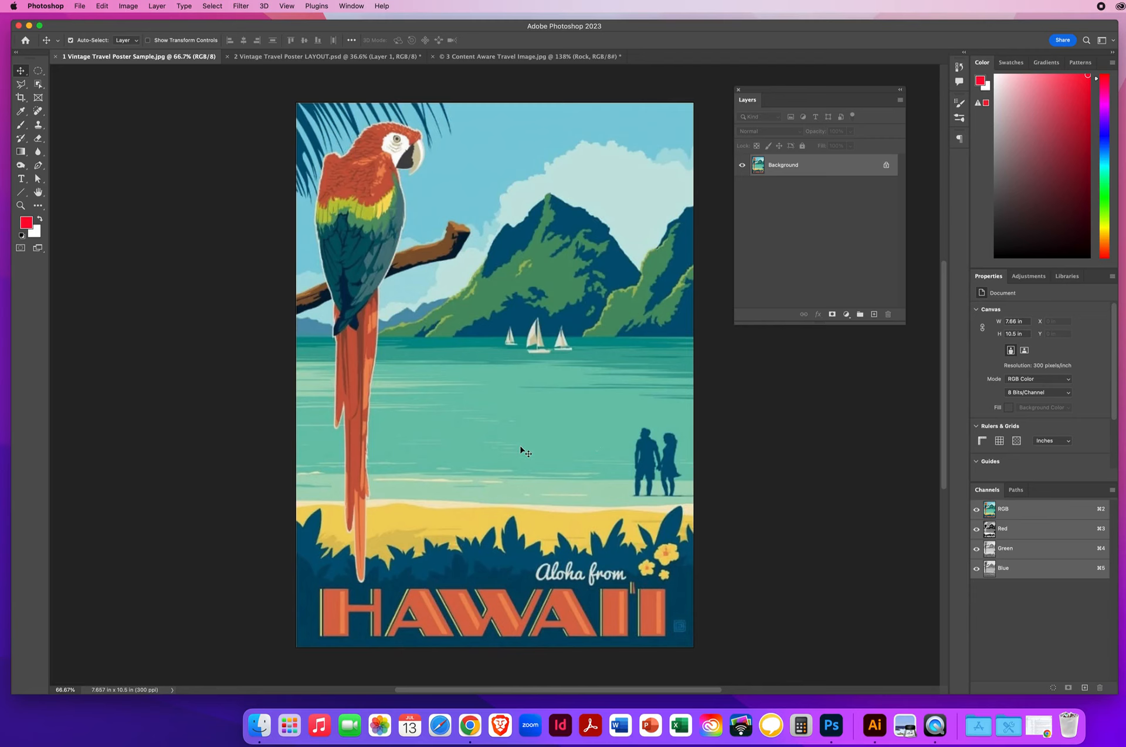
{"action": "left_click", "coordinate": [311, 56]}
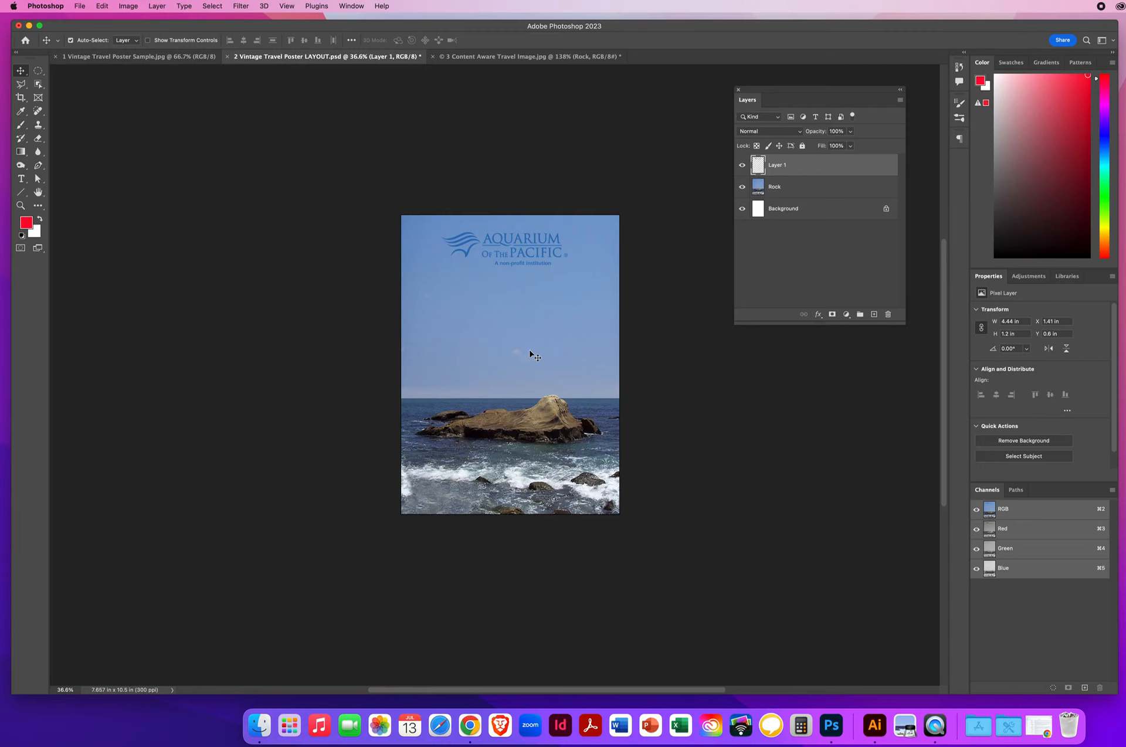
Step: Select the Rock layer and zoom to about 64% so the whole poster fits
{"action": "left_click", "coordinate": [774, 186]}
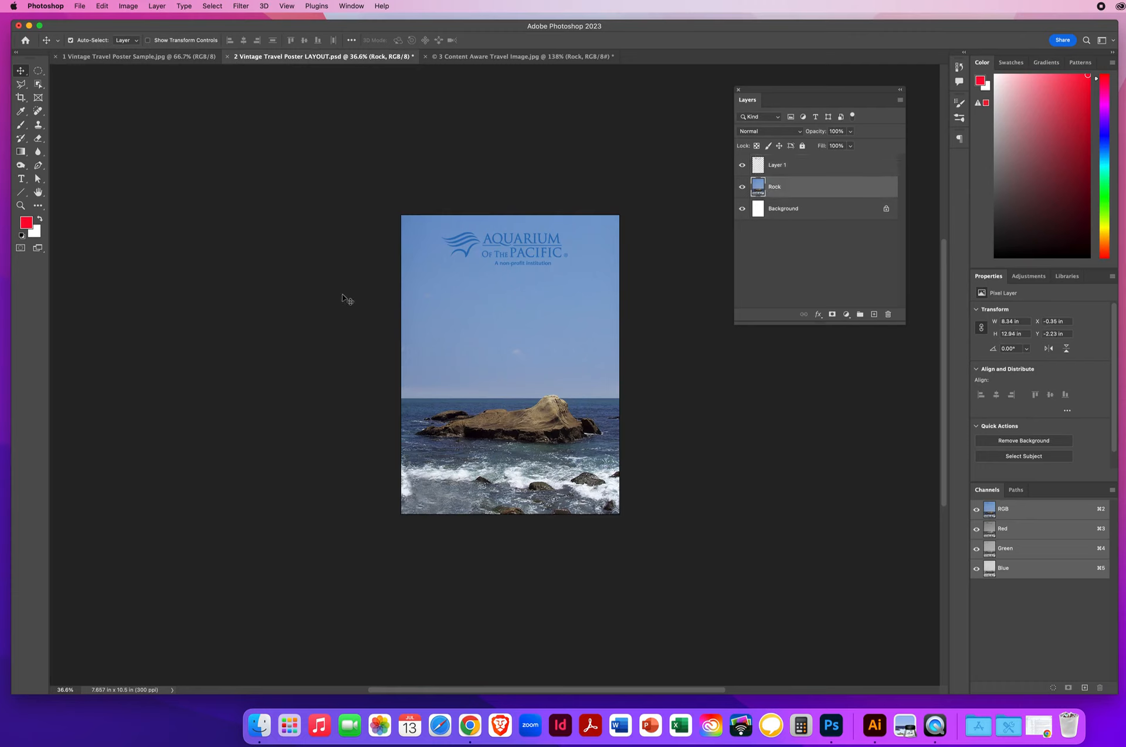
{"action": "left_click", "coordinate": [20, 205]}
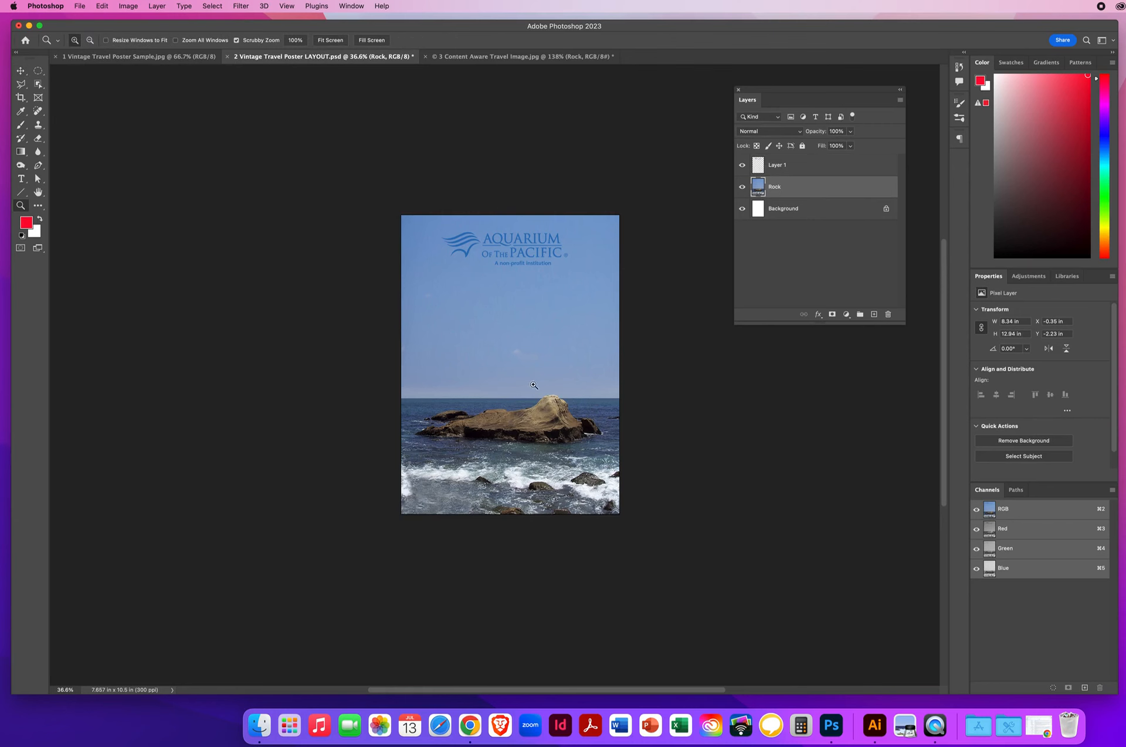
{"action": "left_click", "coordinate": [560, 366]}
{"action": "left_click_drag", "start_coordinate": [472, 360], "coordinate": [490, 364]}
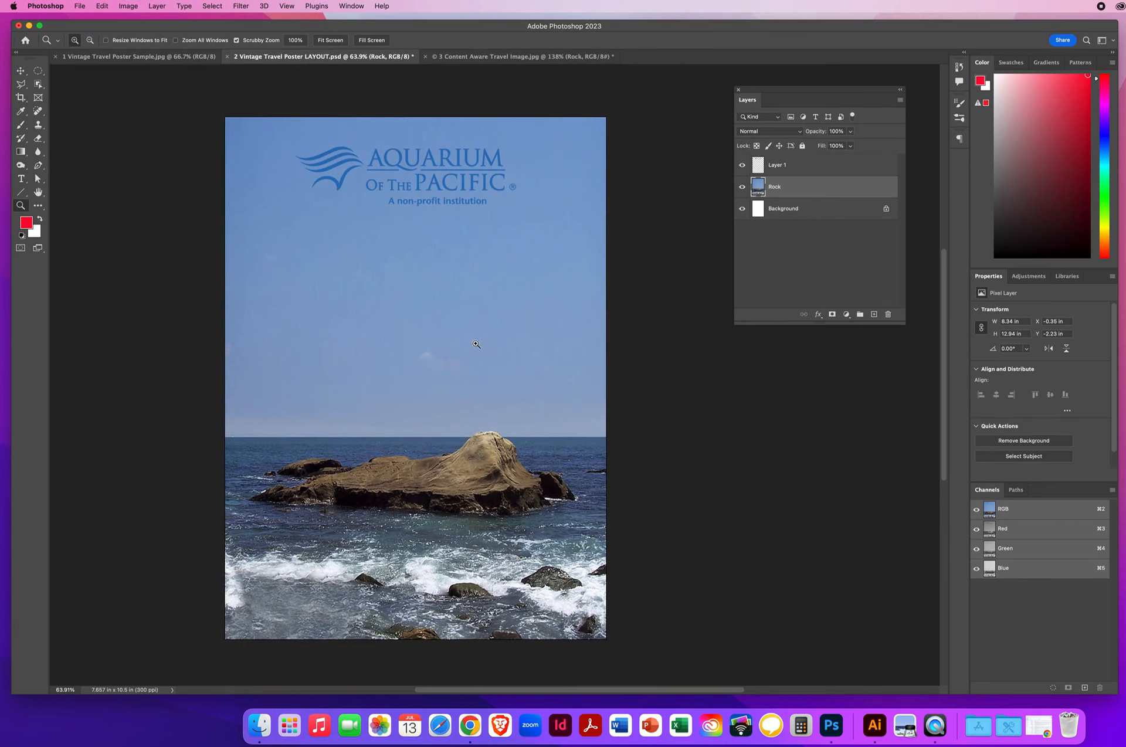
{"action": "key", "text": "v"}
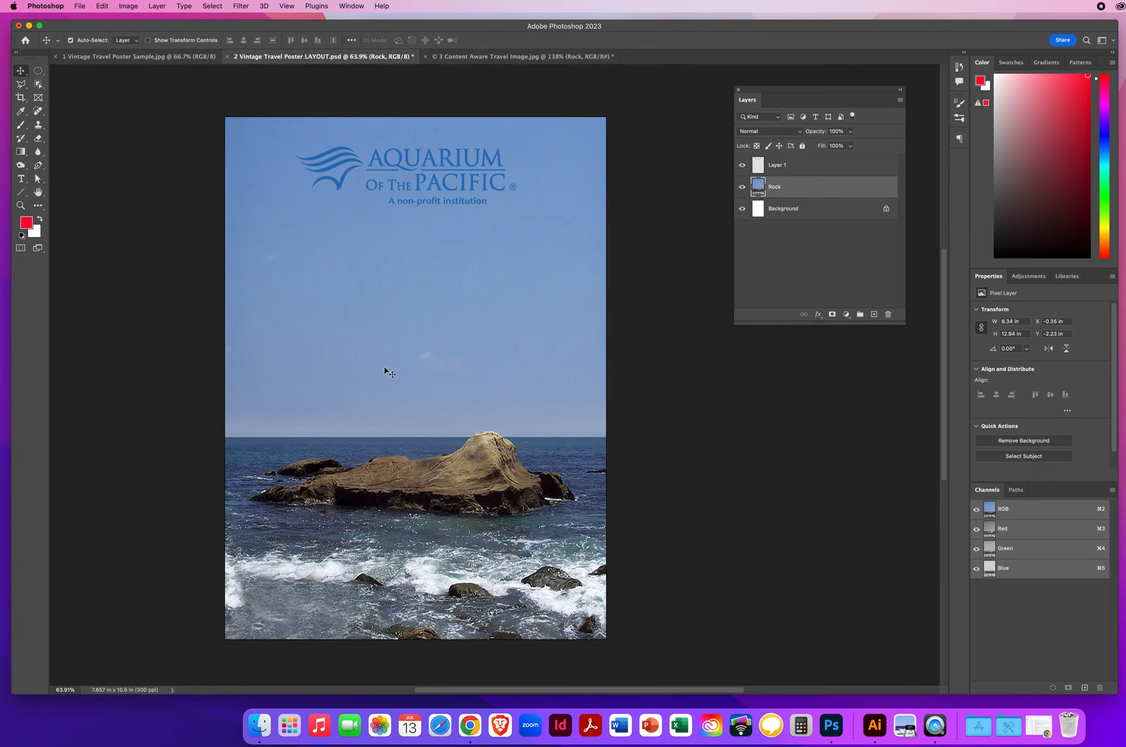
Step: Boost the Rock layer's saturation to +30 with Hue/Saturation, then view the Hawaii sample
{"action": "left_click", "coordinate": [129, 6]}
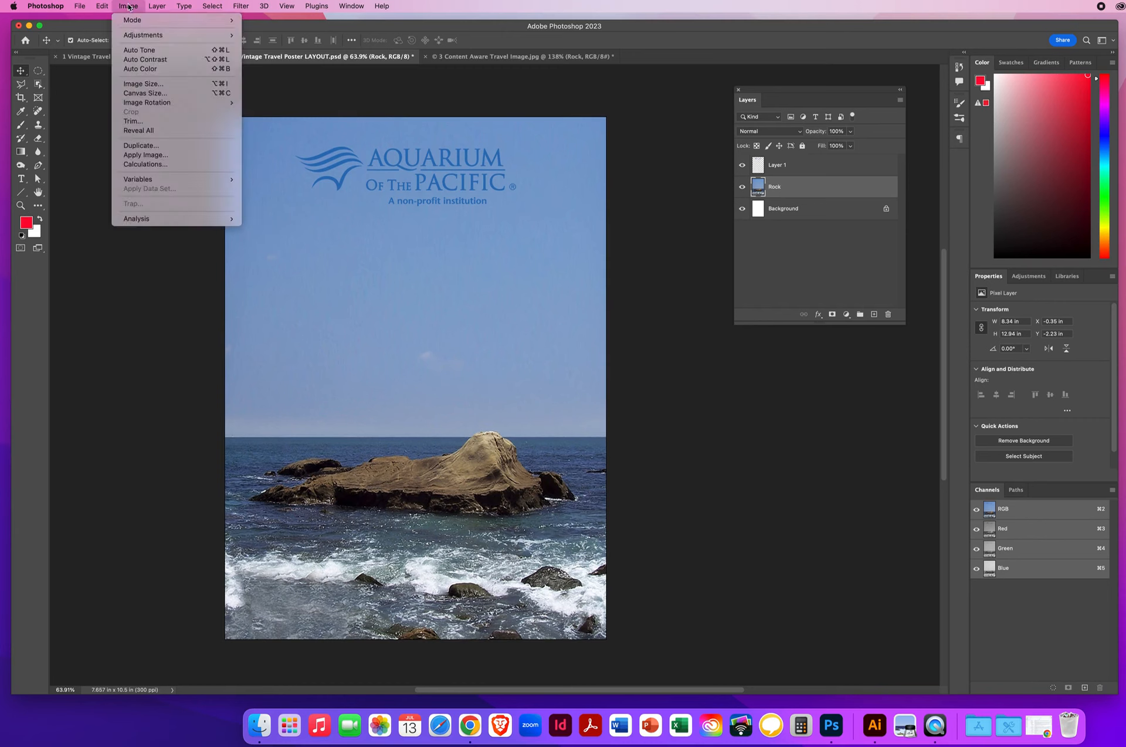
{"action": "mouse_move", "coordinate": [175, 35]}
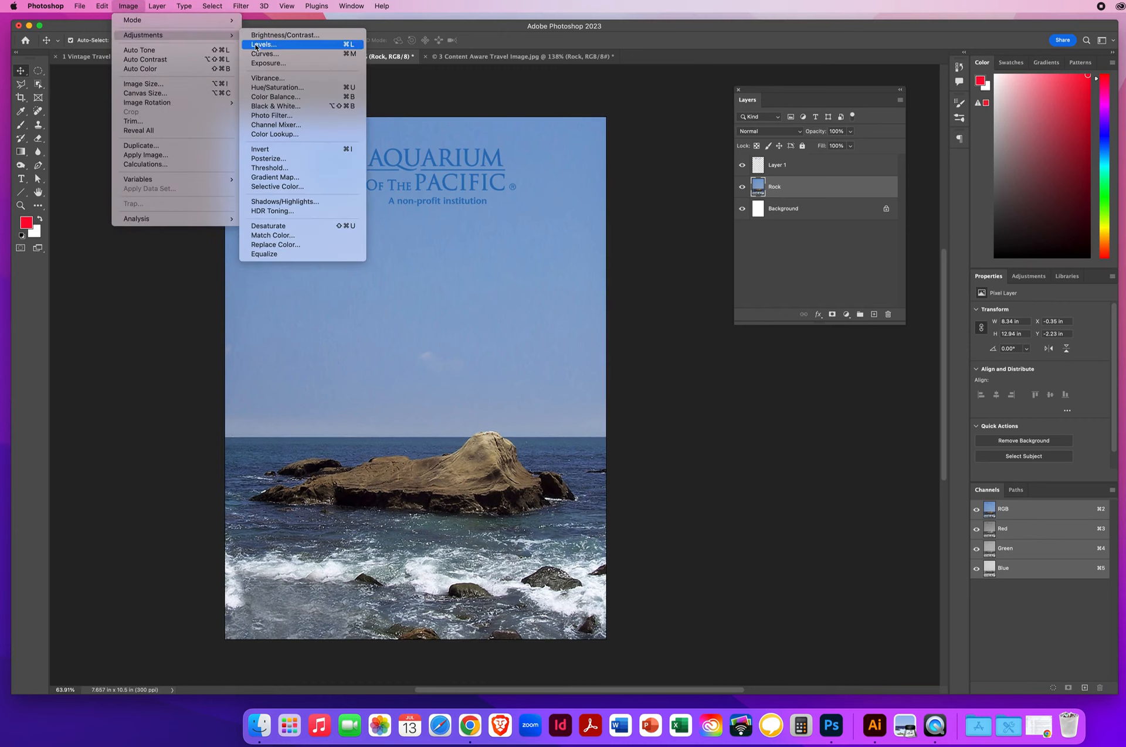
{"action": "left_click", "coordinate": [271, 88]}
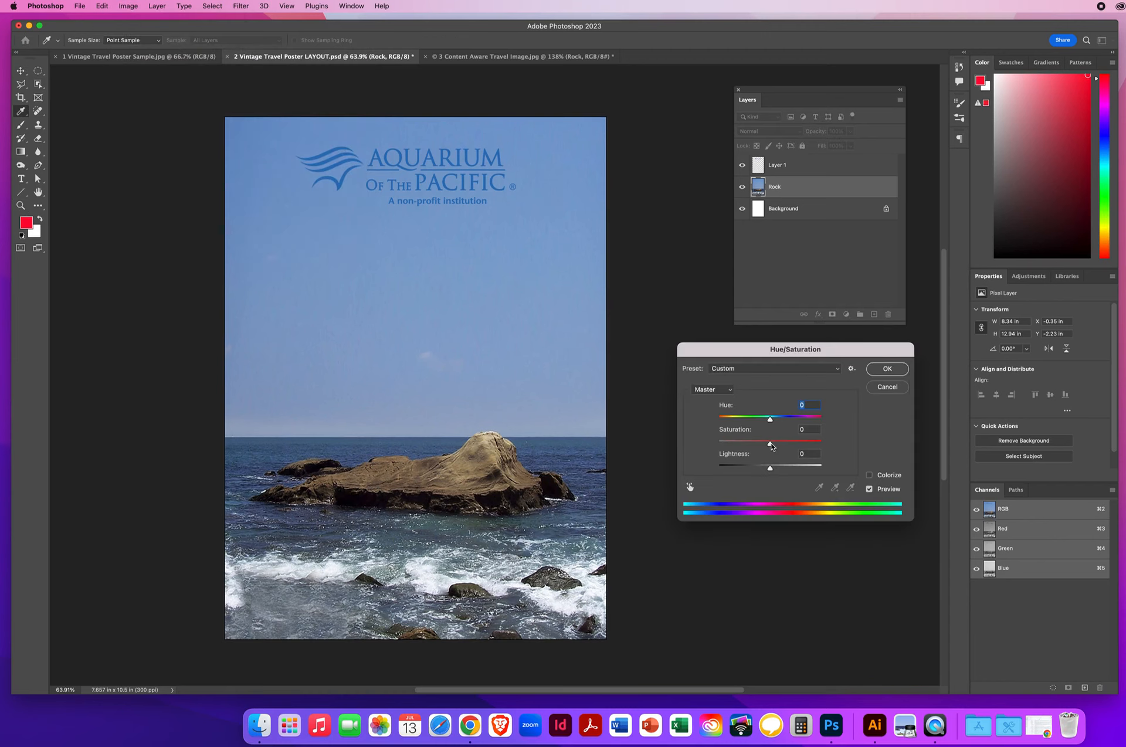
{"action": "left_click_drag", "start_coordinate": [770, 445], "coordinate": [782, 446]}
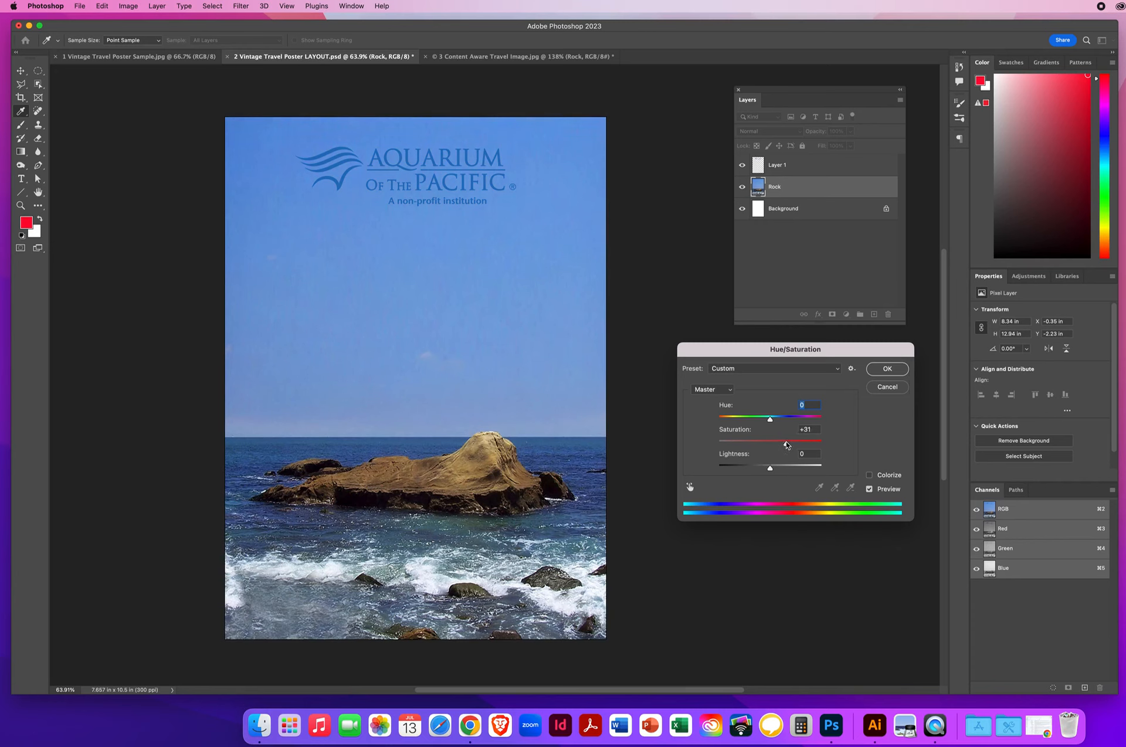
{"action": "left_click_drag", "start_coordinate": [786, 445], "coordinate": [786, 445]}
{"action": "left_click", "coordinate": [879, 373]}
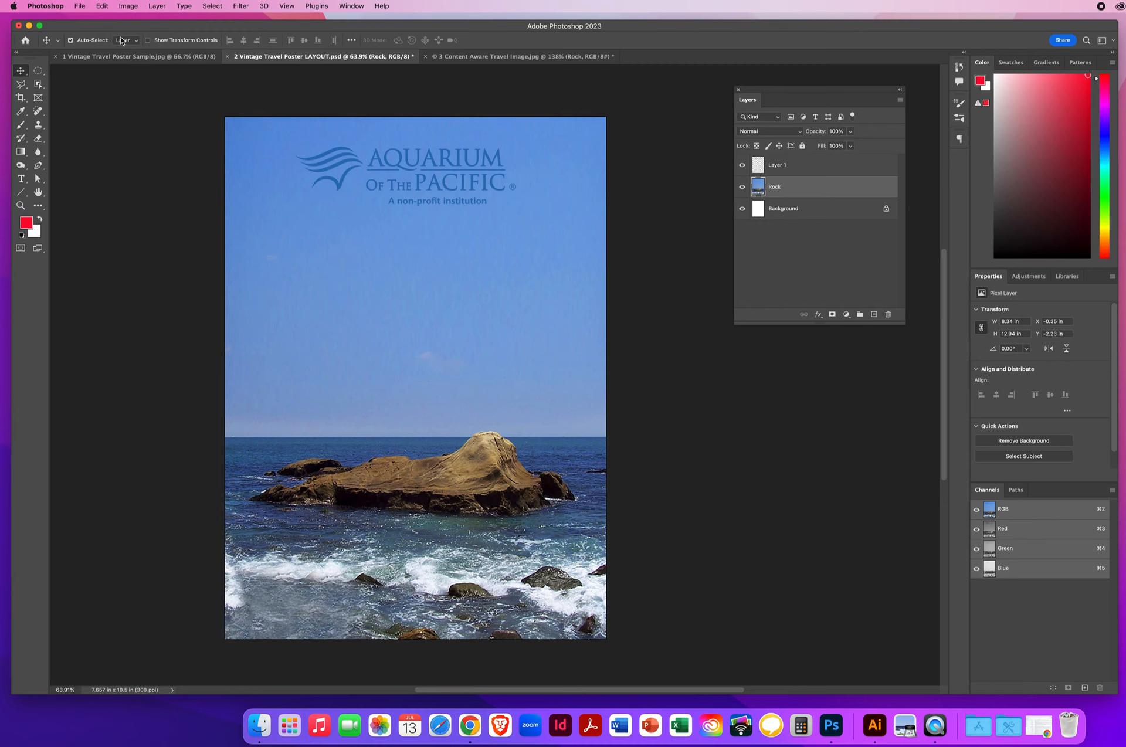
{"action": "left_click", "coordinate": [126, 56]}
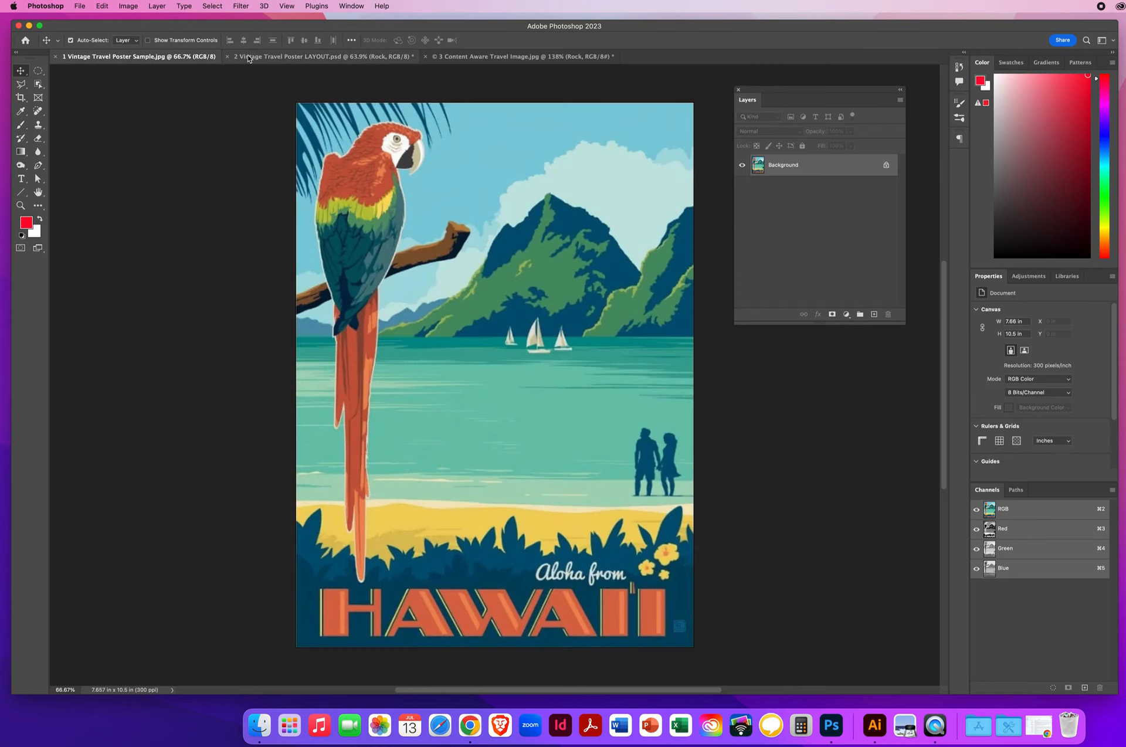
Step: Back in the layout, preview Posterize on the rock at 2 and 4 levels, then cancel
{"action": "left_click", "coordinate": [269, 57]}
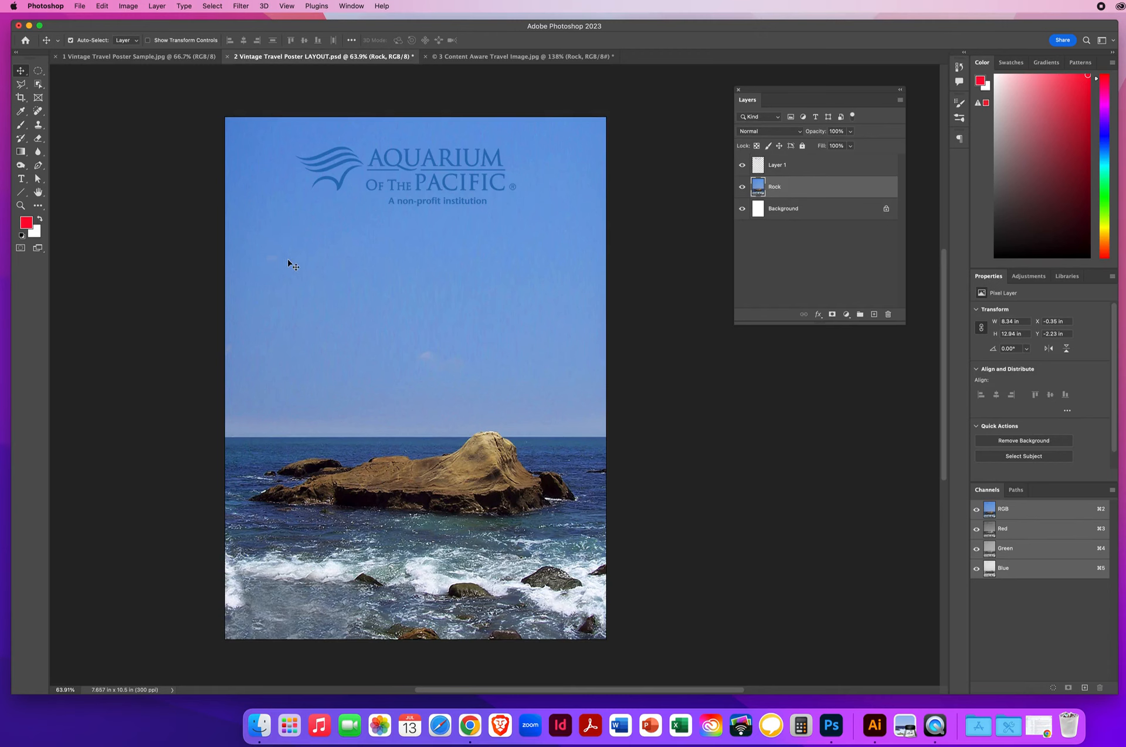
{"action": "left_click", "coordinate": [131, 7]}
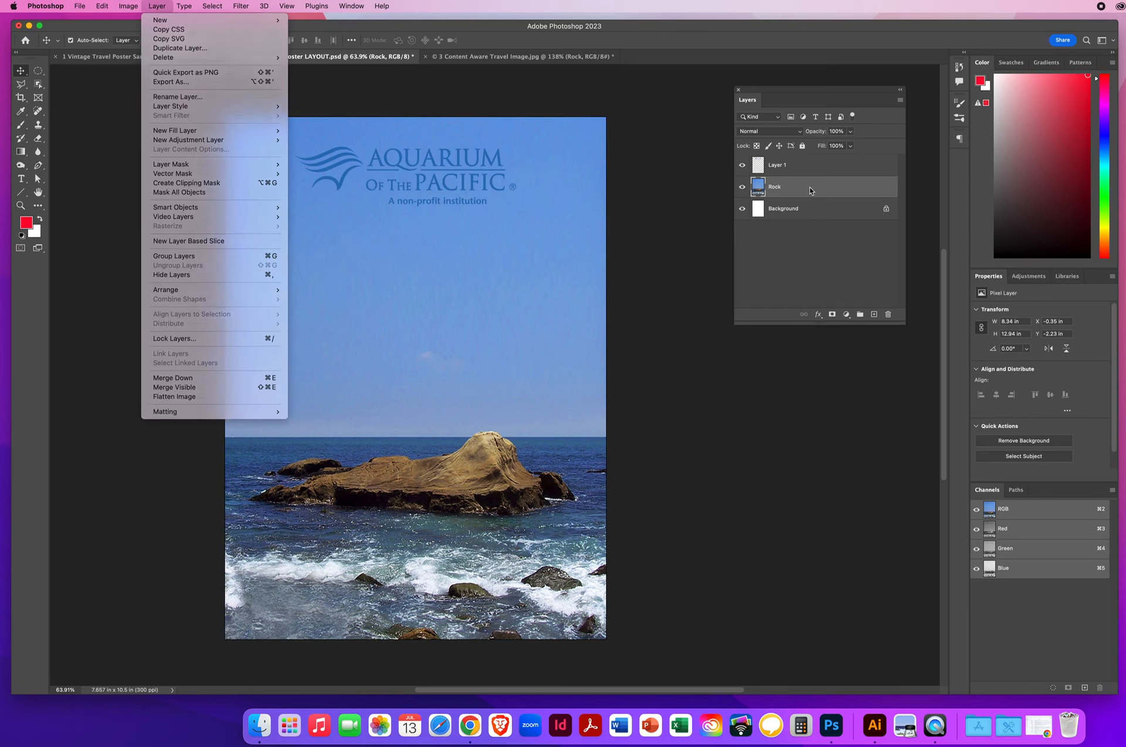
{"action": "left_click", "coordinate": [769, 189]}
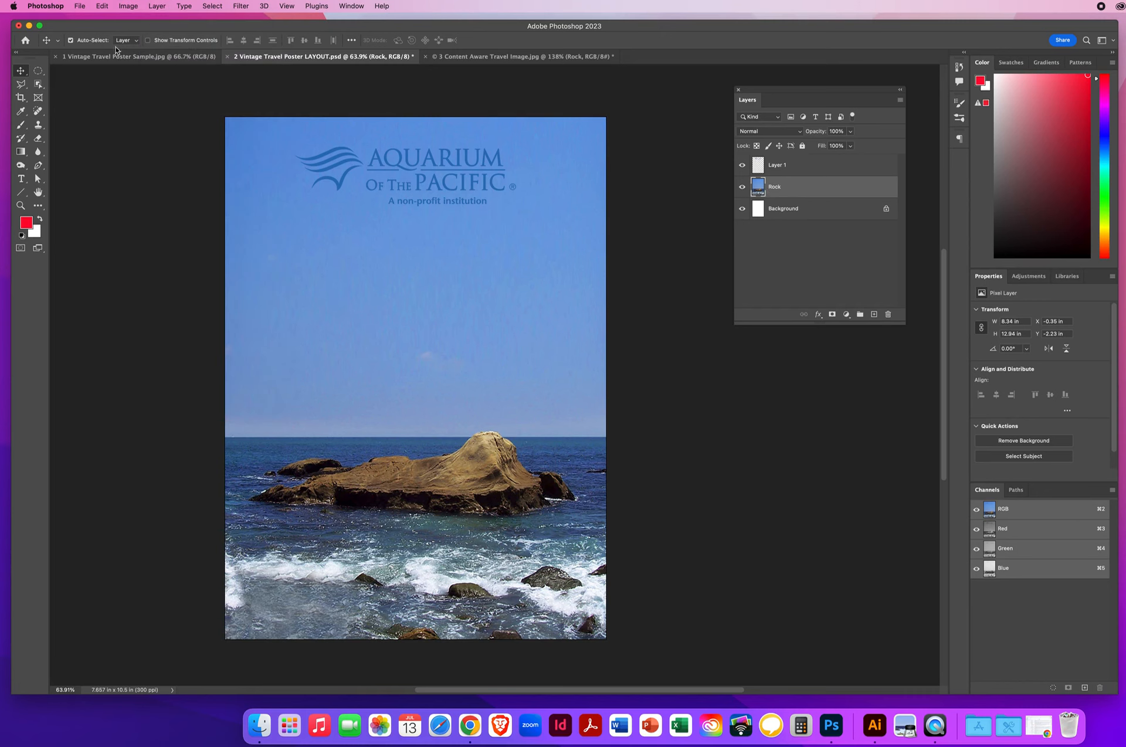
{"action": "left_click", "coordinate": [124, 5]}
{"action": "mouse_move", "coordinate": [134, 37]}
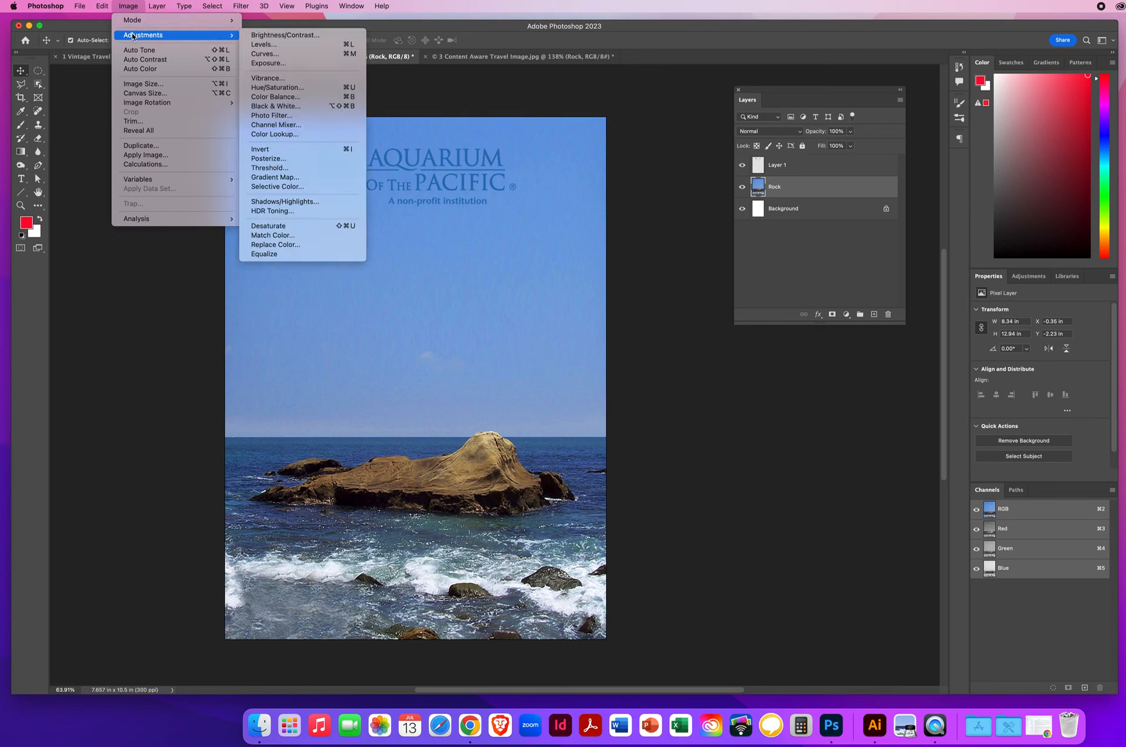
{"action": "left_click", "coordinate": [289, 159]}
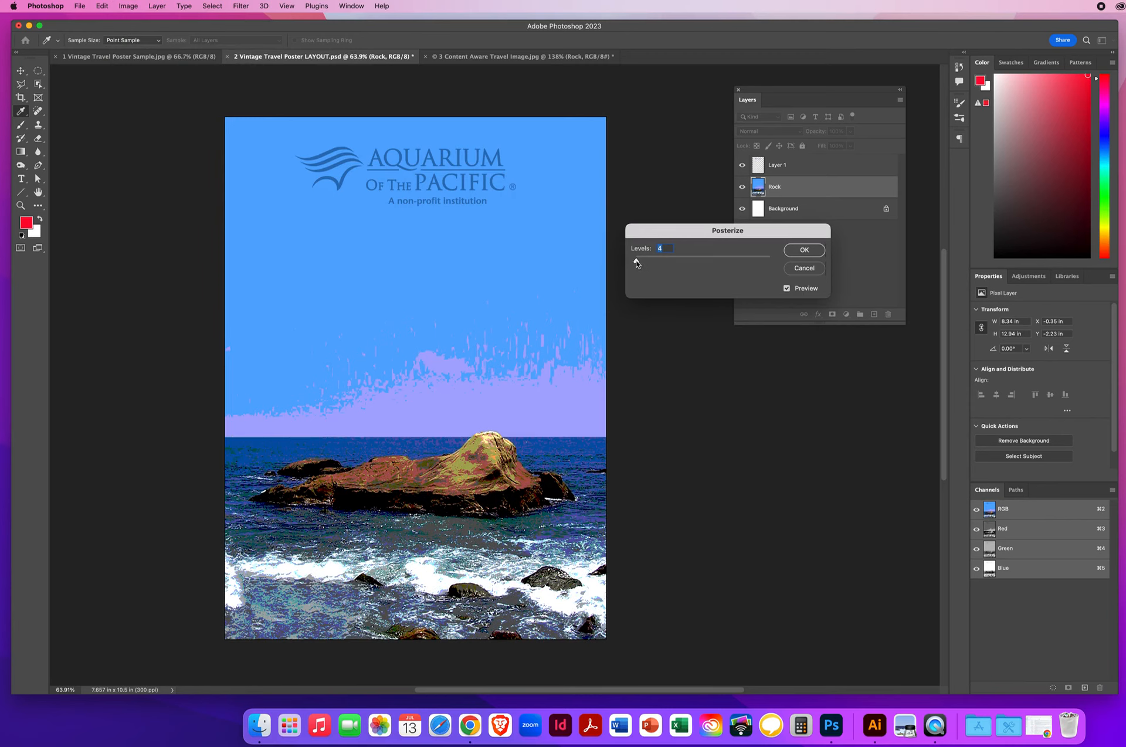
{"action": "left_click_drag", "start_coordinate": [636, 263], "coordinate": [634, 263]}
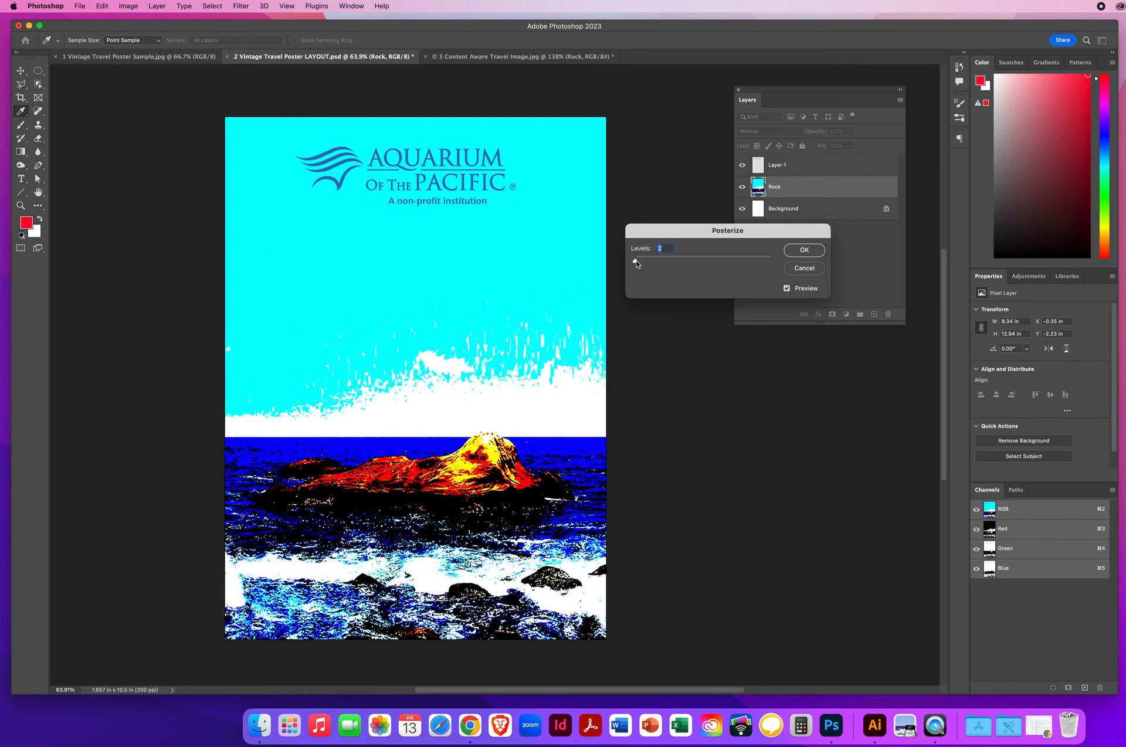
{"action": "mouse_move", "coordinate": [636, 264]}
{"action": "left_mouse_down"}
{"action": "mouse_move", "coordinate": [656, 262]}
{"action": "mouse_move", "coordinate": [638, 262]}
{"action": "left_mouse_up"}
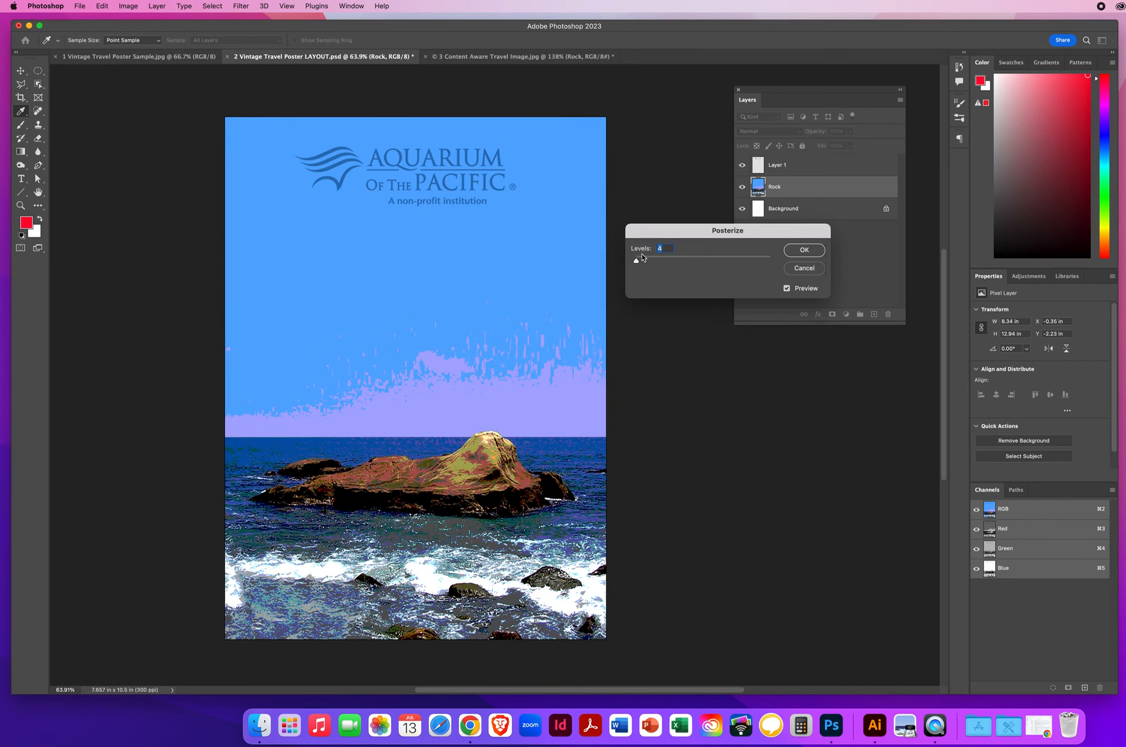
{"action": "left_click", "coordinate": [804, 268]}
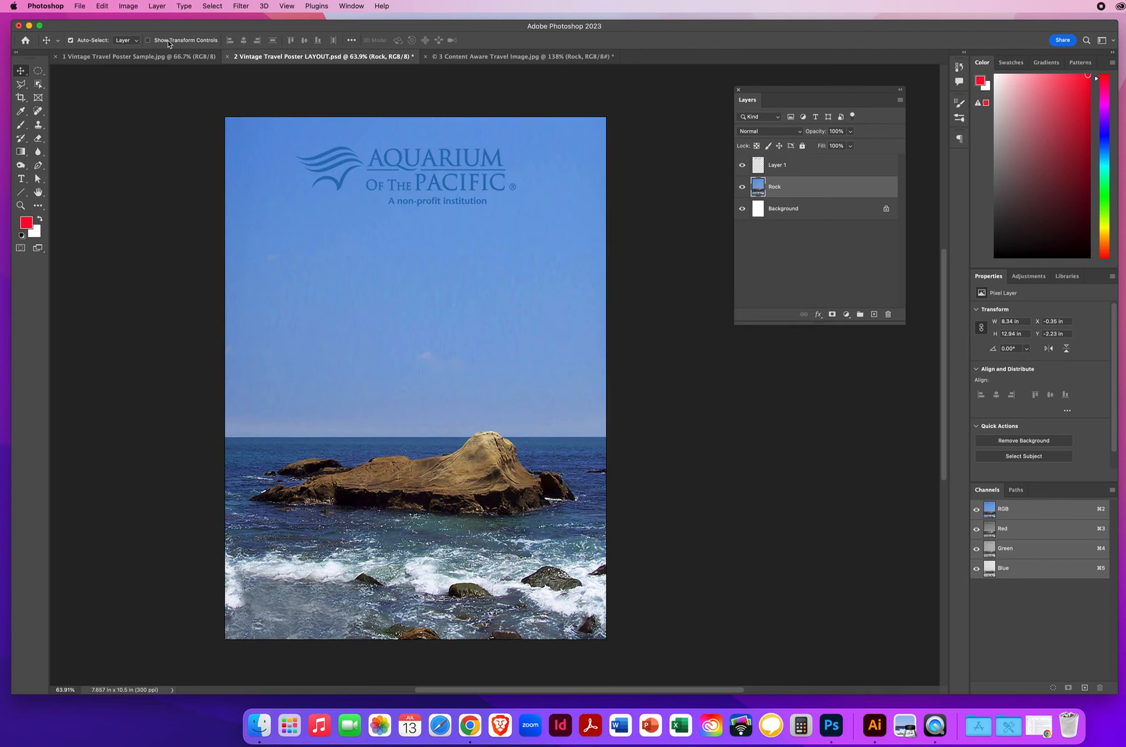
Step: Open the Artistic > Cutout filter and zoom the gallery preview out to 50%
{"action": "left_click", "coordinate": [239, 7]}
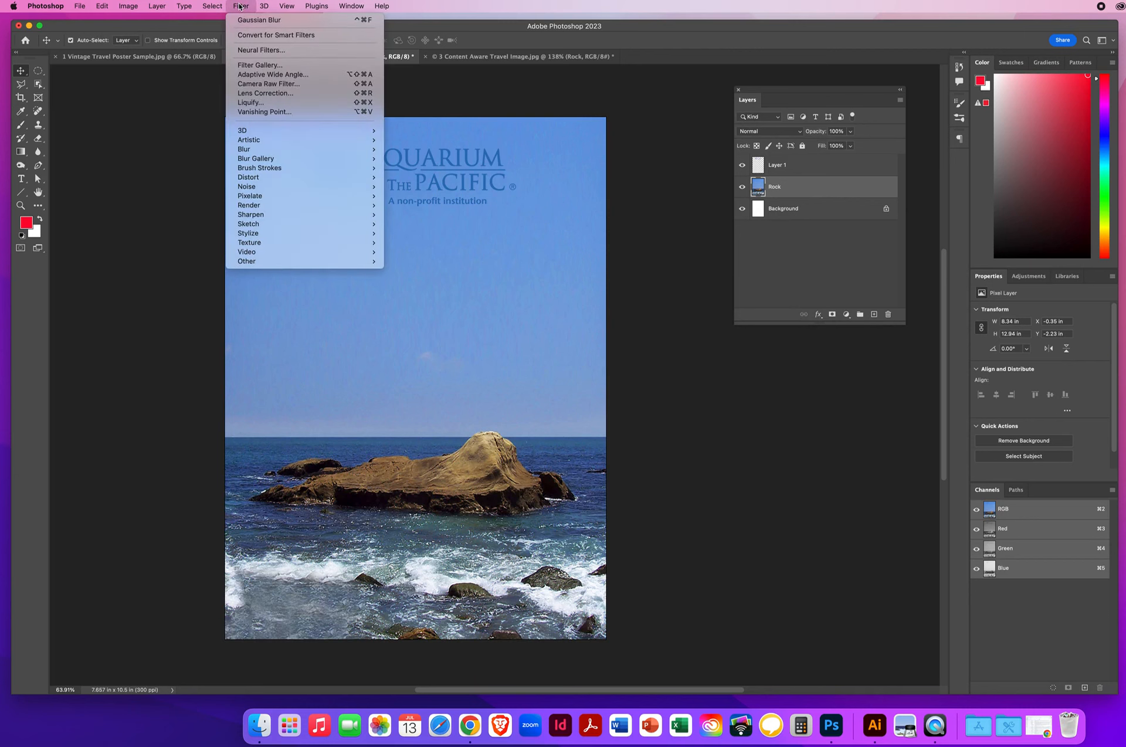
{"action": "mouse_move", "coordinate": [257, 142]}
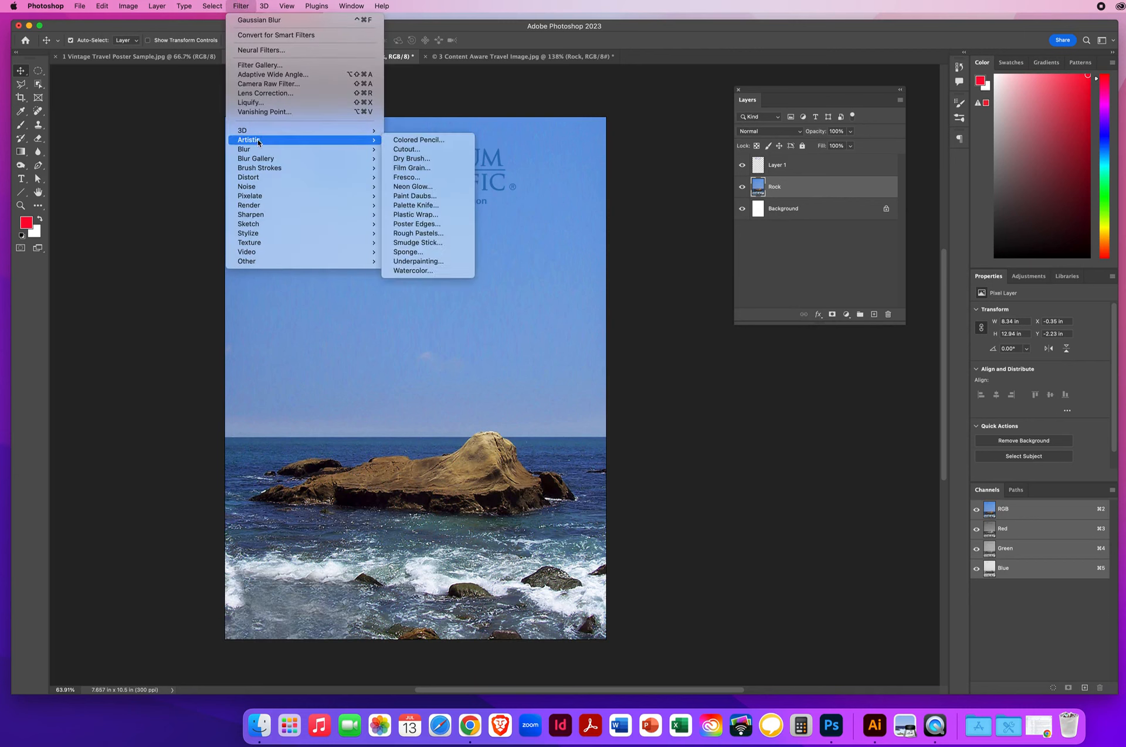
{"action": "left_click", "coordinate": [418, 152]}
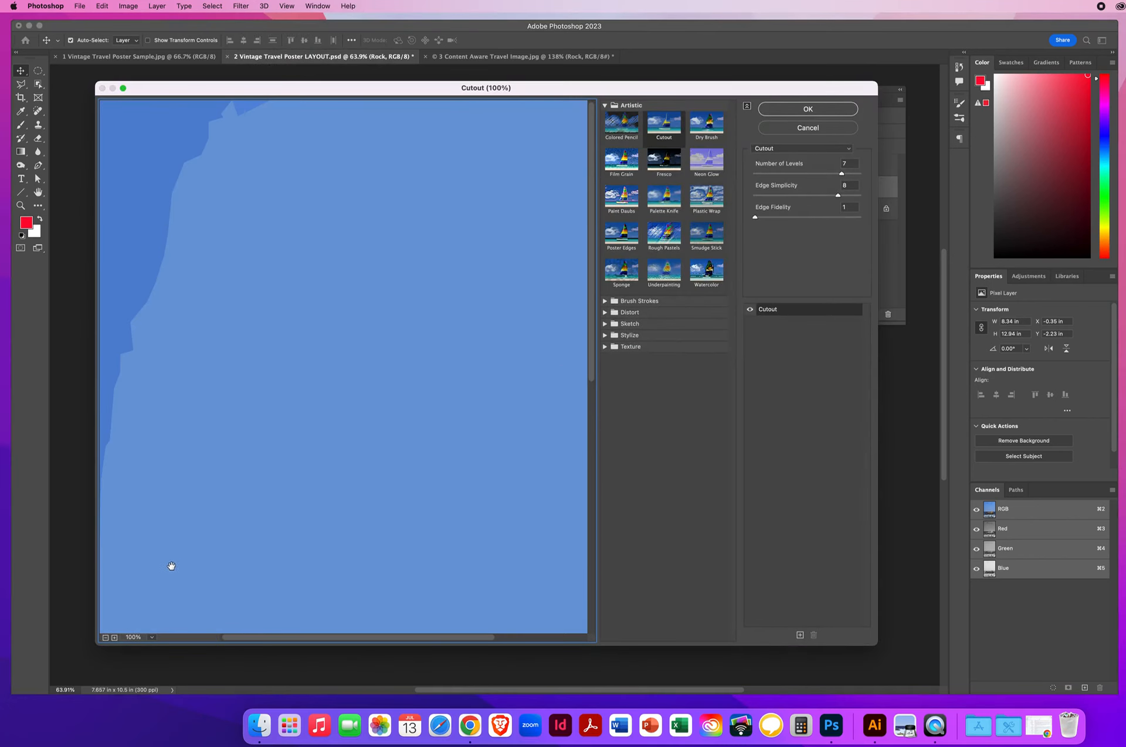
{"action": "left_click", "coordinate": [105, 638]}
{"action": "left_click", "coordinate": [105, 638]}
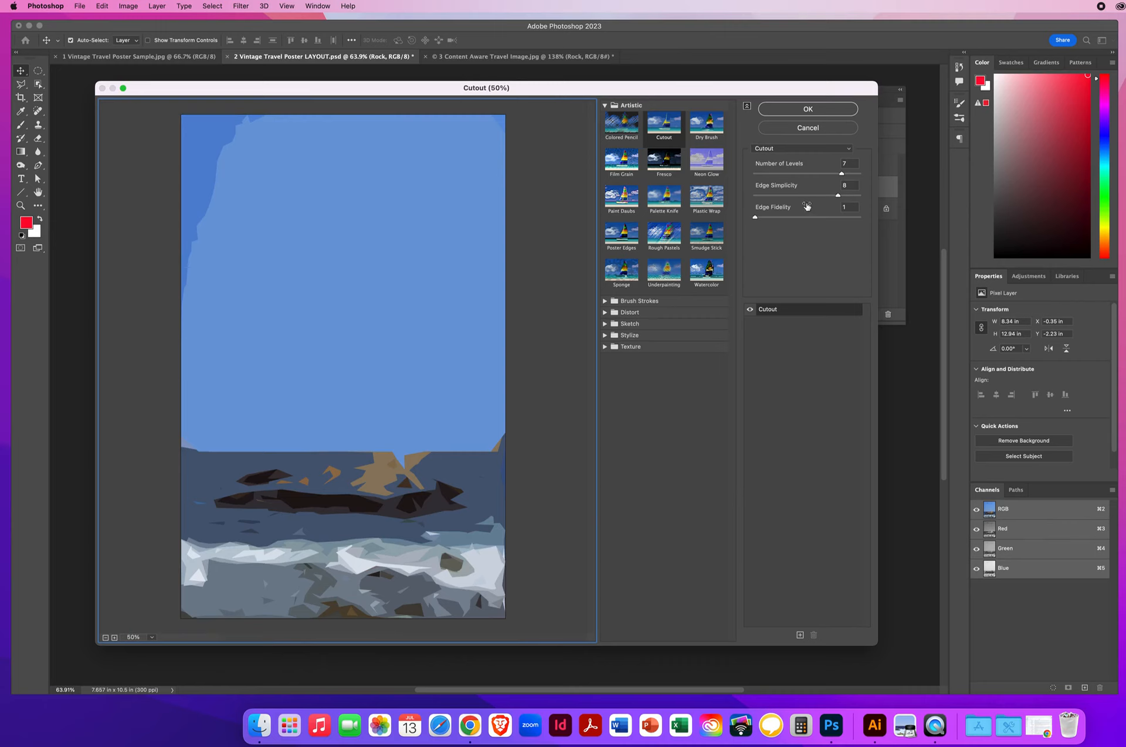
Step: Experiment with Cutout sliders, settling near 5 levels and Edge Simplicity 0
{"action": "left_click_drag", "start_coordinate": [838, 196], "coordinate": [739, 201]}
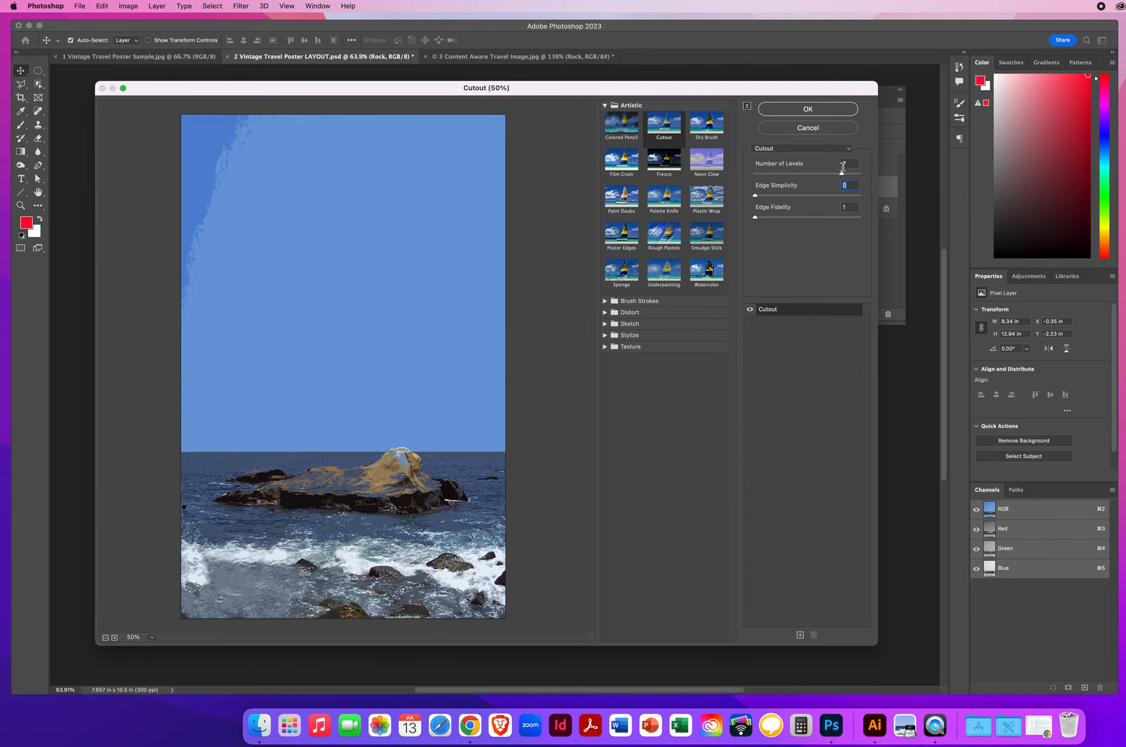
{"action": "left_click_drag", "start_coordinate": [843, 176], "coordinate": [743, 179]}
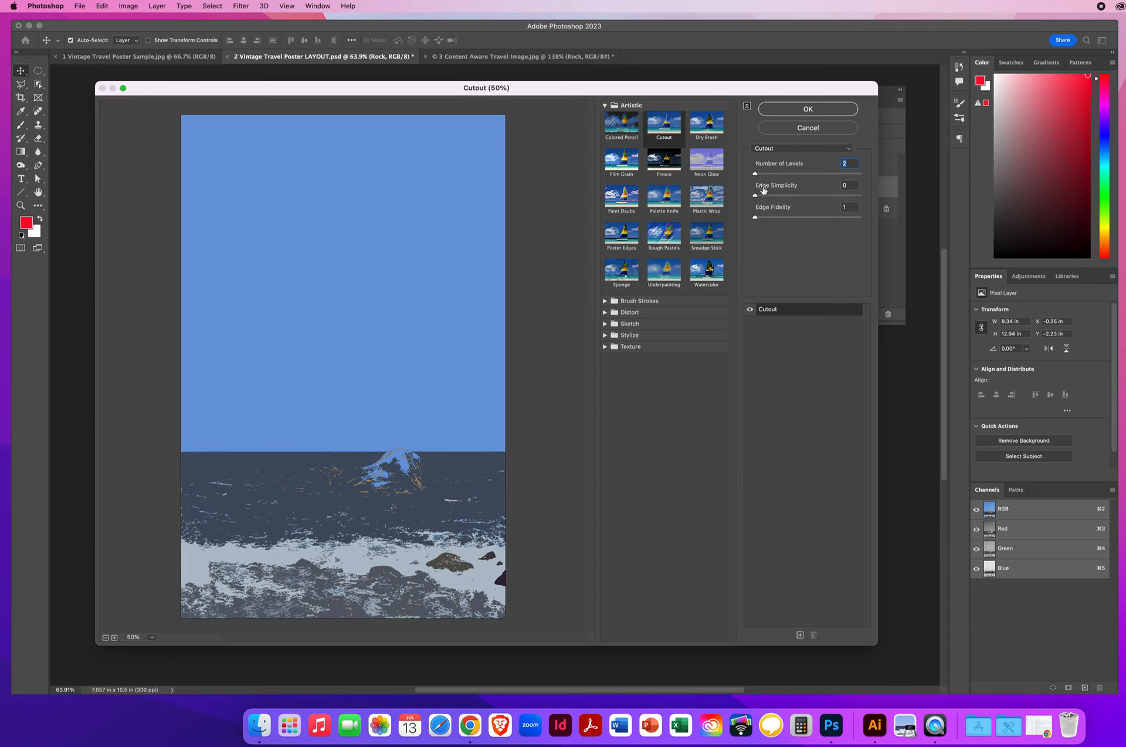
{"action": "left_click_drag", "start_coordinate": [756, 196], "coordinate": [812, 197]}
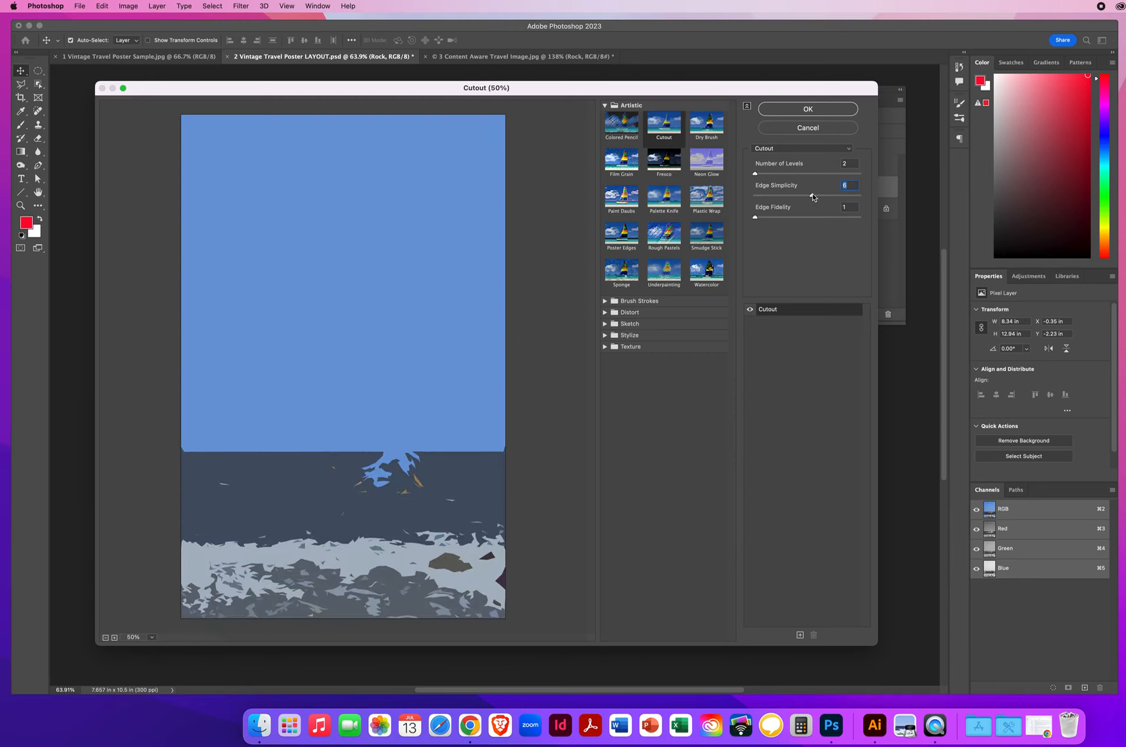
{"action": "left_click_drag", "start_coordinate": [812, 197], "coordinate": [739, 209]}
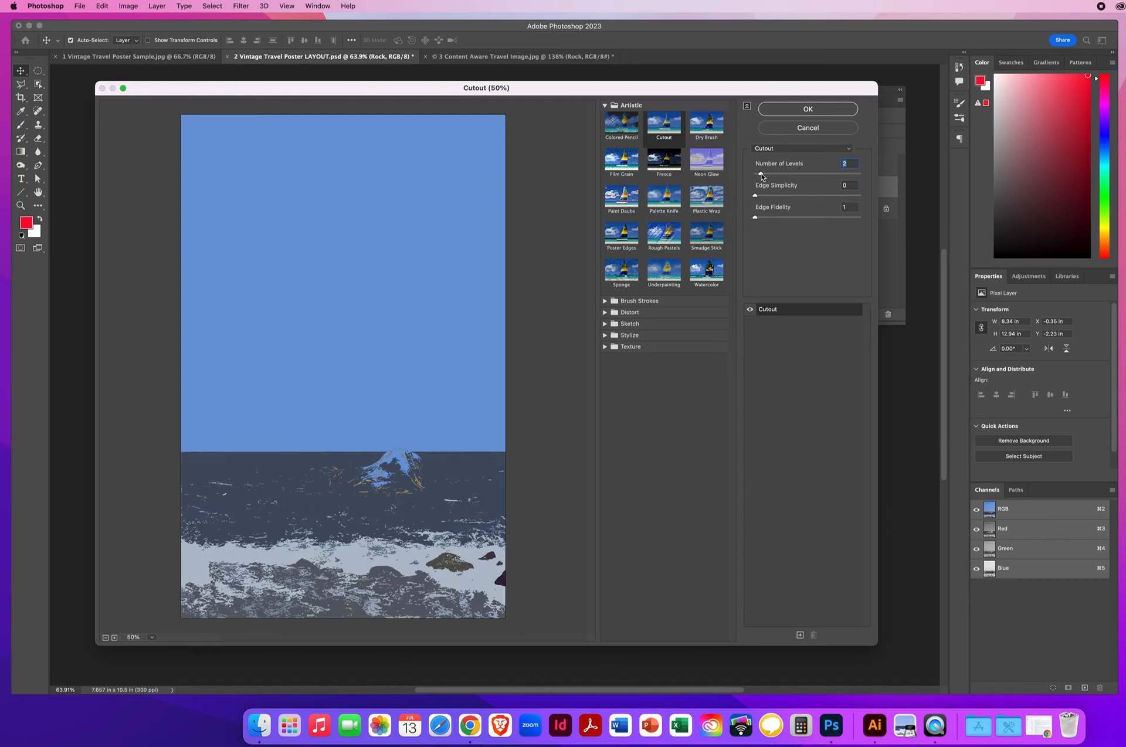
{"action": "left_click_drag", "start_coordinate": [764, 176], "coordinate": [767, 176]}
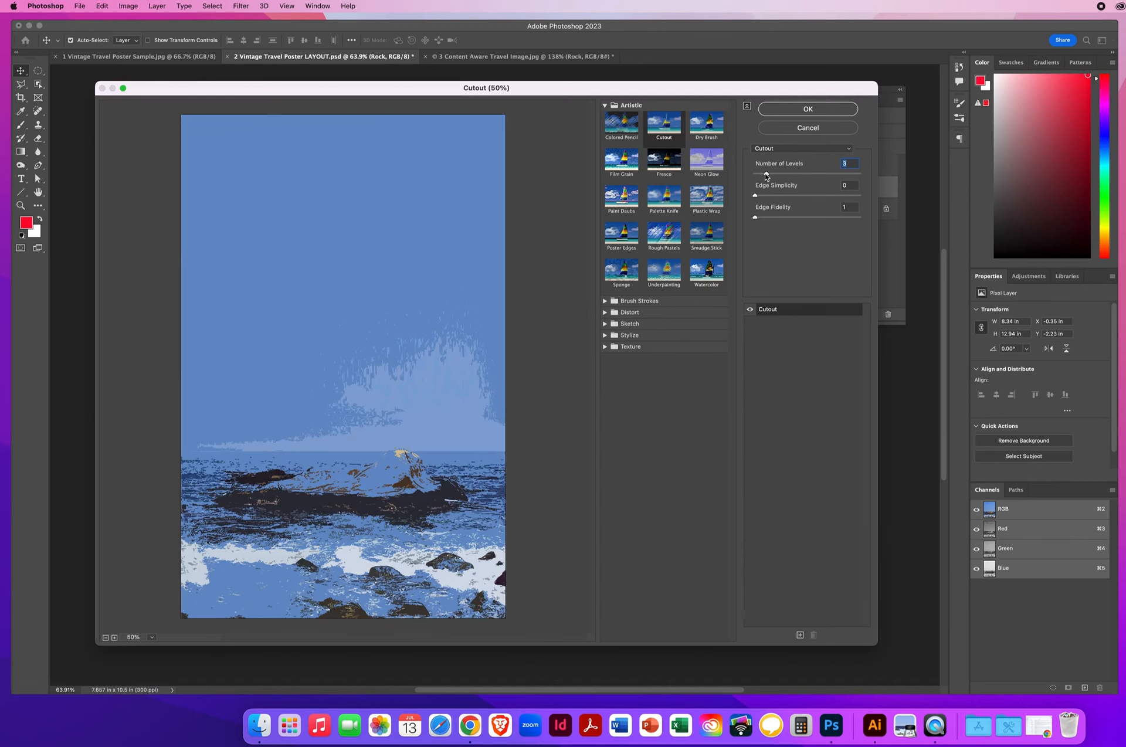
{"action": "left_click_drag", "start_coordinate": [766, 174], "coordinate": [801, 176]}
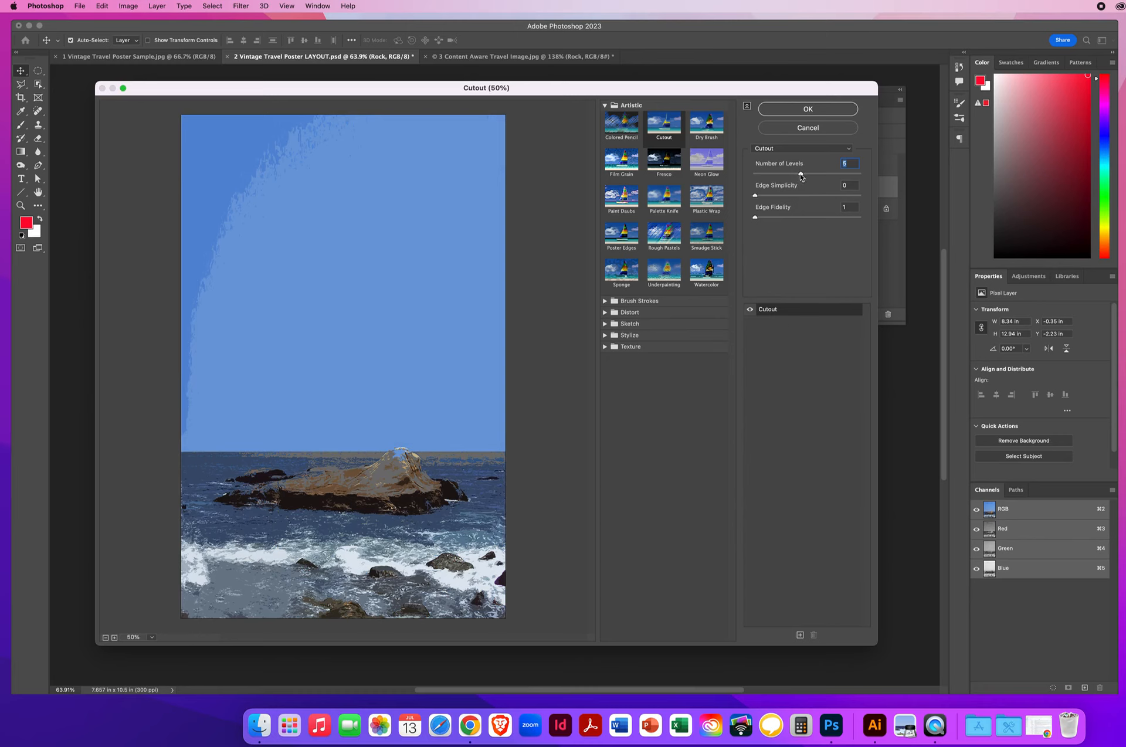
Step: Apply Cutout with 5 levels, Edge Simplicity 3 and Edge Fidelity 1 to the rock
{"action": "left_click_drag", "start_coordinate": [801, 176], "coordinate": [818, 176]}
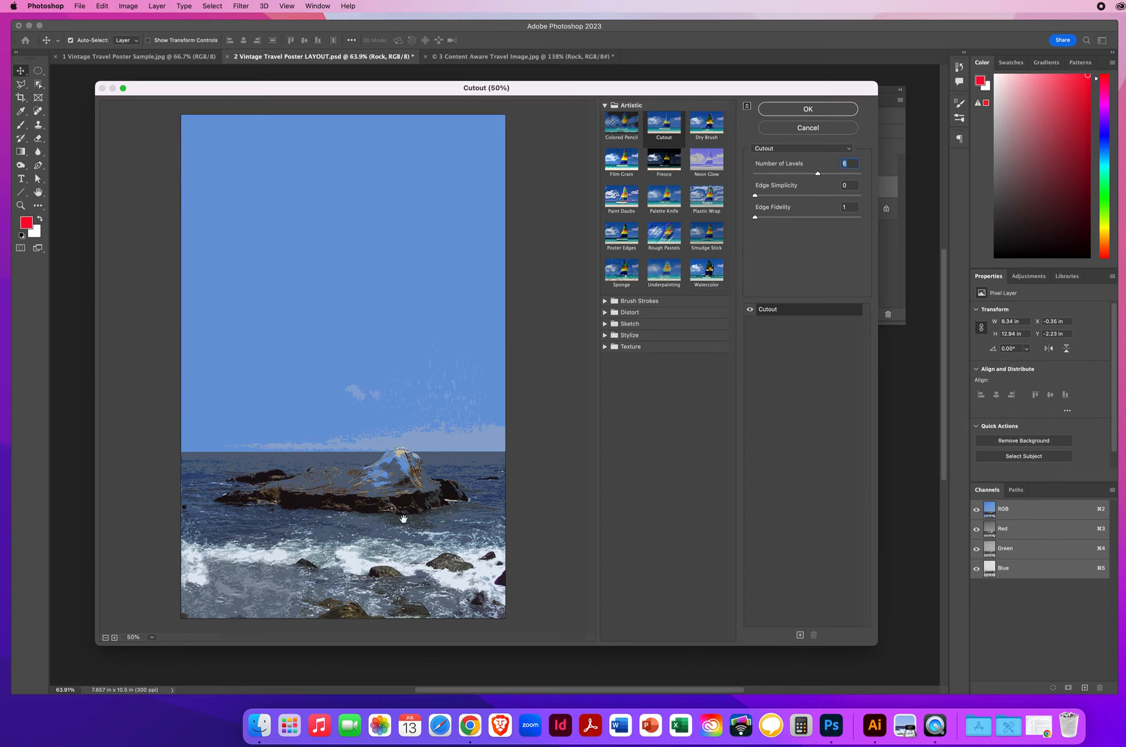
{"action": "left_click_drag", "start_coordinate": [755, 217], "coordinate": [834, 219]}
{"action": "left_click_drag", "start_coordinate": [849, 219], "coordinate": [746, 220]}
{"action": "left_click_drag", "start_coordinate": [759, 198], "coordinate": [780, 199]}
{"action": "left_click_drag", "start_coordinate": [779, 199], "coordinate": [796, 198]}
{"action": "left_click_drag", "start_coordinate": [795, 196], "coordinate": [789, 197]}
{"action": "left_click_drag", "start_coordinate": [787, 197], "coordinate": [808, 176]}
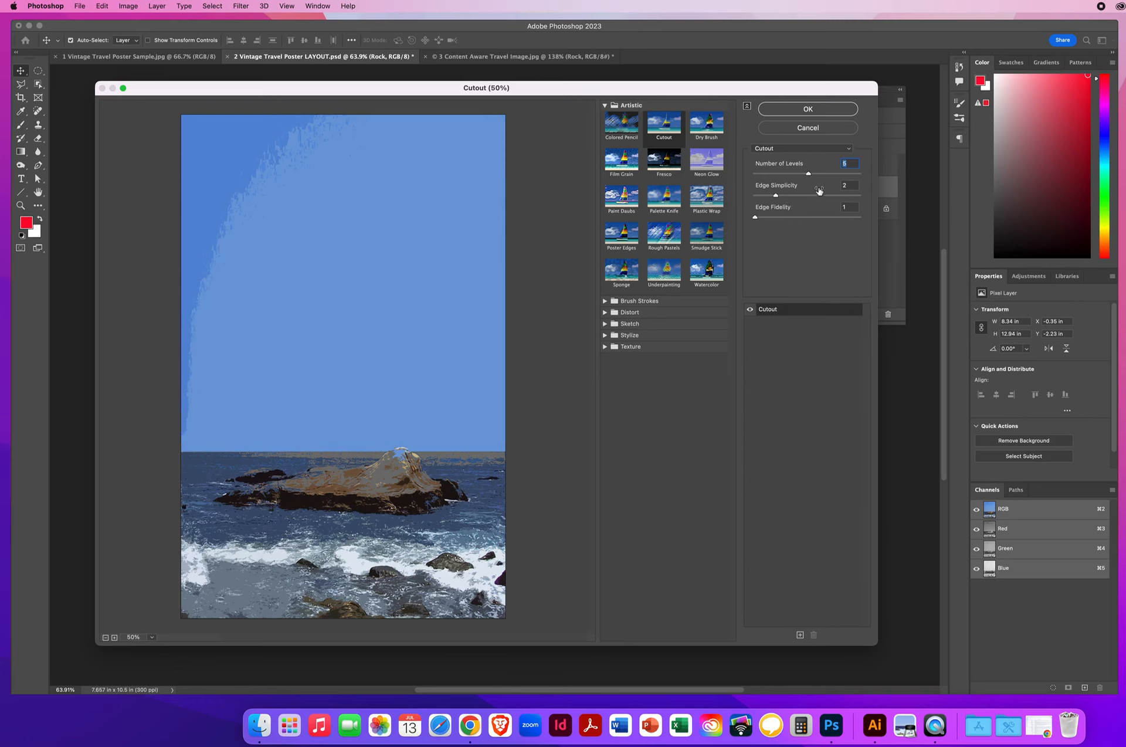
{"action": "left_click_drag", "start_coordinate": [777, 198], "coordinate": [785, 198]}
{"action": "key", "text": "Tab"}
{"action": "left_click", "coordinate": [815, 111]}
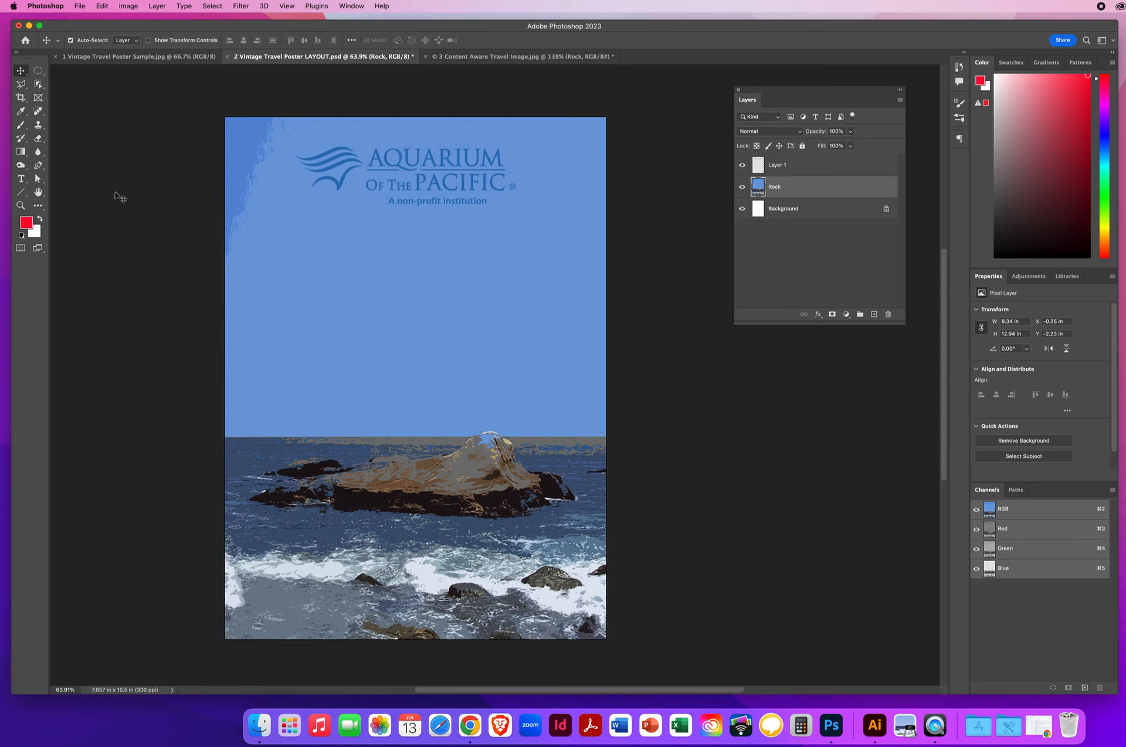
Step: Zoom in on the rock's peak to 300%
{"action": "left_click", "coordinate": [21, 205]}
{"action": "left_click", "coordinate": [492, 441]}
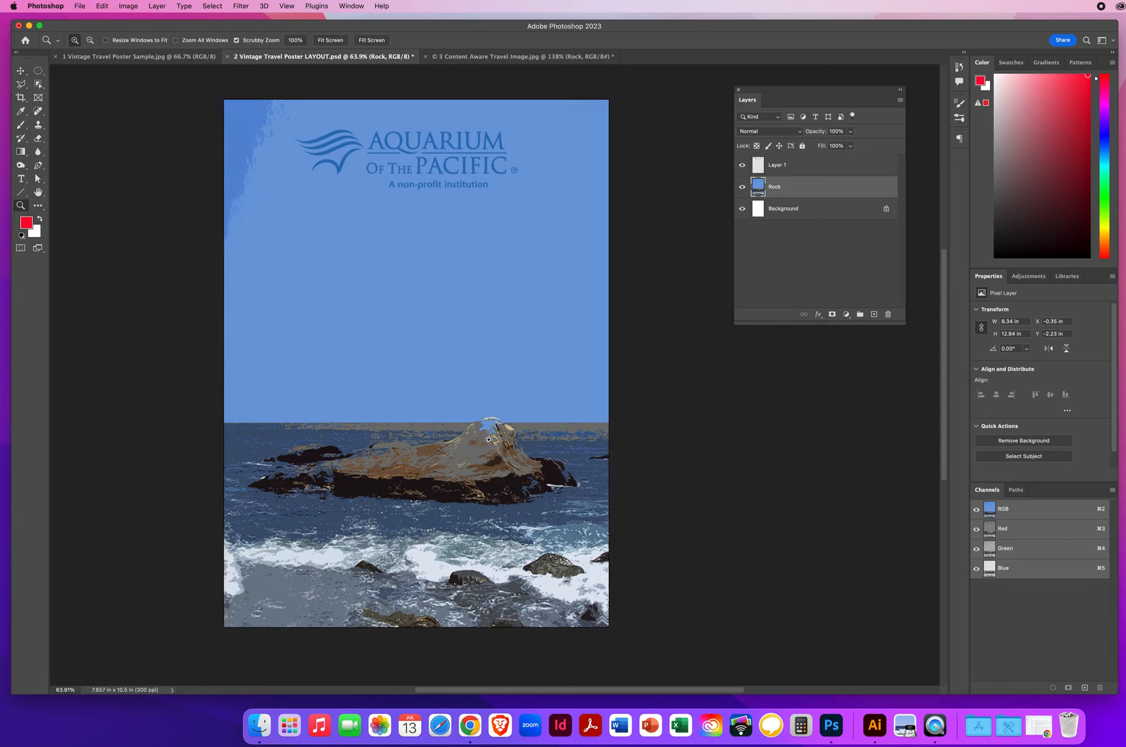
{"action": "left_click", "coordinate": [477, 371]}
{"action": "left_click", "coordinate": [479, 372]}
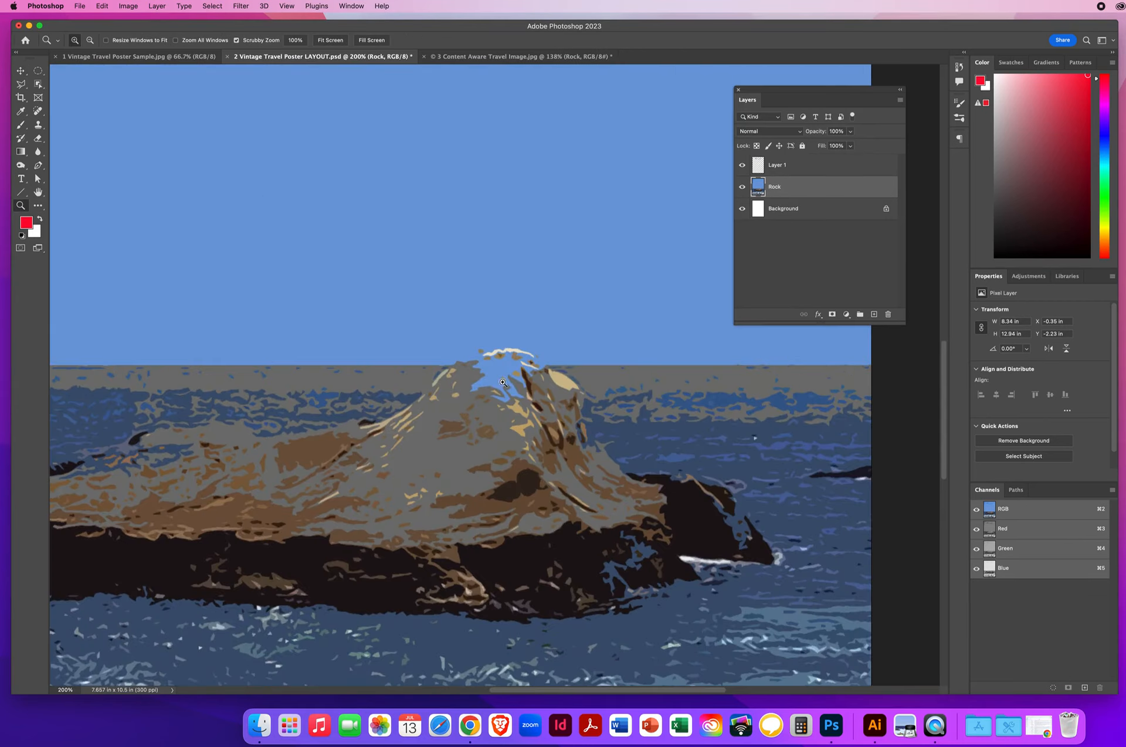
{"action": "left_click", "coordinate": [510, 377]}
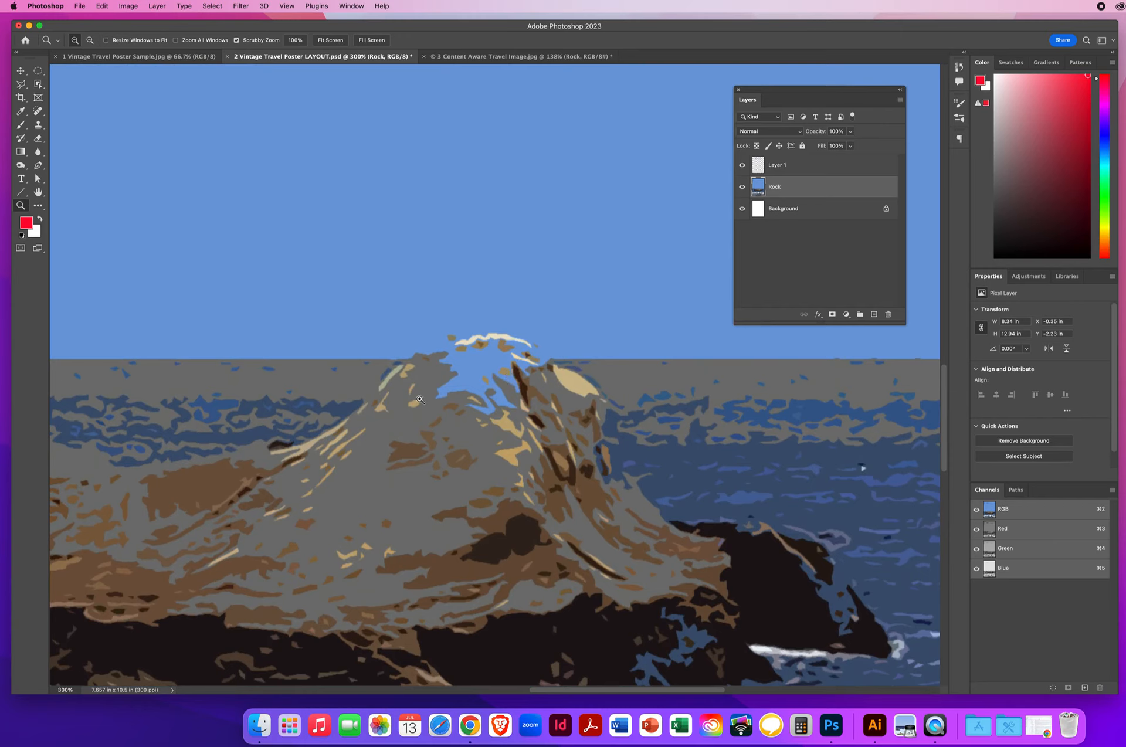
Step: Set the Brush tool to an 11 px size
{"action": "left_click", "coordinate": [20, 124]}
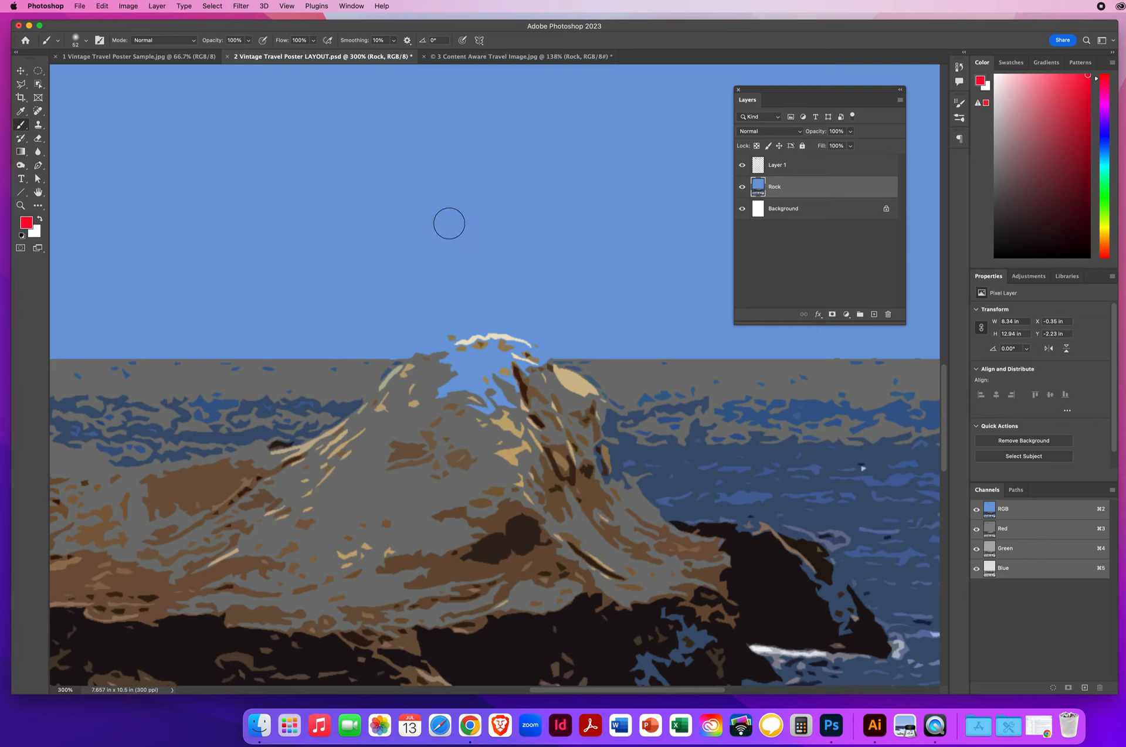
{"action": "left_click_drag", "start_coordinate": [443, 207], "coordinate": [434, 519]}
{"action": "left_click_drag", "start_coordinate": [472, 241], "coordinate": [442, 241]}
Step: Sample the rock's grey and paint over the blue gaps along the peak's edge
{"action": "left_click", "coordinate": [431, 373], "text": "alt"}
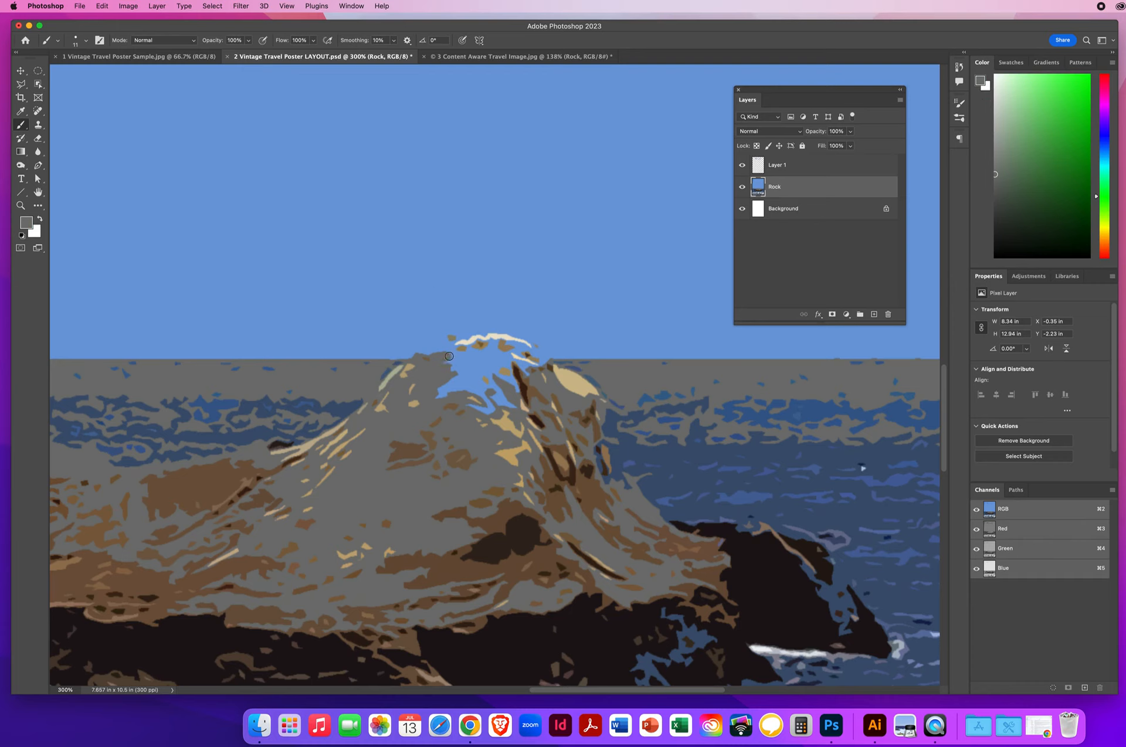
{"action": "mouse_move", "coordinate": [449, 356]}
{"action": "left_mouse_down"}
{"action": "mouse_move", "coordinate": [497, 342]}
{"action": "mouse_move", "coordinate": [534, 377]}
{"action": "mouse_move", "coordinate": [482, 355]}
{"action": "mouse_move", "coordinate": [492, 354]}
{"action": "mouse_move", "coordinate": [441, 363]}
{"action": "mouse_move", "coordinate": [523, 356]}
{"action": "mouse_move", "coordinate": [506, 343]}
{"action": "mouse_move", "coordinate": [547, 359]}
{"action": "mouse_move", "coordinate": [499, 351]}
{"action": "mouse_move", "coordinate": [527, 359]}
{"action": "left_mouse_up"}
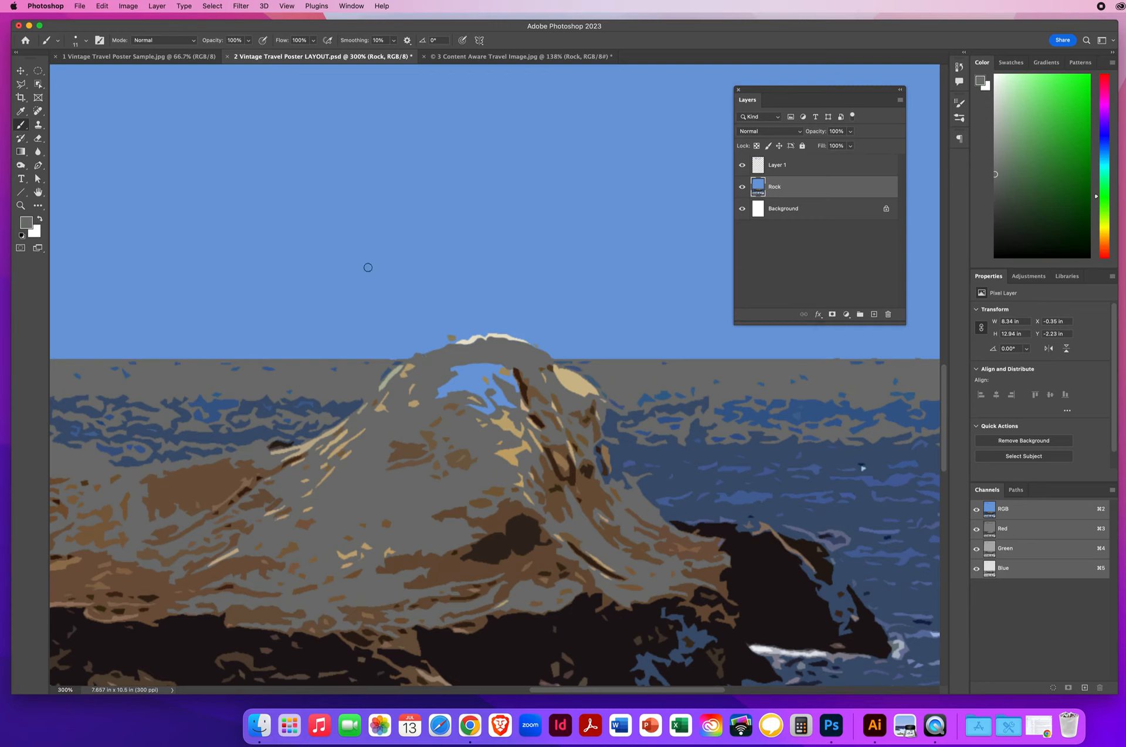
{"action": "left_click", "coordinate": [39, 85]}
{"action": "right_click", "coordinate": [38, 86]}
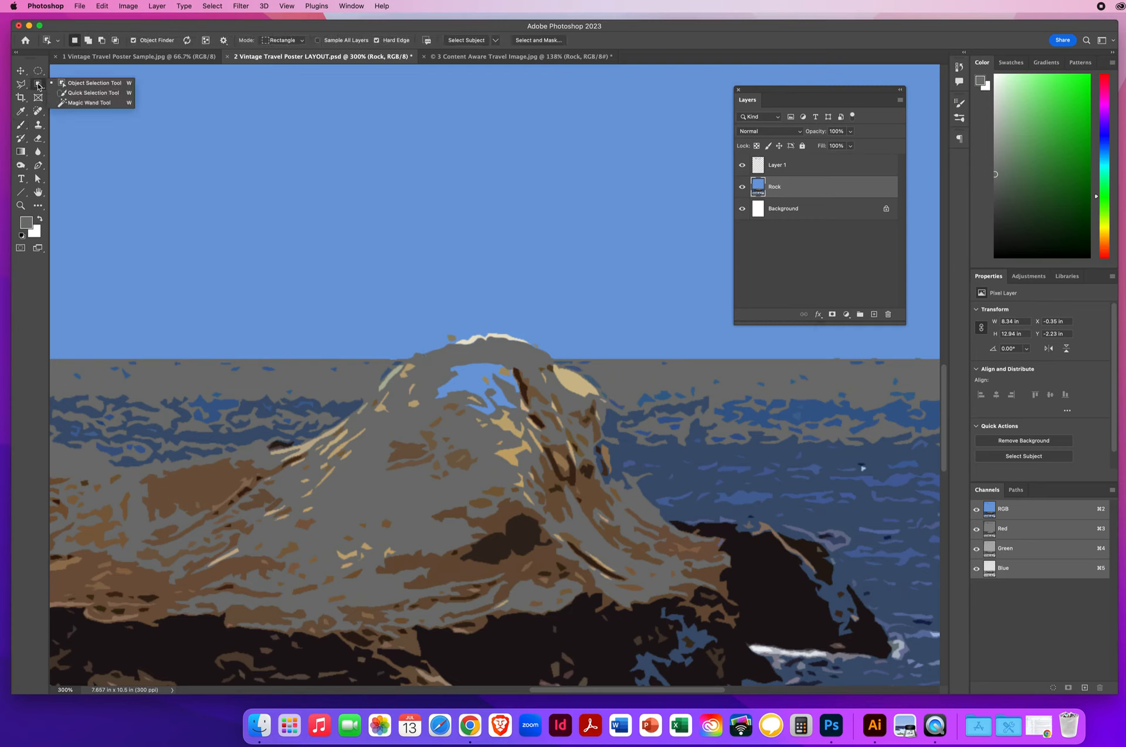
Step: Magic Wand-select the blue patch inside the rock's peak and zoom in on it
{"action": "left_click", "coordinate": [73, 104]}
{"action": "left_click", "coordinate": [472, 378]}
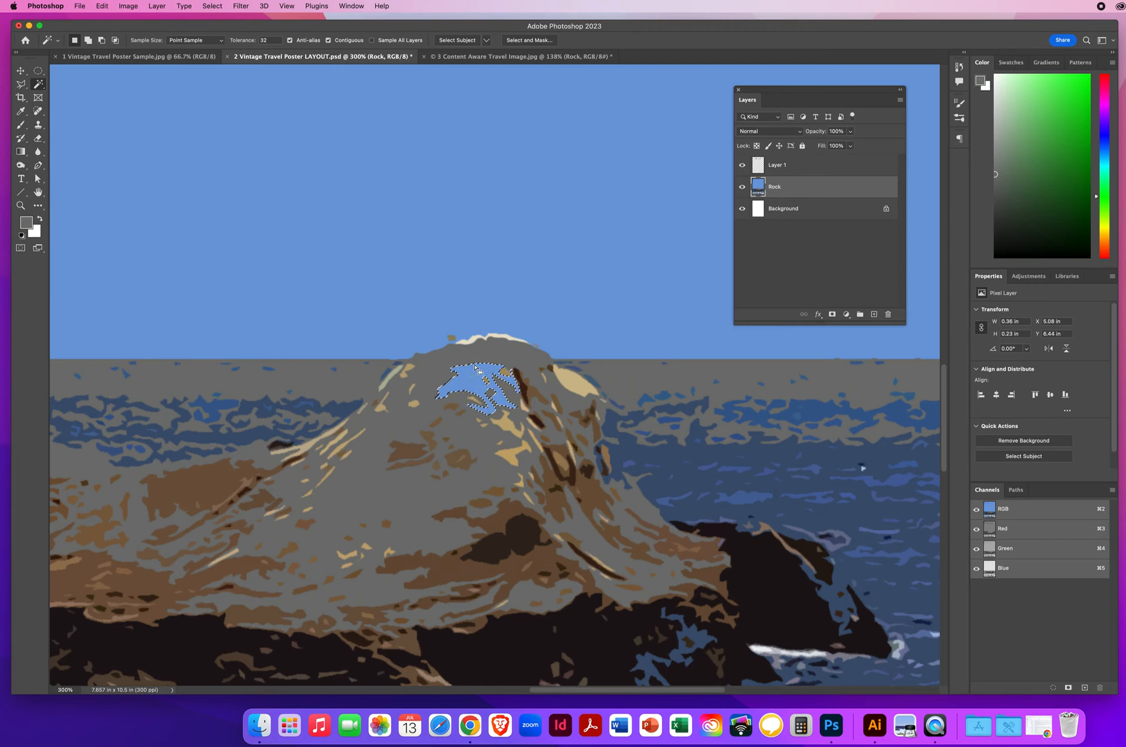
{"action": "key", "text": "z"}
{"action": "left_click_drag", "start_coordinate": [449, 355], "coordinate": [495, 399]}
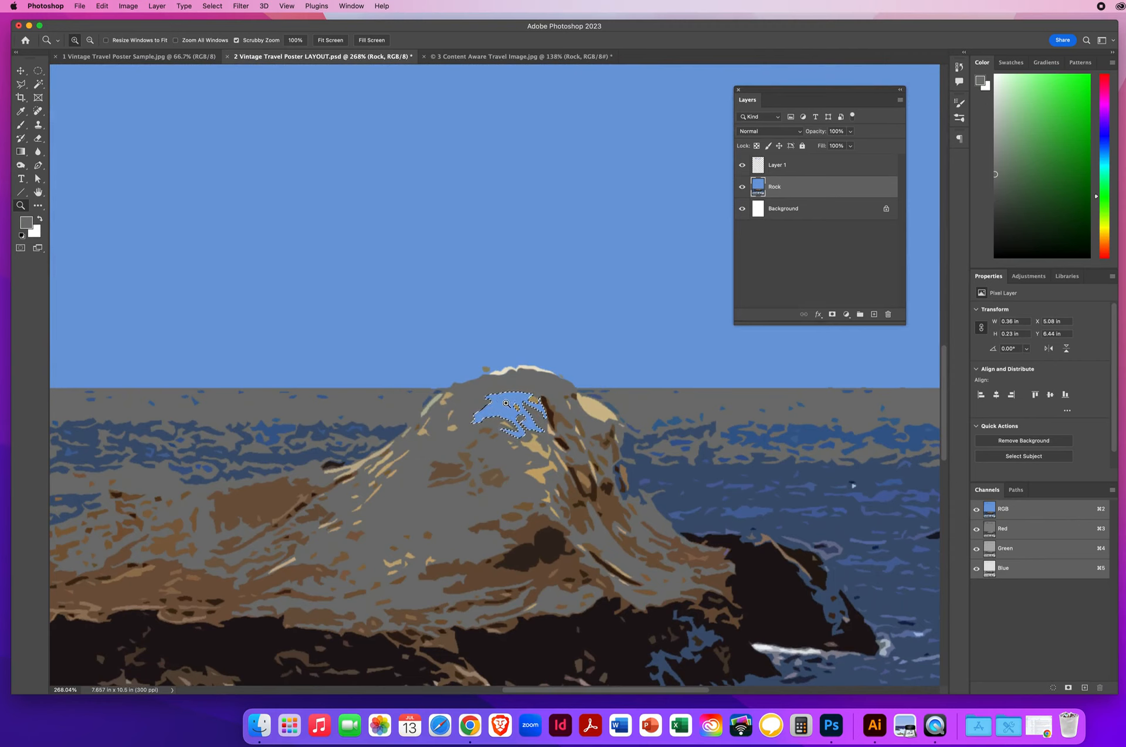
Step: Expand the patch selection by 1 pixel, brush over it, then deselect
{"action": "left_click", "coordinate": [213, 6]}
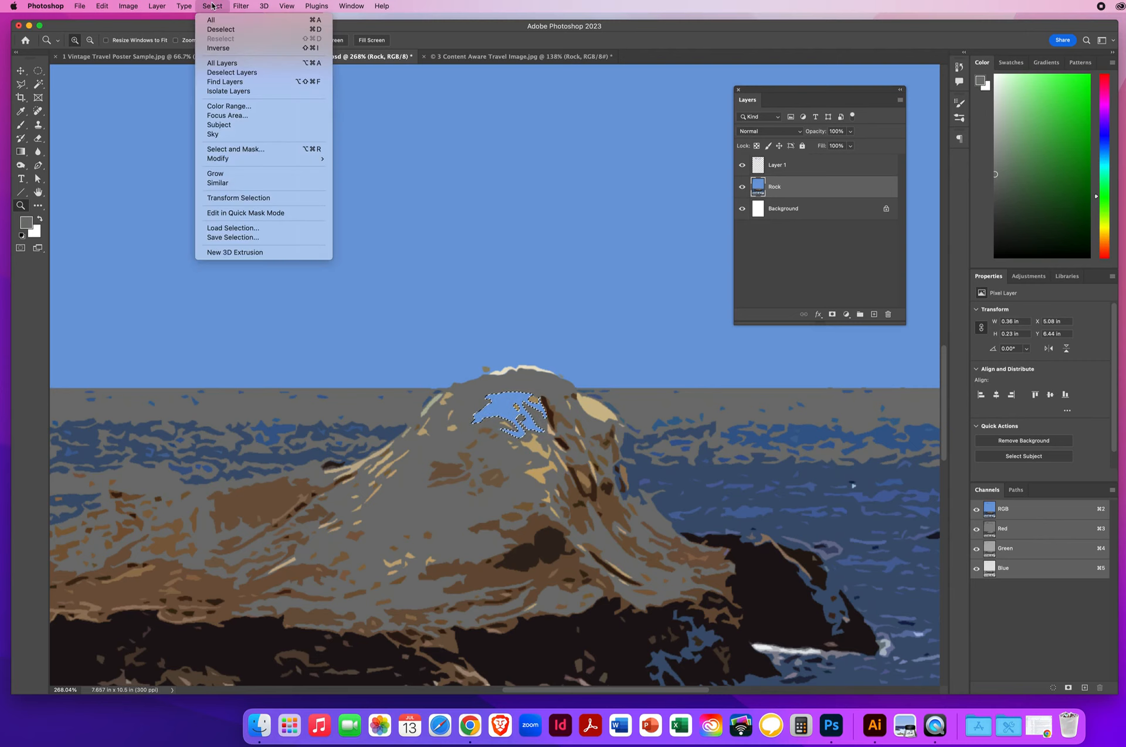
{"action": "mouse_move", "coordinate": [218, 161]}
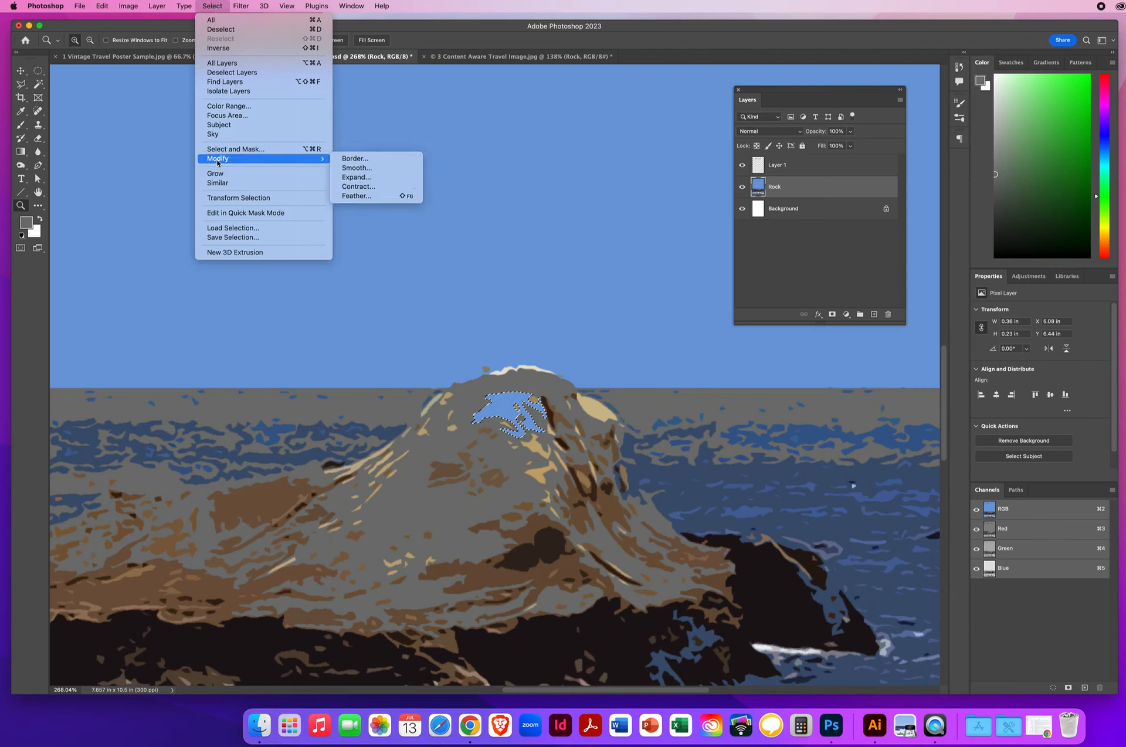
{"action": "left_click", "coordinate": [355, 177]}
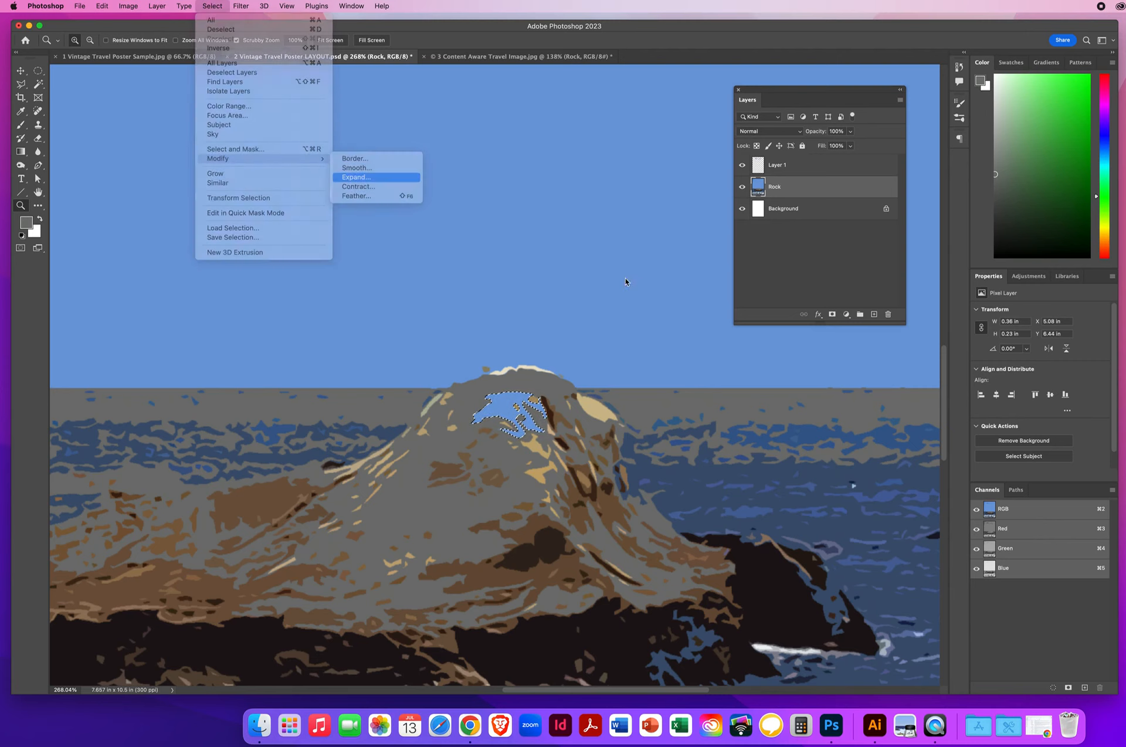
{"action": "left_click_drag", "start_coordinate": [542, 301], "coordinate": [588, 237]}
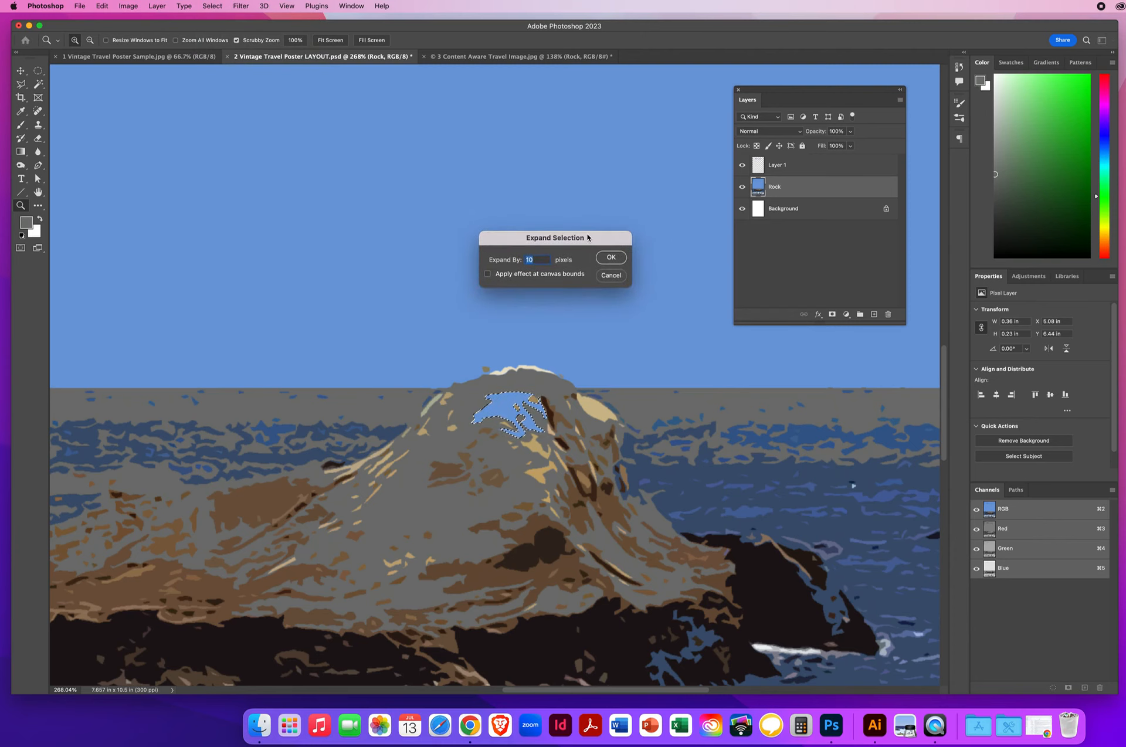
{"action": "type", "text": "1"}
{"action": "left_click", "coordinate": [608, 257]}
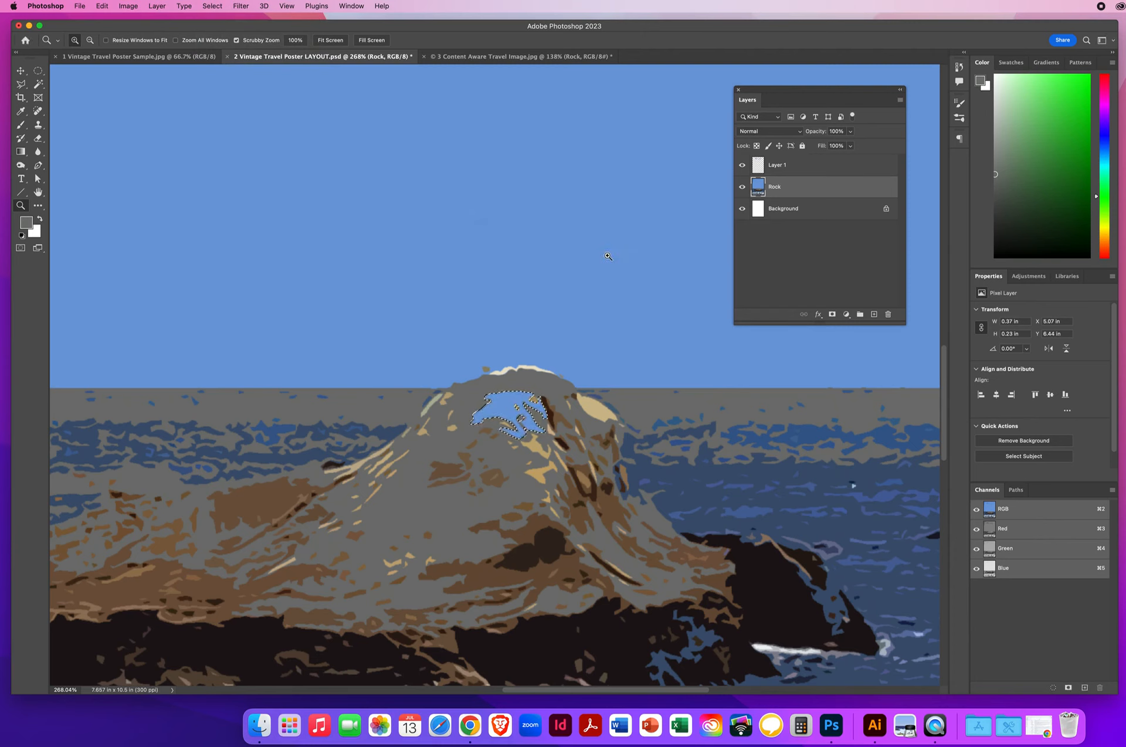
{"action": "left_click", "coordinate": [20, 124]}
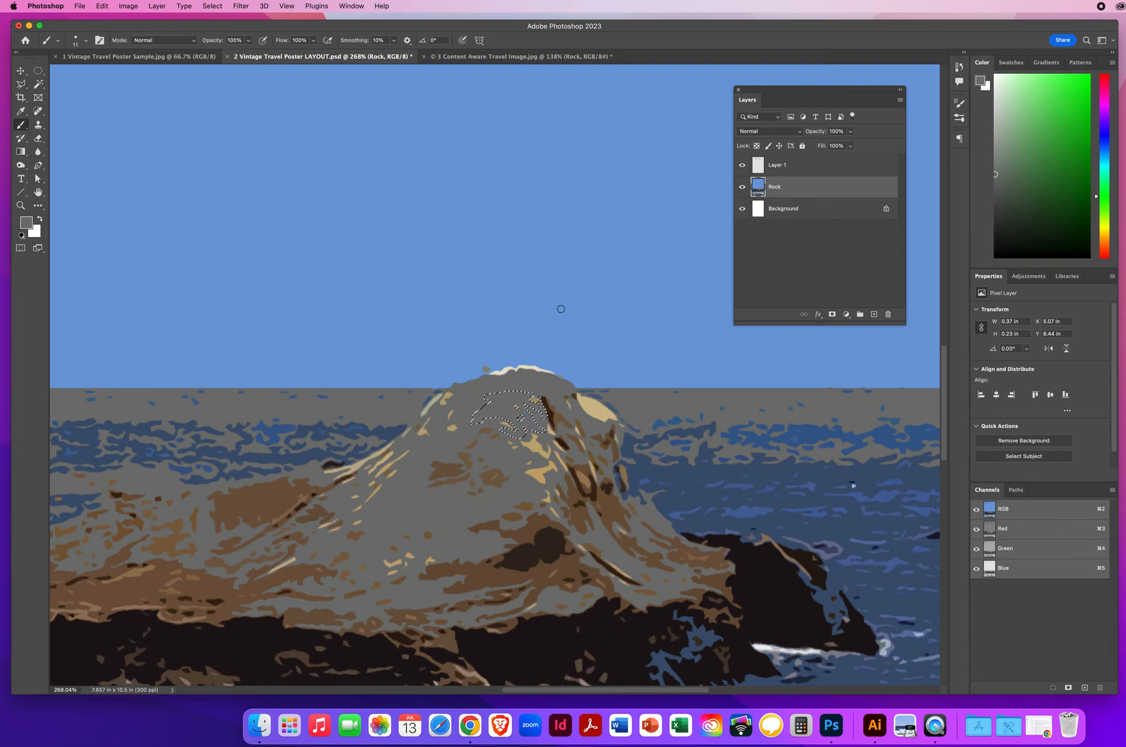
{"action": "key", "text": "super+d"}
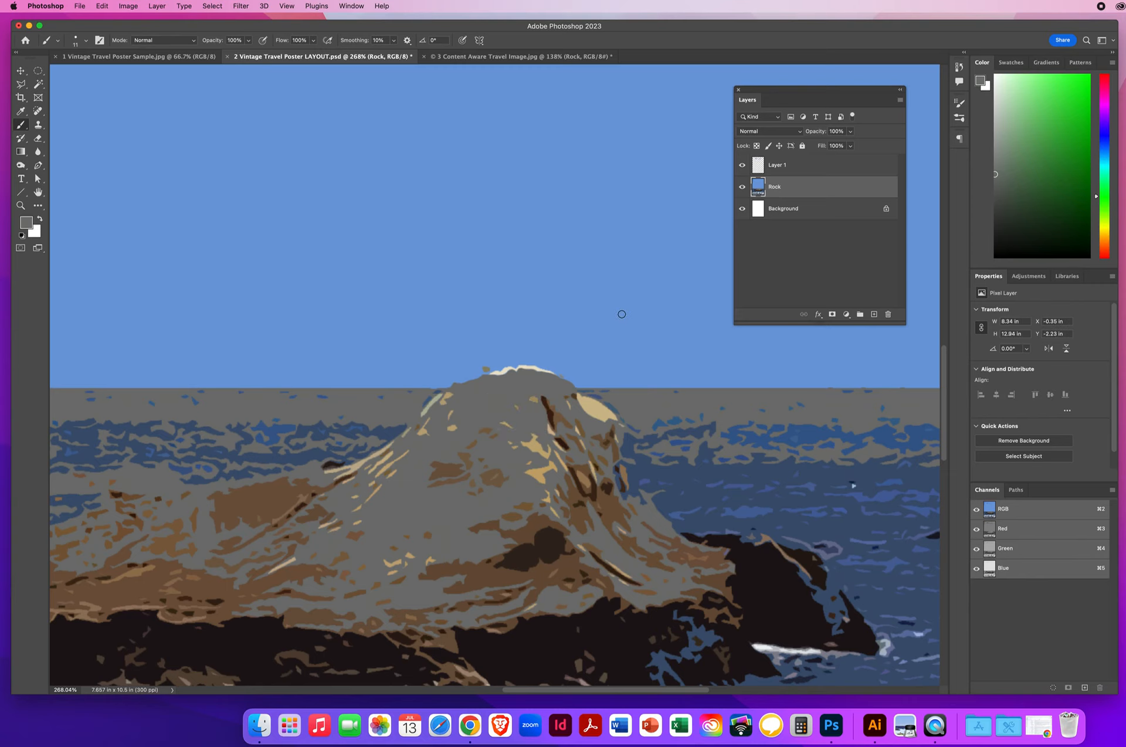
Step: Zoom back out and nudge the logo a few pixels lower on the poster
{"action": "left_click", "coordinate": [21, 207]}
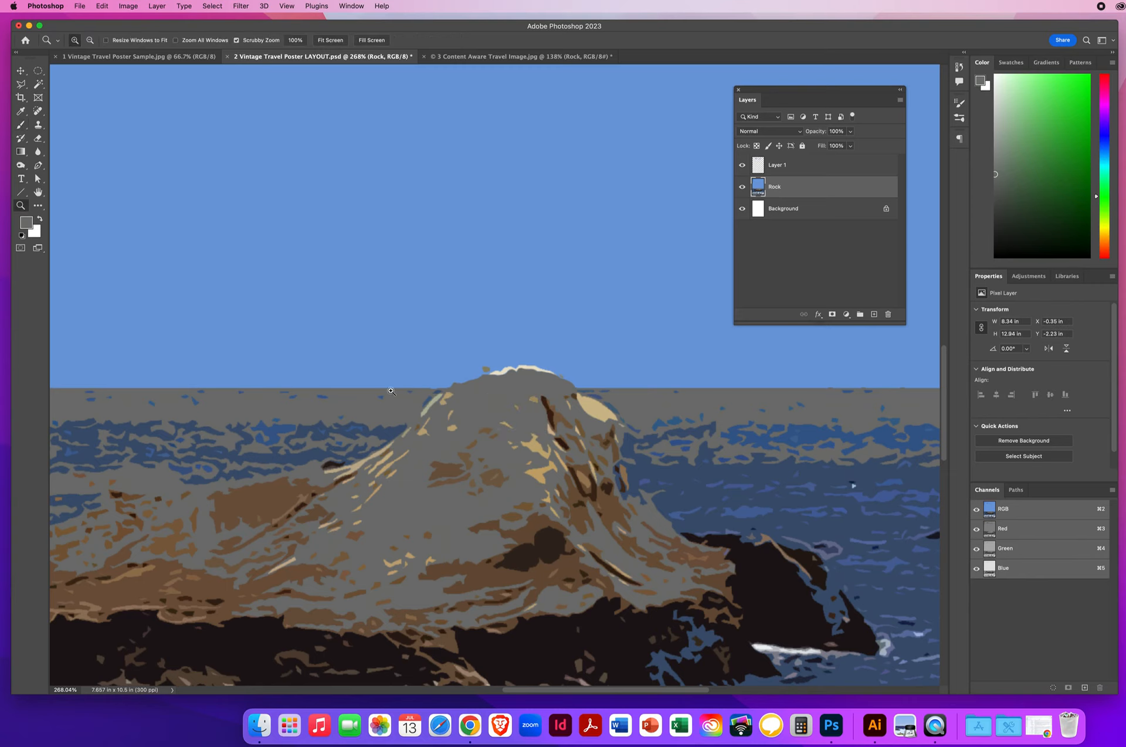
{"action": "left_click_drag", "start_coordinate": [513, 394], "coordinate": [467, 396]}
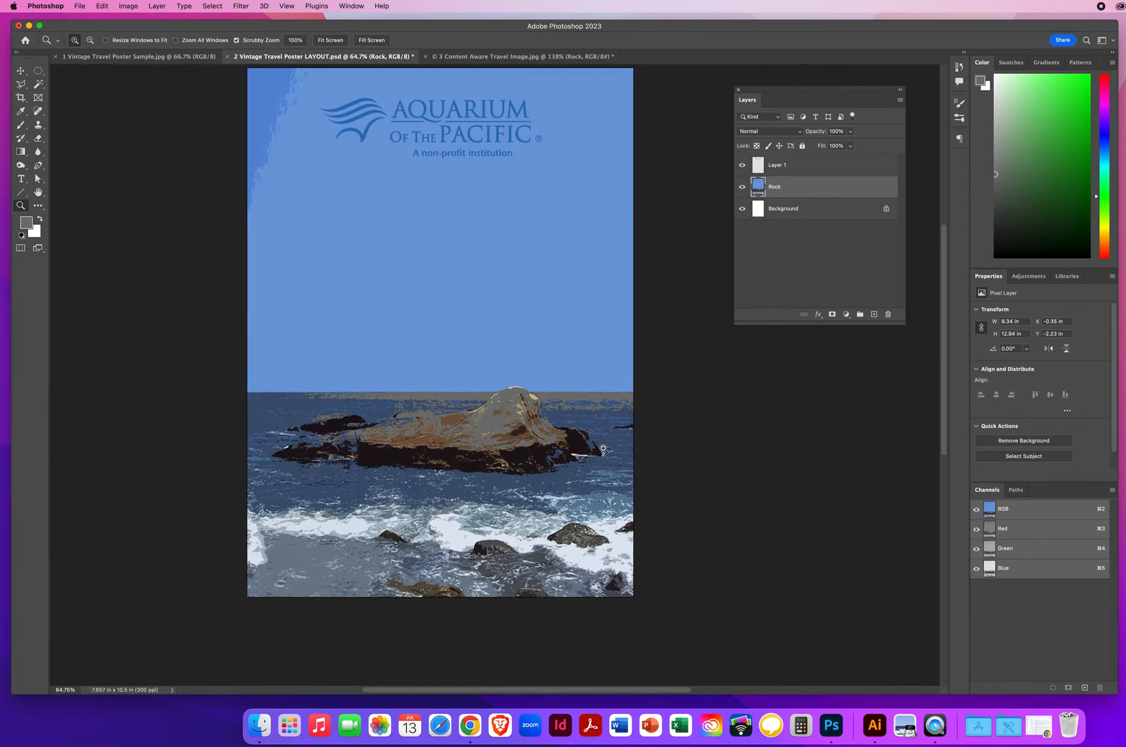
{"action": "scroll", "coordinate": [564, 399], "scroll_direction": "up", "scroll_amount": 2}
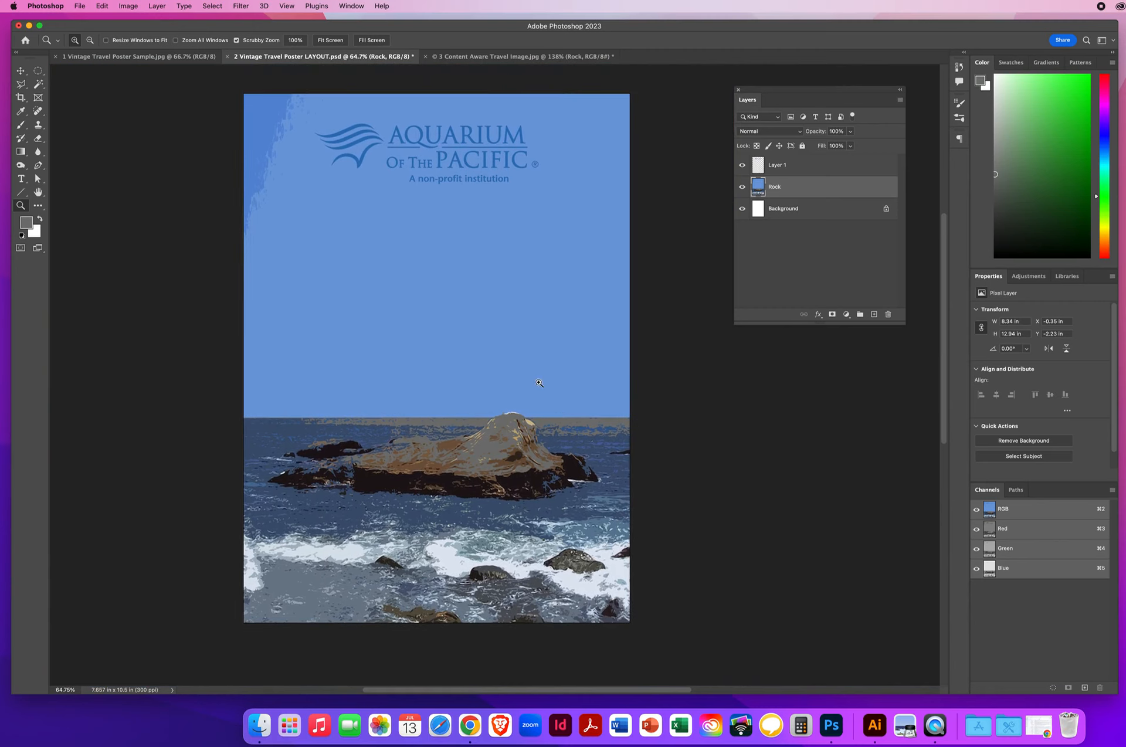
{"action": "left_click", "coordinate": [21, 71]}
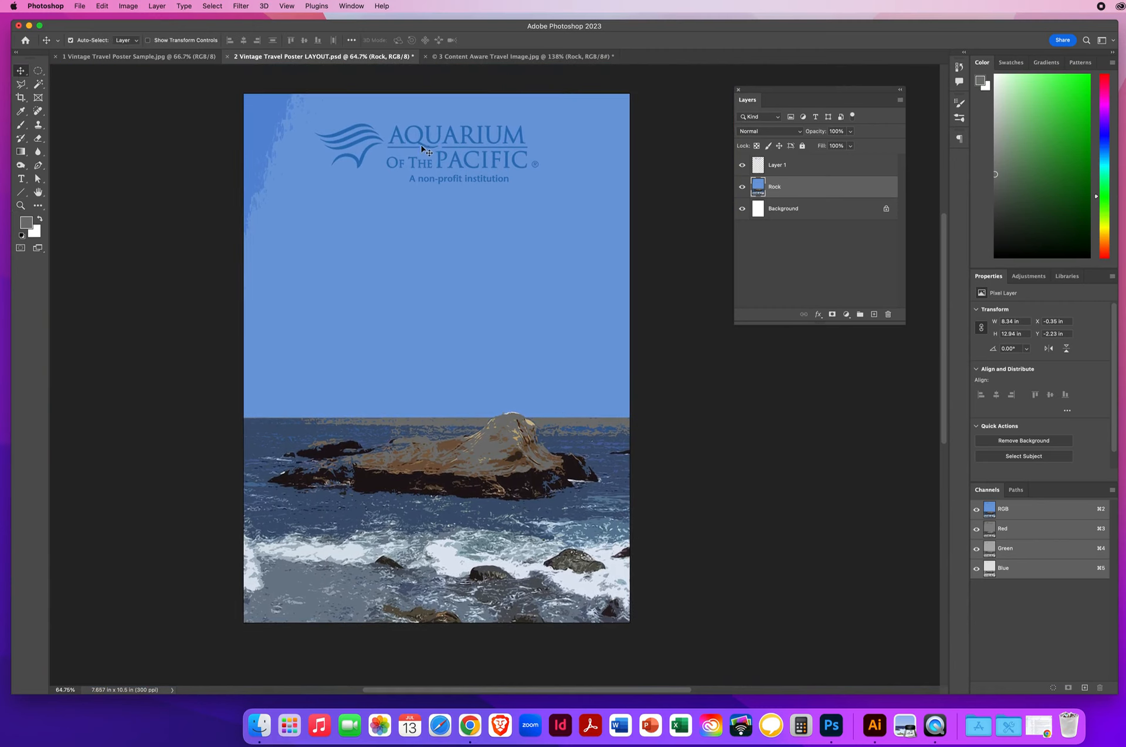
{"action": "left_click_drag", "start_coordinate": [419, 144], "coordinate": [420, 149]}
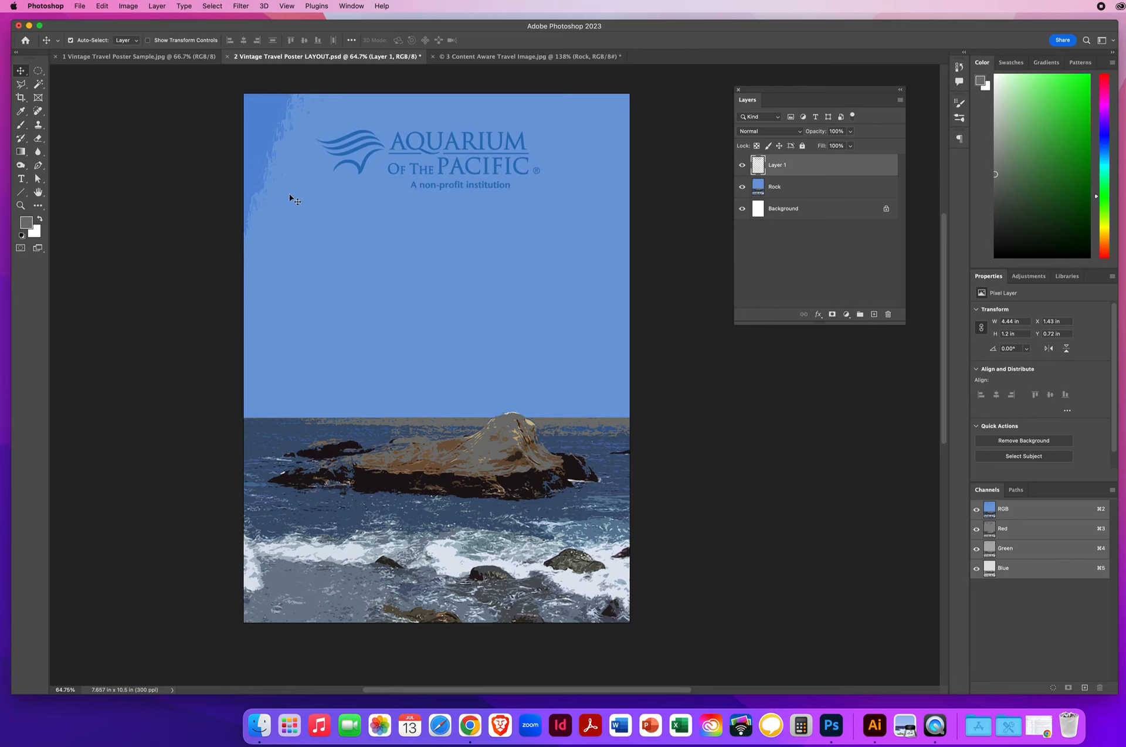
Step: Select the Rock layer and briefly hide then show the logo layer to check the sky
{"action": "left_click", "coordinate": [783, 191]}
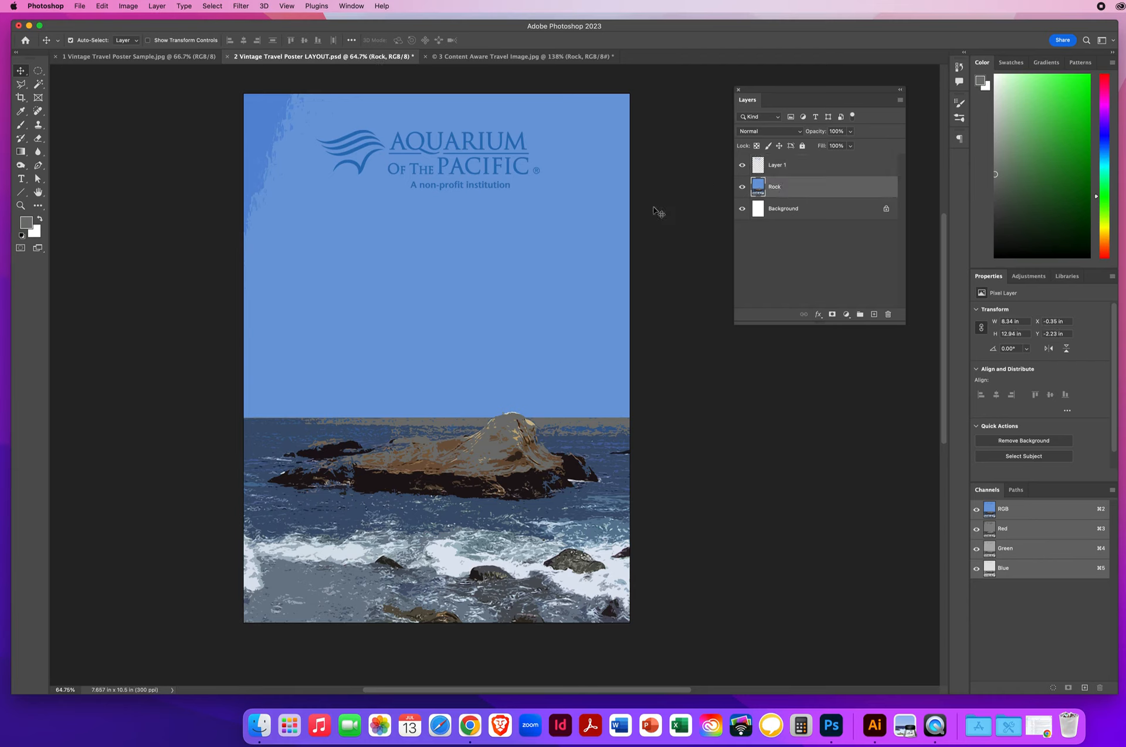
{"action": "left_click", "coordinate": [743, 165]}
{"action": "left_click", "coordinate": [743, 167]}
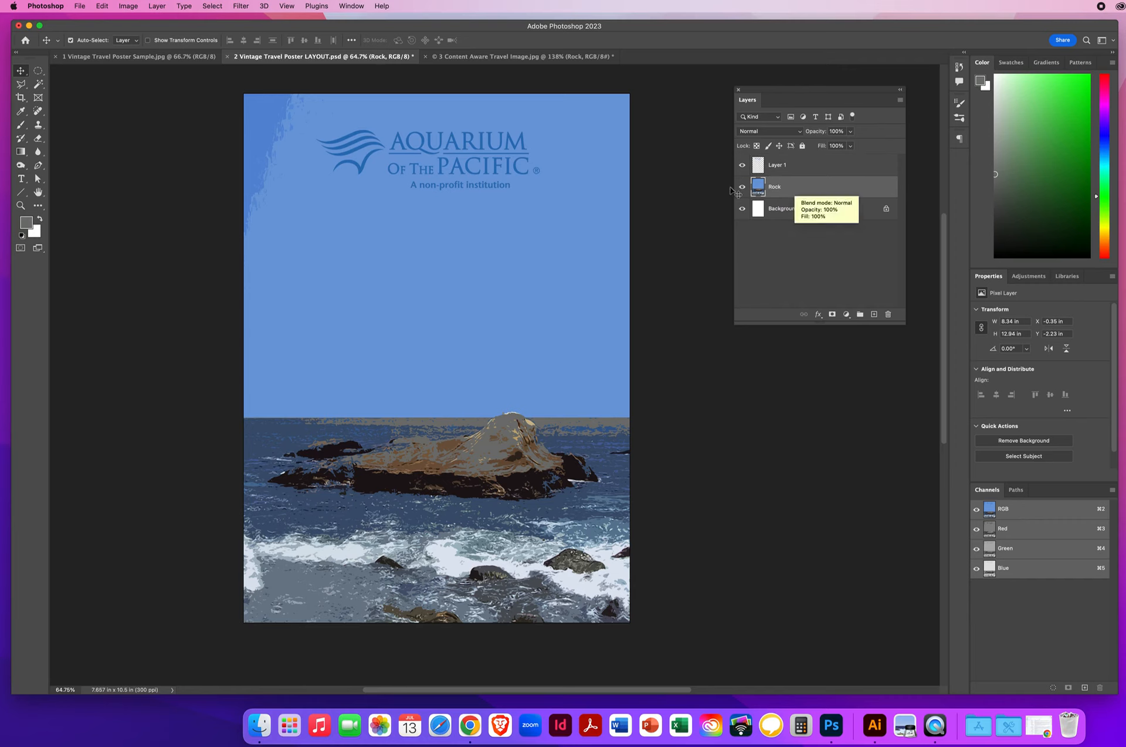
Step: Paint sampled sky blue over the dark upper-left streaks with a 175 px brush
{"action": "left_click", "coordinate": [20, 124]}
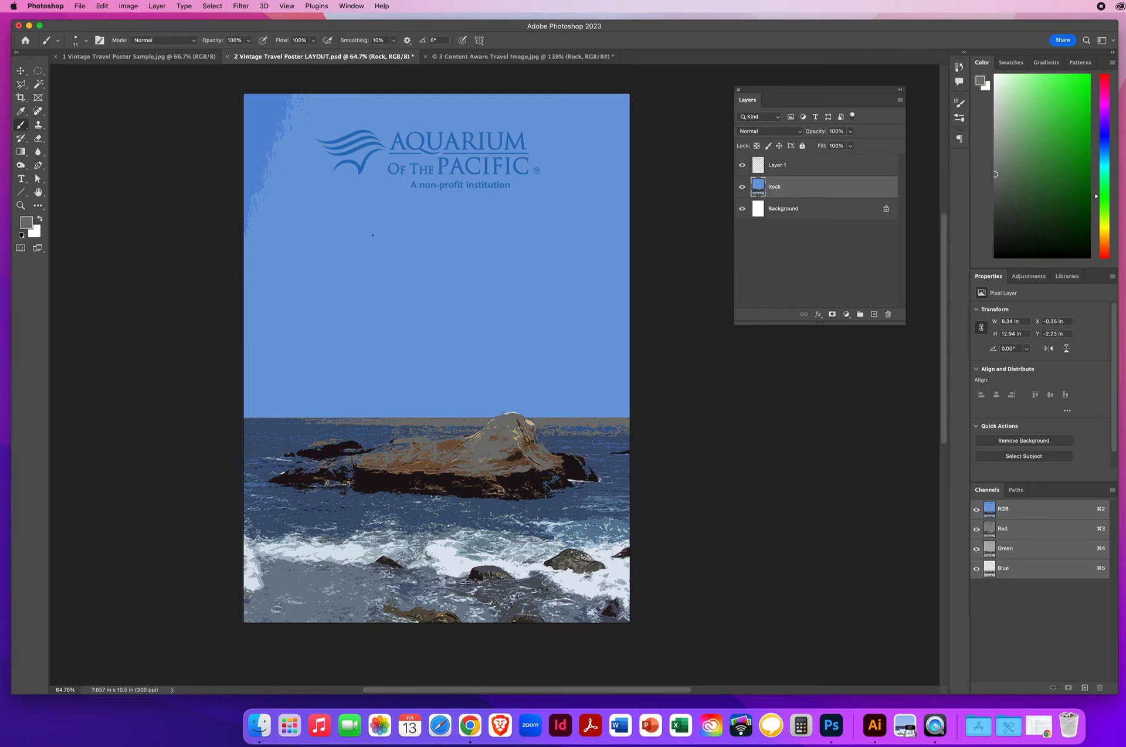
{"action": "left_click_drag", "start_coordinate": [356, 243], "coordinate": [382, 243]}
{"action": "left_click", "coordinate": [342, 235], "text": "alt"}
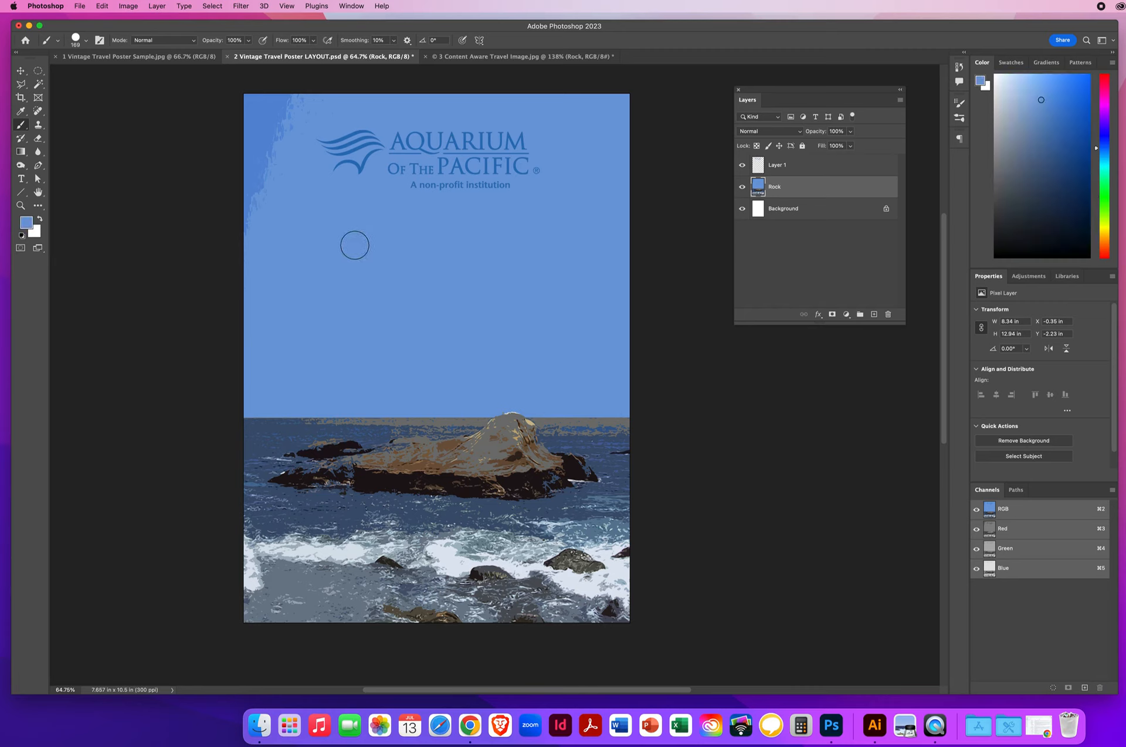
{"action": "mouse_move", "coordinate": [243, 264]}
{"action": "left_mouse_down"}
{"action": "mouse_move", "coordinate": [283, 258]}
{"action": "mouse_move", "coordinate": [289, 234]}
{"action": "mouse_move", "coordinate": [196, 209]}
{"action": "mouse_move", "coordinate": [243, 181]}
{"action": "mouse_move", "coordinate": [305, 168]}
{"action": "mouse_move", "coordinate": [278, 152]}
{"action": "mouse_move", "coordinate": [297, 144]}
{"action": "mouse_move", "coordinate": [278, 124]}
{"action": "mouse_move", "coordinate": [358, 107]}
{"action": "mouse_move", "coordinate": [252, 95]}
{"action": "left_mouse_up"}
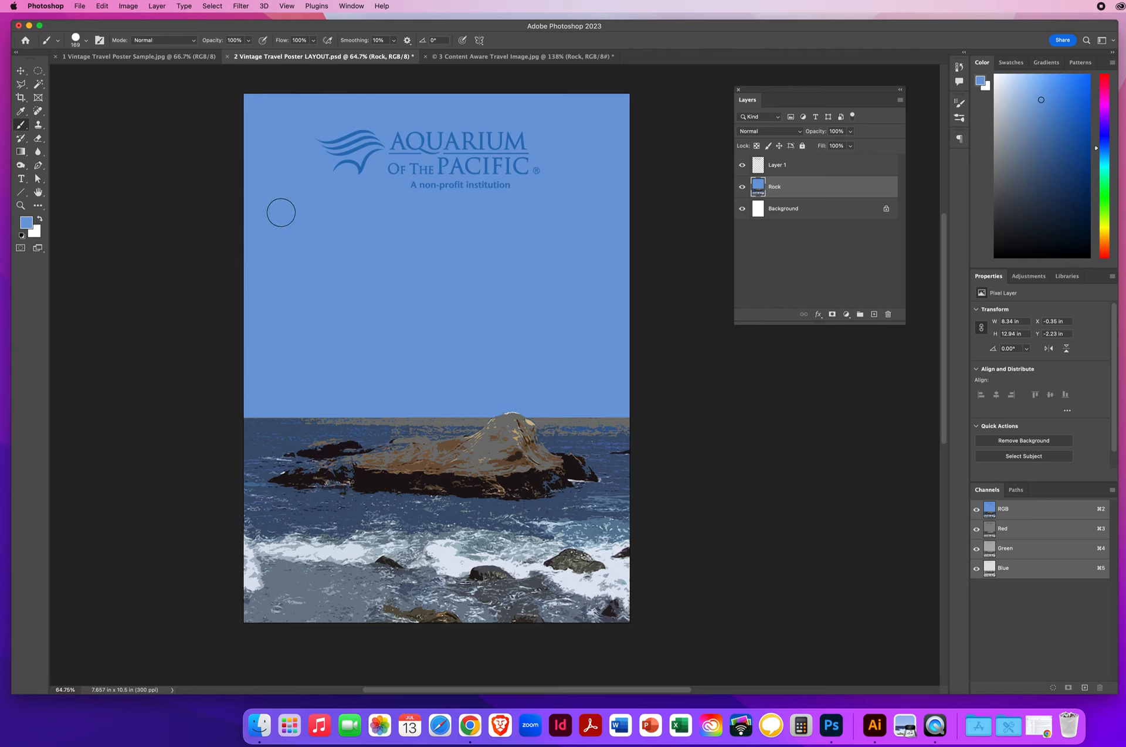
{"action": "left_click", "coordinate": [38, 84]}
Step: Select the sky with the Magic Wand, reset colours, and pick a blue foreground
{"action": "left_click", "coordinate": [456, 294]}
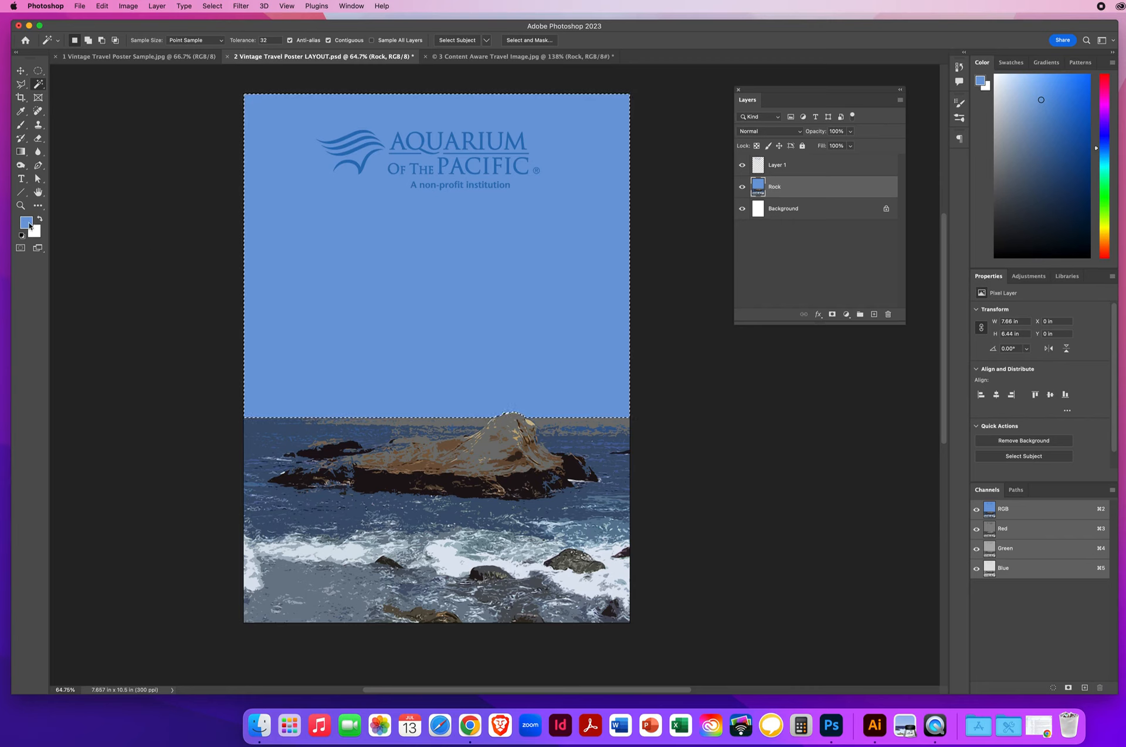
{"action": "key", "text": "d"}
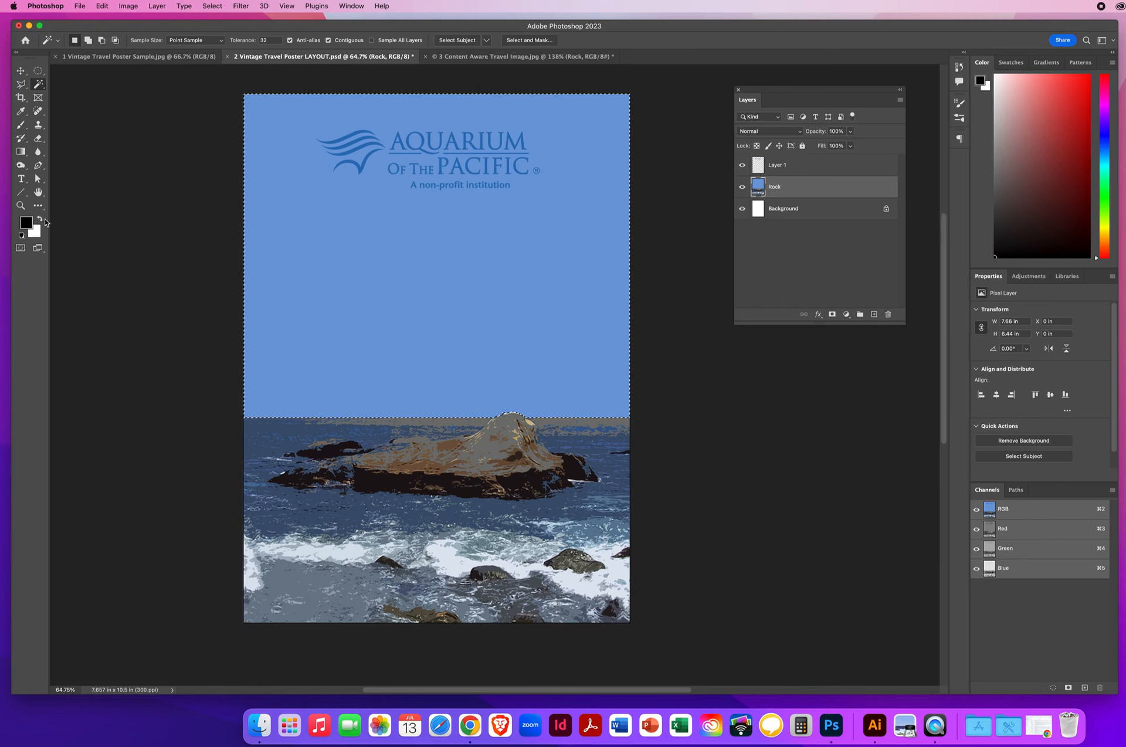
{"action": "left_click", "coordinate": [26, 223]}
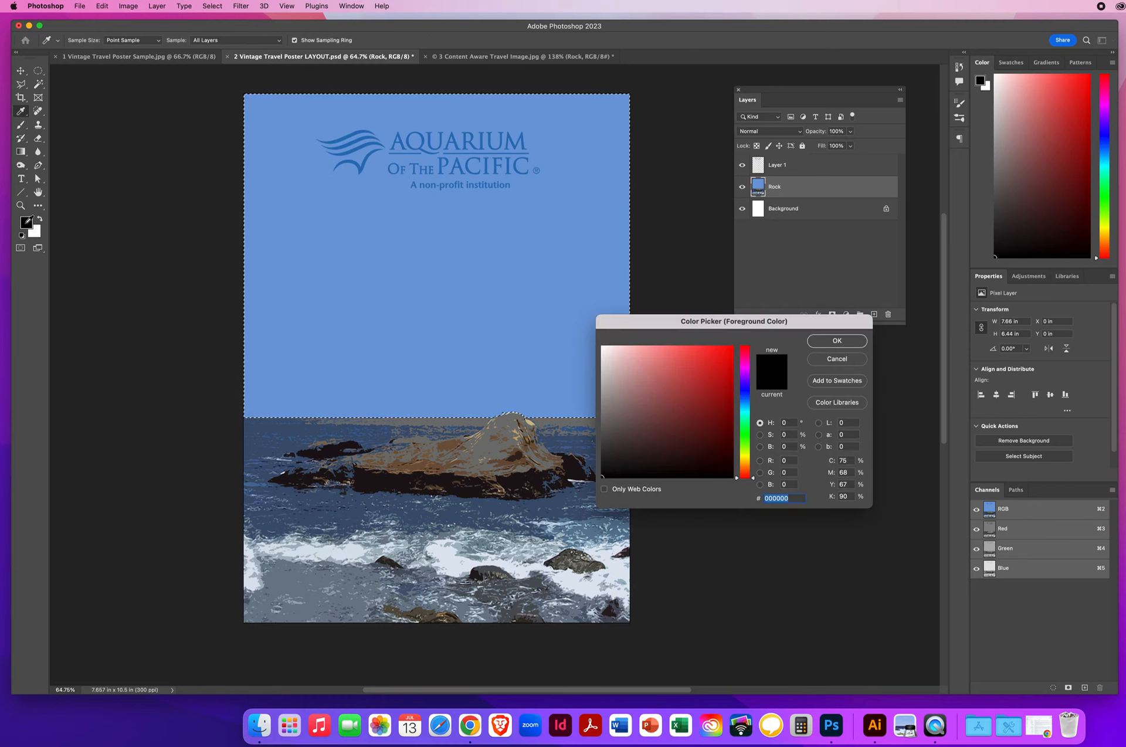
{"action": "left_click", "coordinate": [746, 396]}
{"action": "mouse_move", "coordinate": [745, 397]}
{"action": "left_mouse_down"}
{"action": "mouse_move", "coordinate": [730, 352]}
{"action": "mouse_move", "coordinate": [728, 372]}
{"action": "left_mouse_up"}
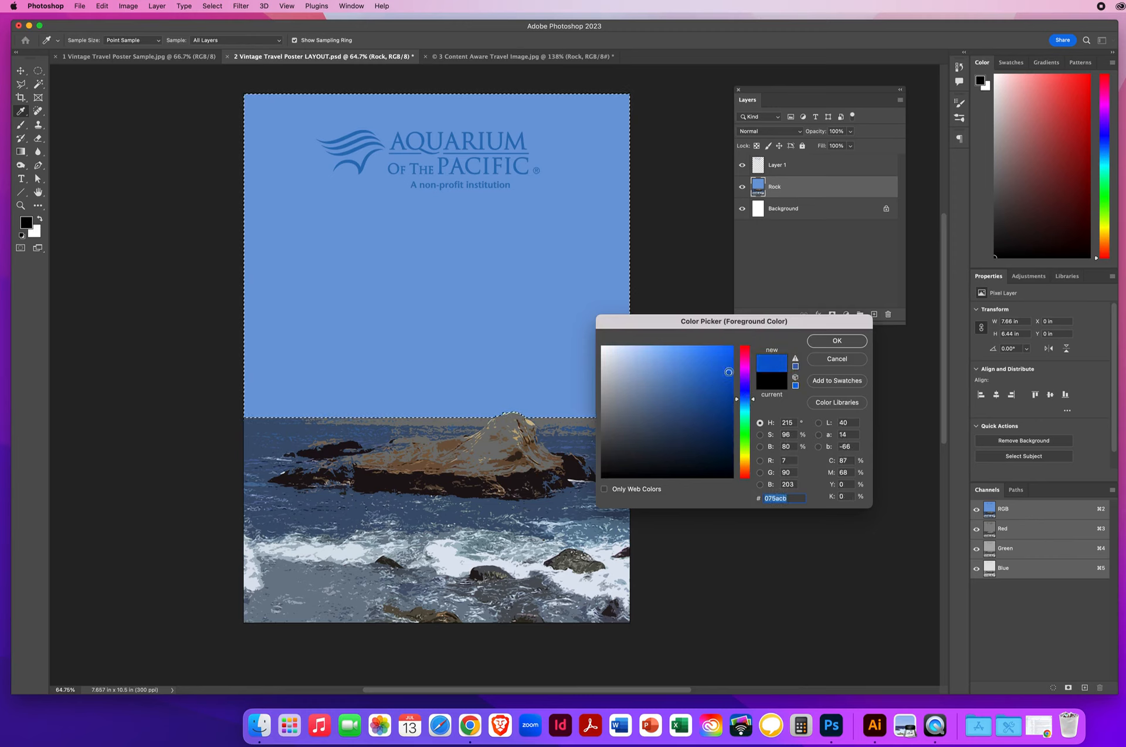
{"action": "left_click", "coordinate": [837, 342]}
{"action": "key", "text": "w"}
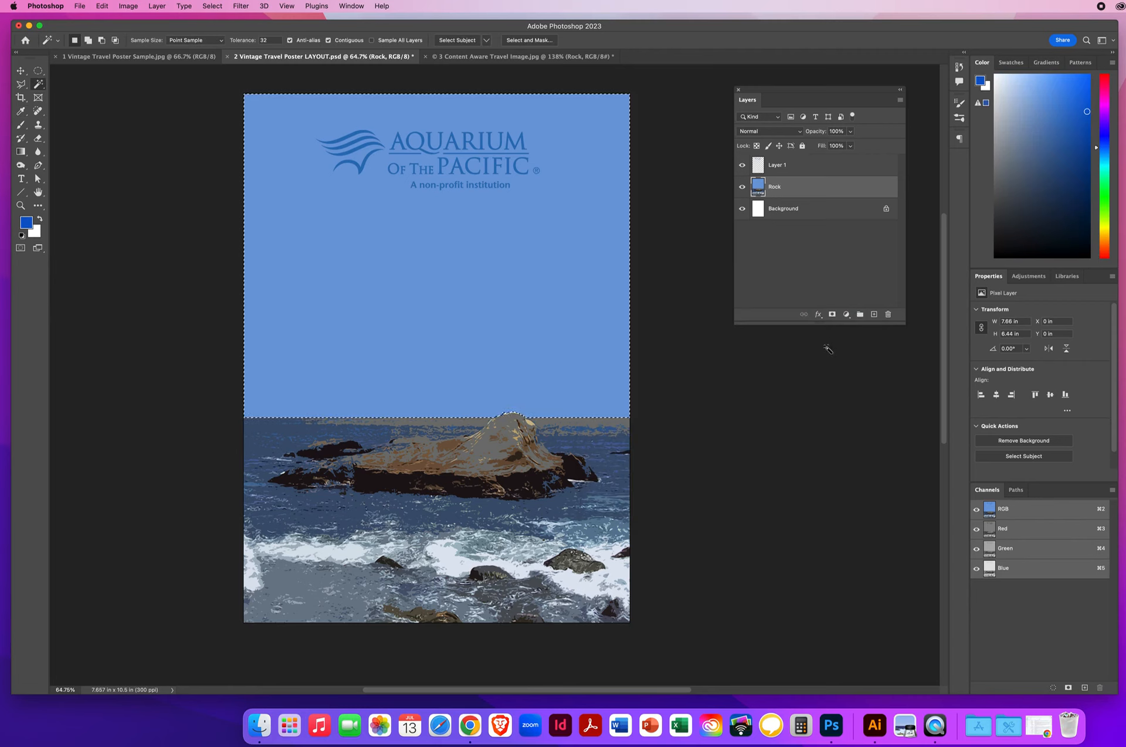
Step: Set the background to sampled sky blue 709edb and deepen the foreground to 0145a2
{"action": "left_click", "coordinate": [35, 234]}
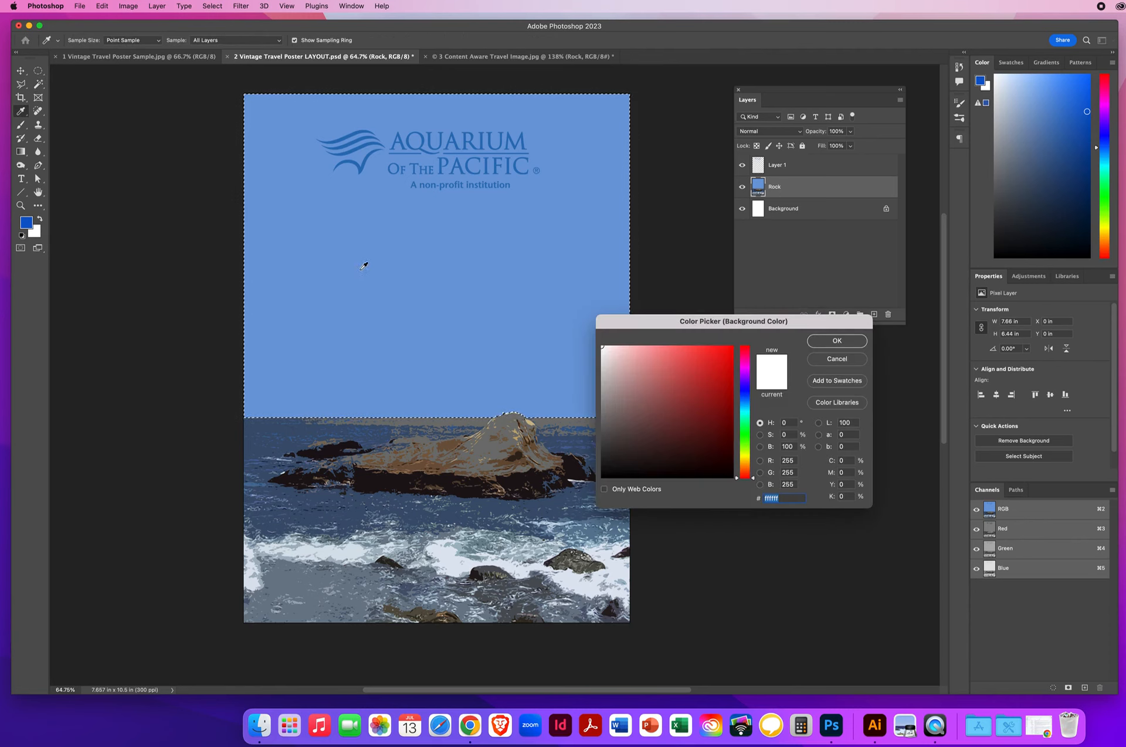
{"action": "left_click", "coordinate": [388, 290]}
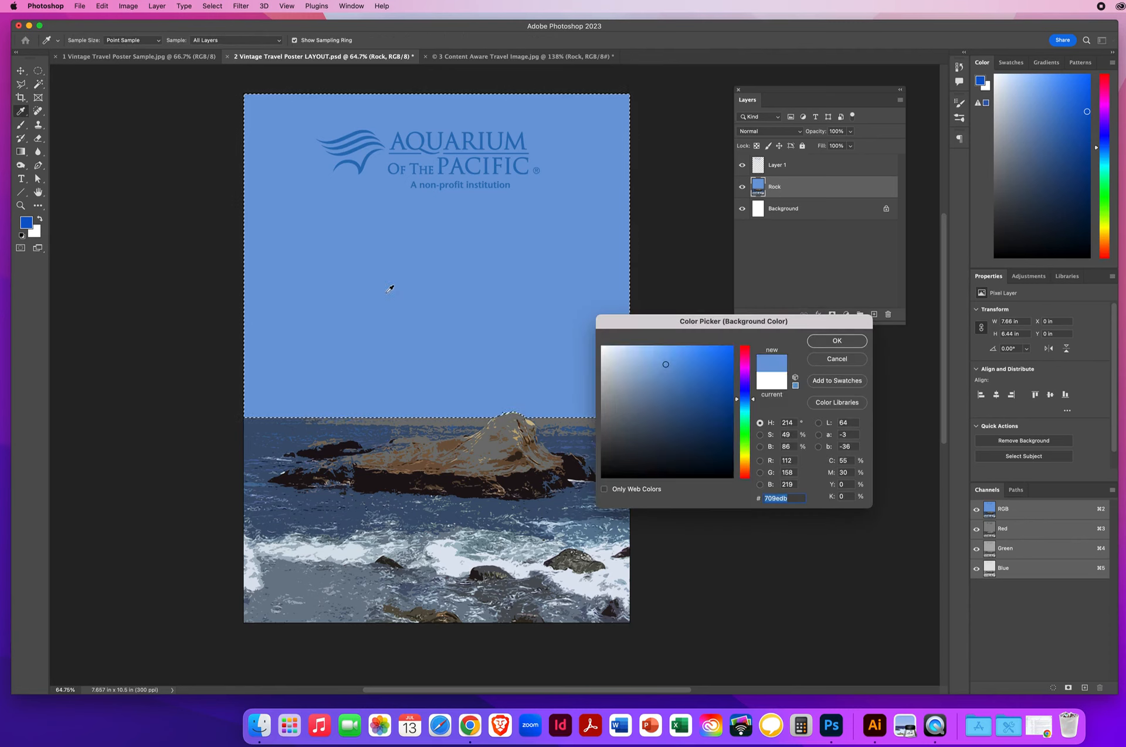
{"action": "left_click", "coordinate": [835, 341]}
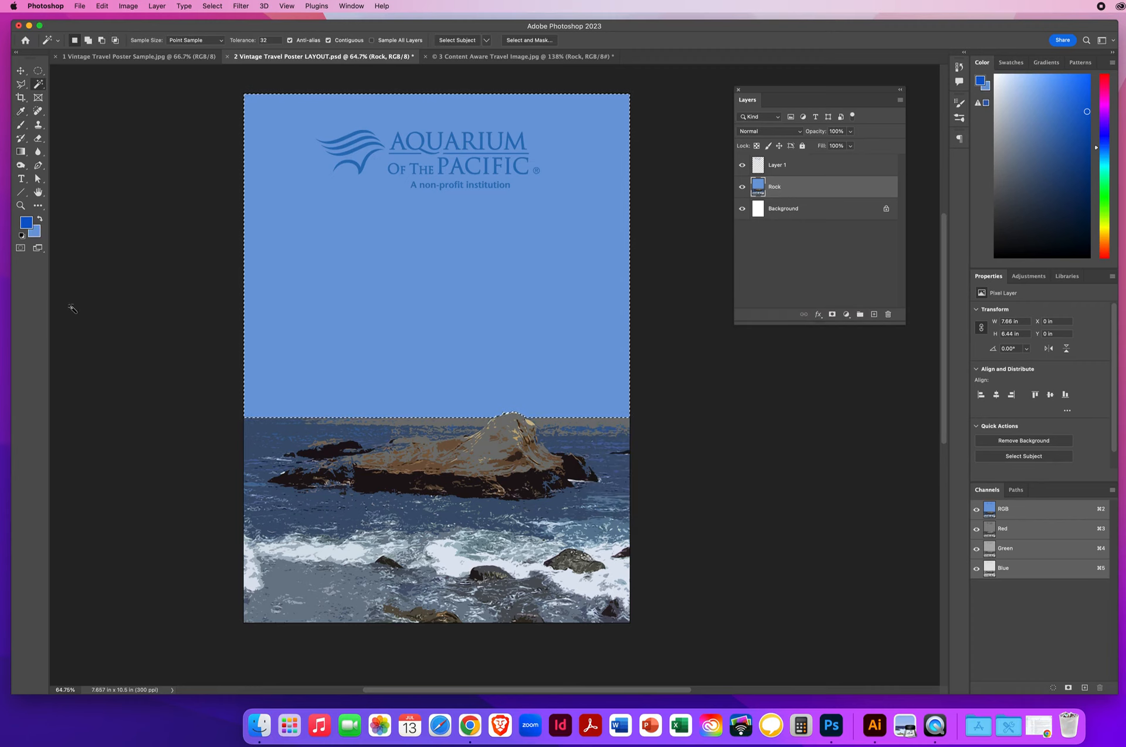
{"action": "left_click", "coordinate": [26, 222]}
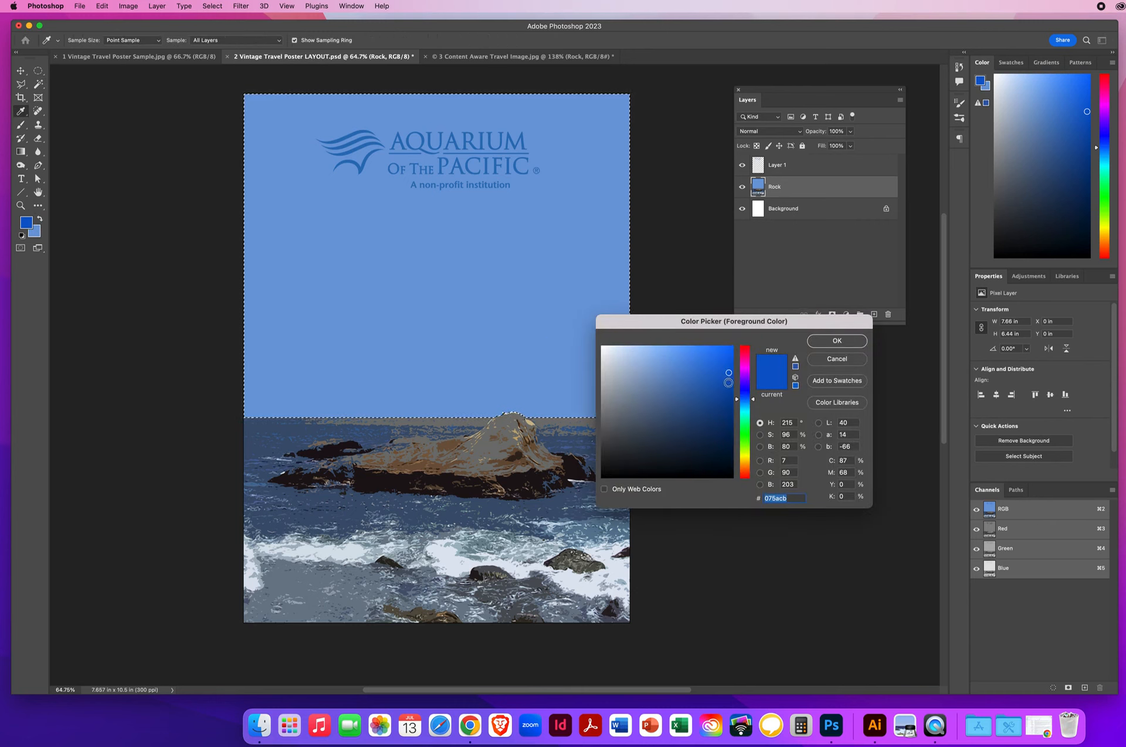
{"action": "left_click_drag", "start_coordinate": [728, 382], "coordinate": [731, 394]}
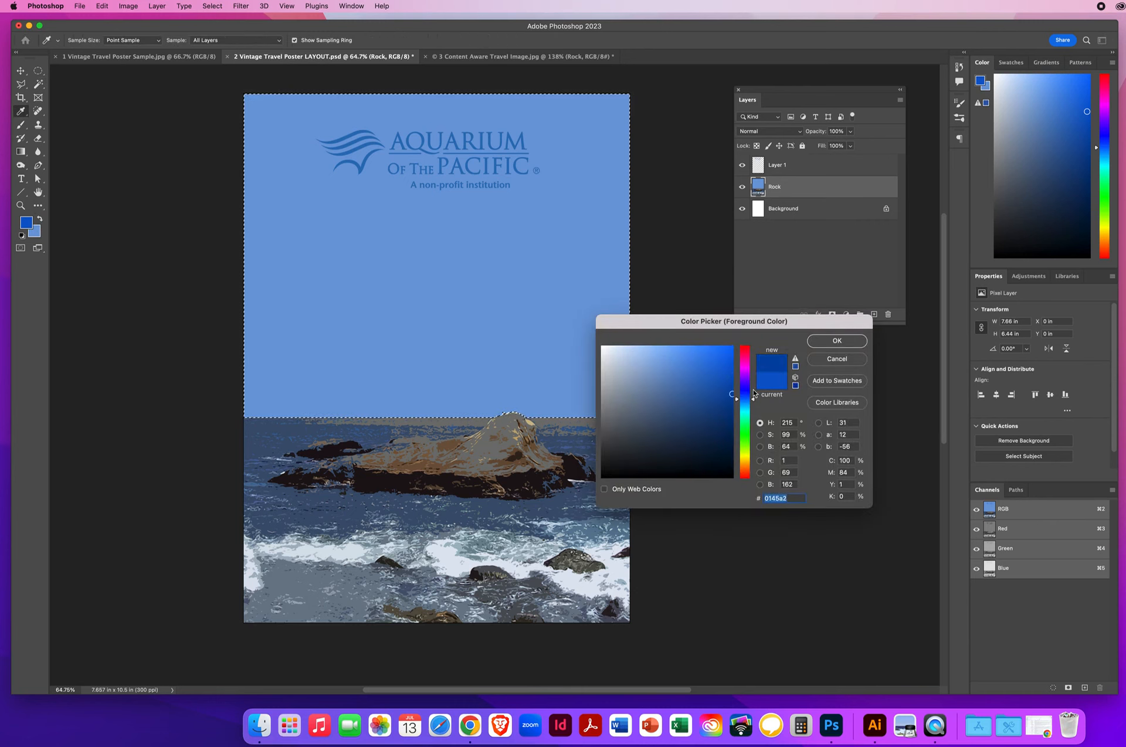
{"action": "left_click", "coordinate": [836, 342]}
{"action": "key", "text": "w"}
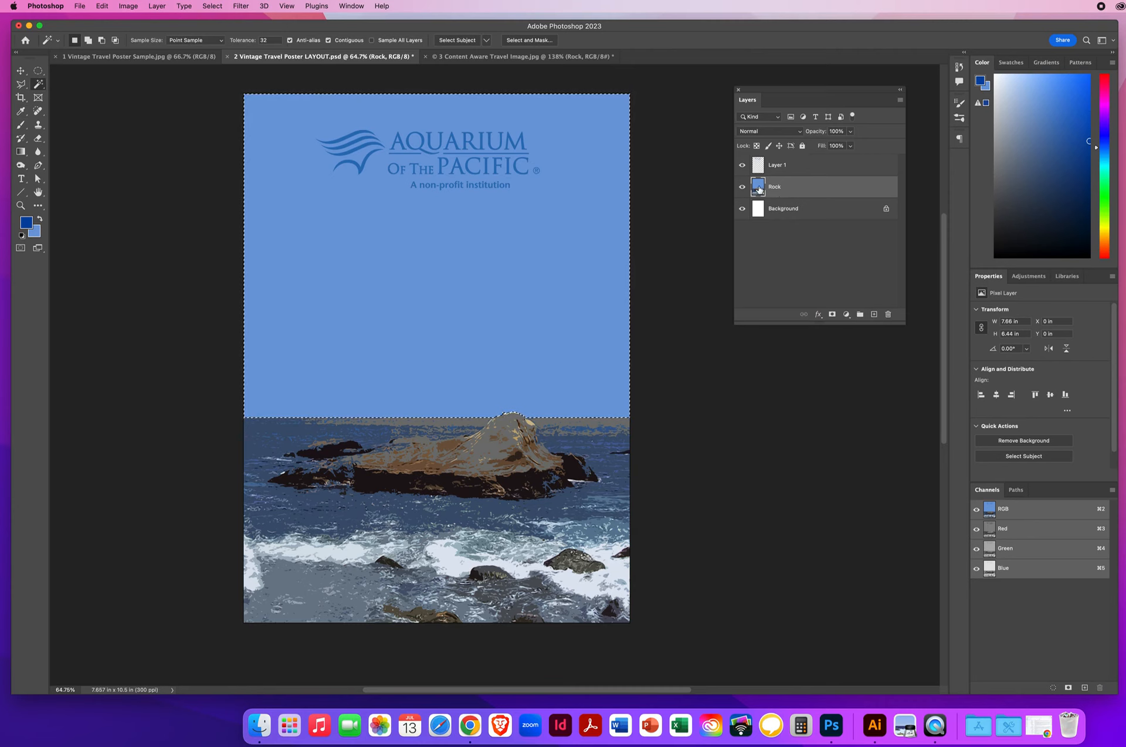
Step: Add a new empty layer above Rock and rename it NEW SKY
{"action": "left_click", "coordinate": [874, 315]}
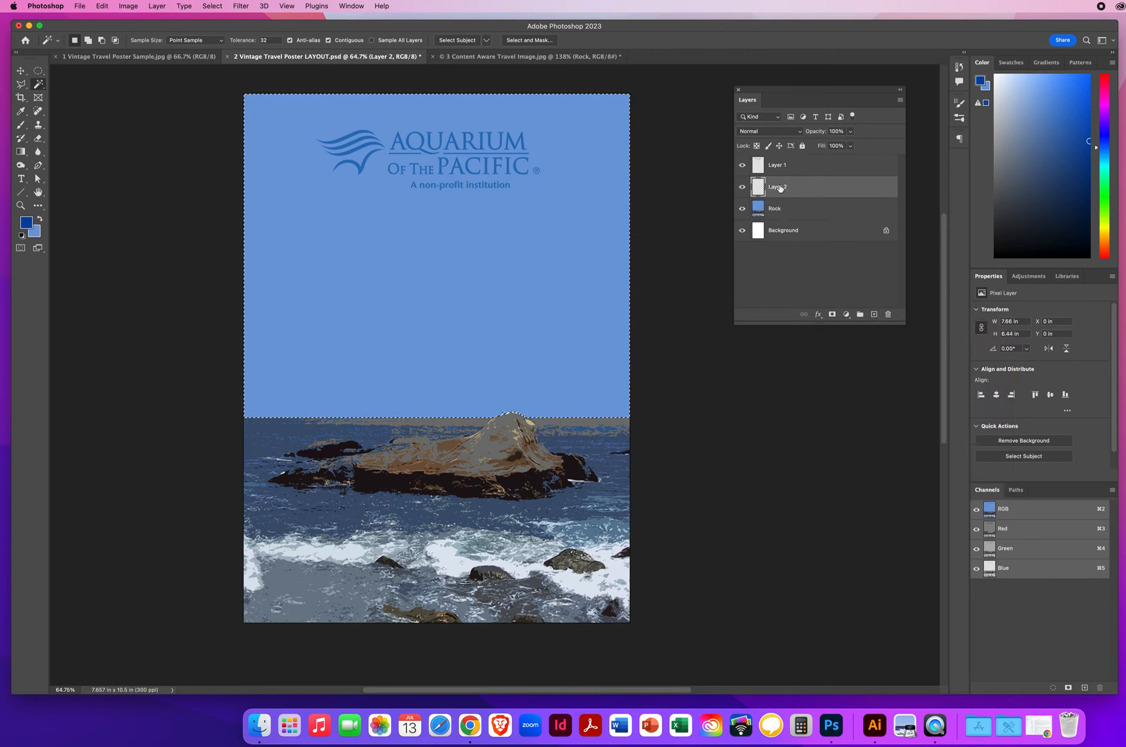
{"action": "double_click", "coordinate": [780, 188]}
{"action": "type", "text": "NEW SKY"}
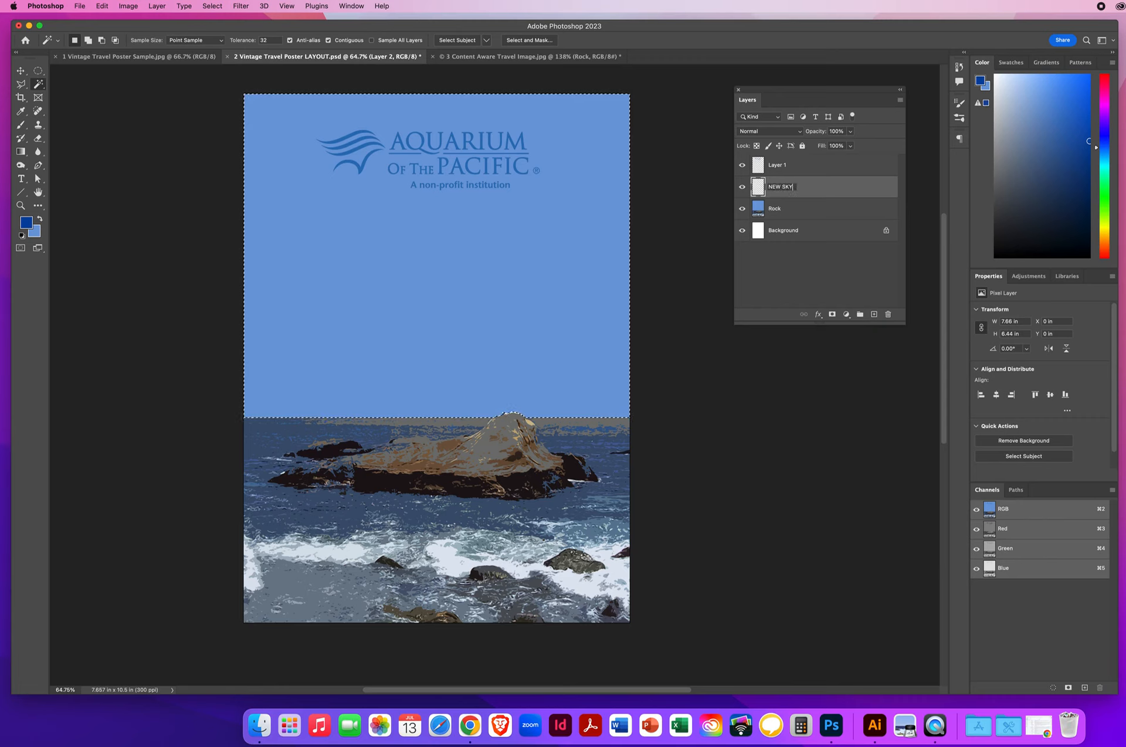
{"action": "key", "text": "Return"}
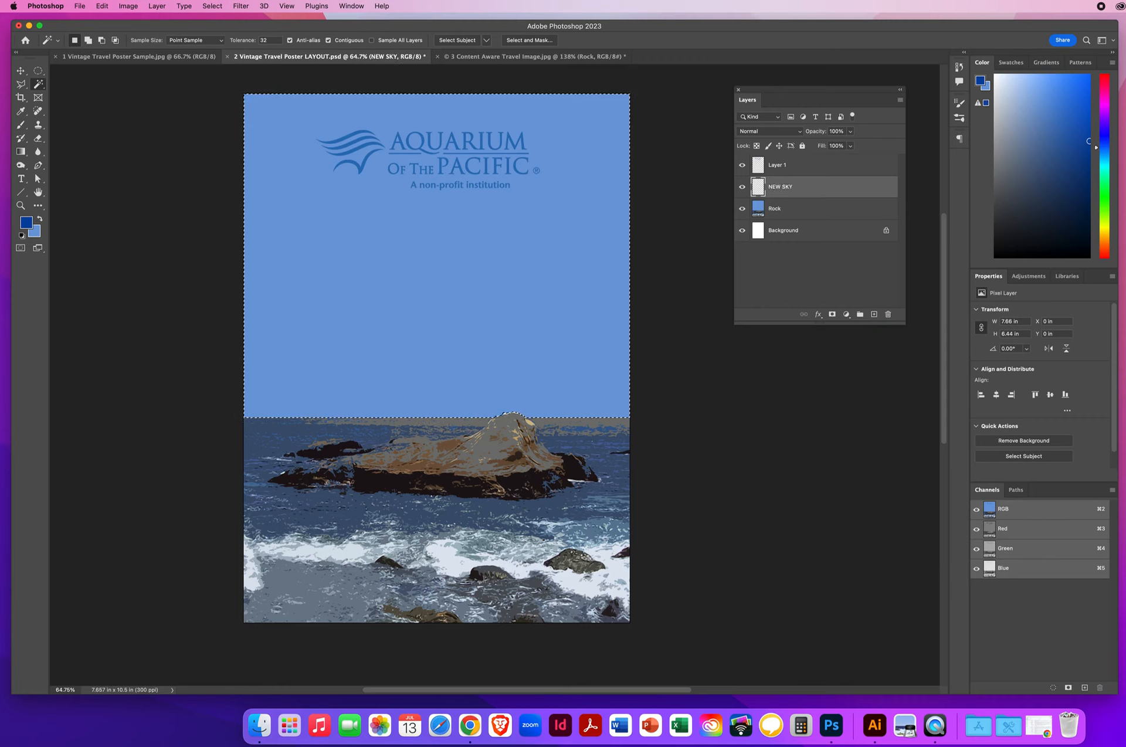
{"action": "left_click", "coordinate": [22, 152]}
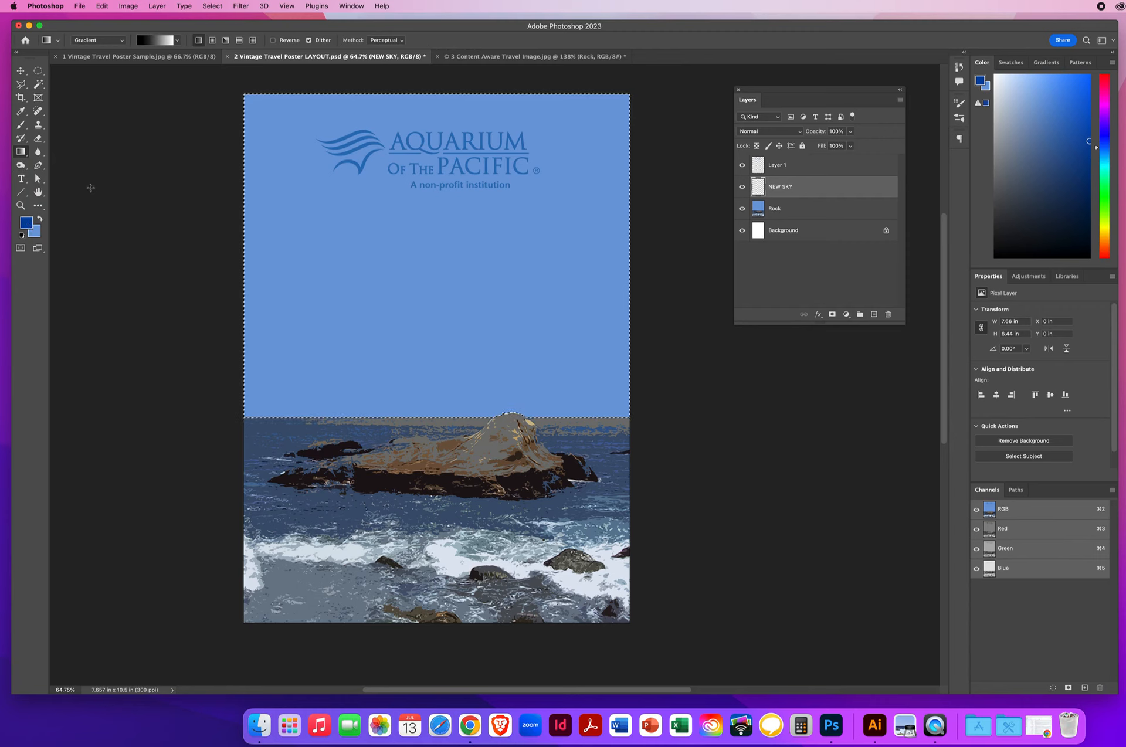
Step: Fill the sky with the Basics foreground-to-background gradient, top down, ending just above the horizon
{"action": "left_click", "coordinate": [179, 41]}
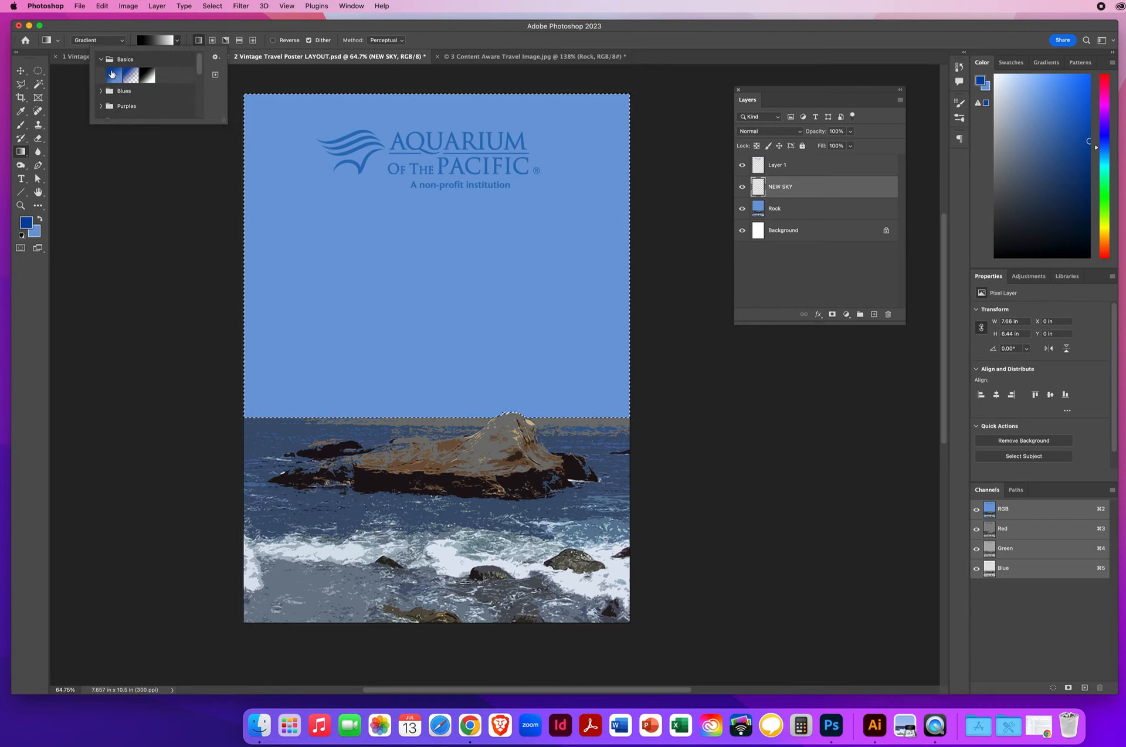
{"action": "left_click", "coordinate": [114, 75]}
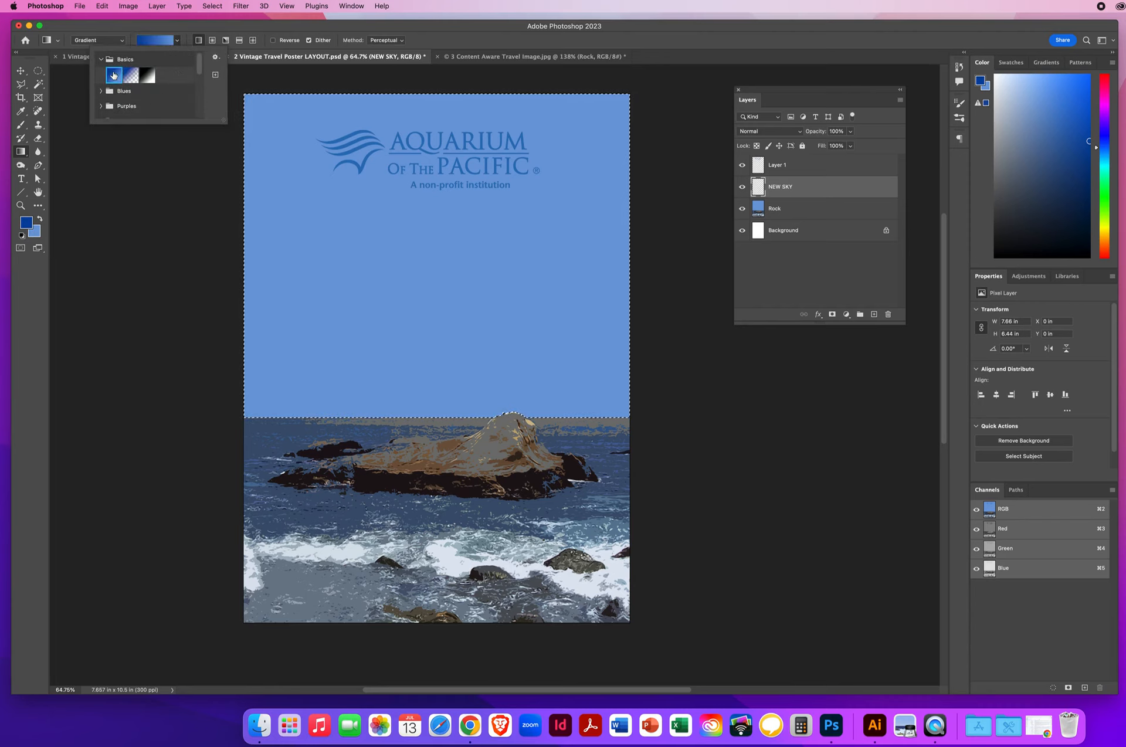
{"action": "left_click", "coordinate": [106, 227]}
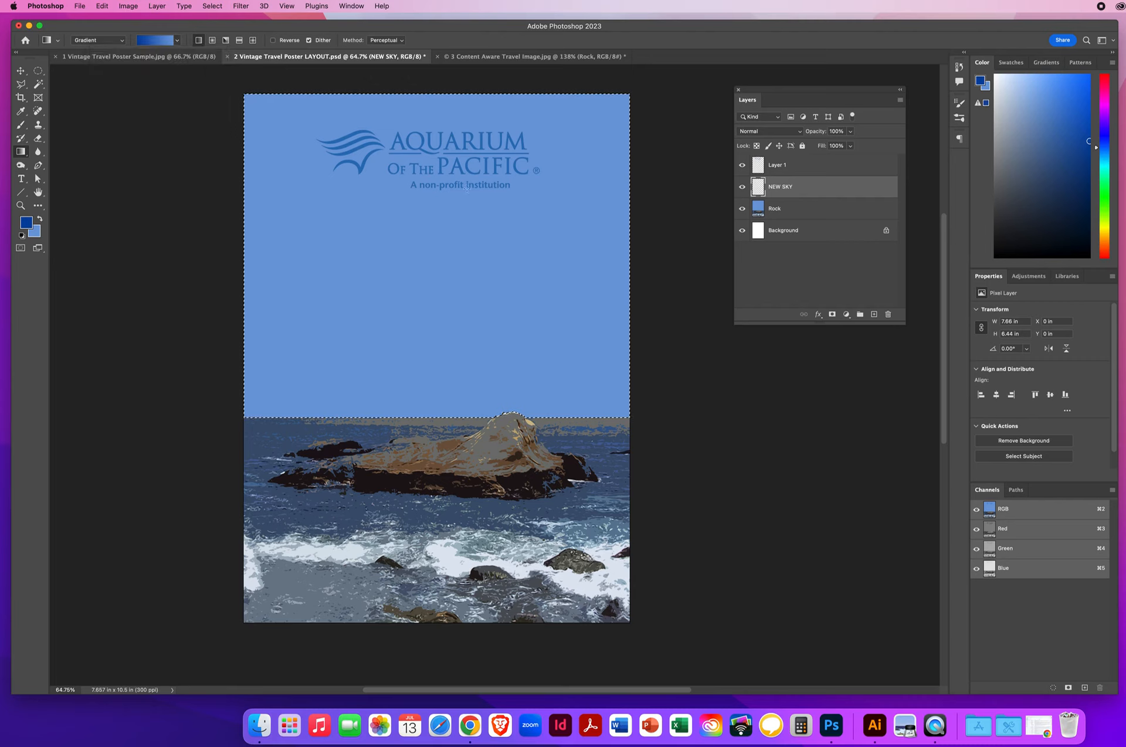
{"action": "left_click_drag", "start_coordinate": [439, 113], "coordinate": [440, 412]}
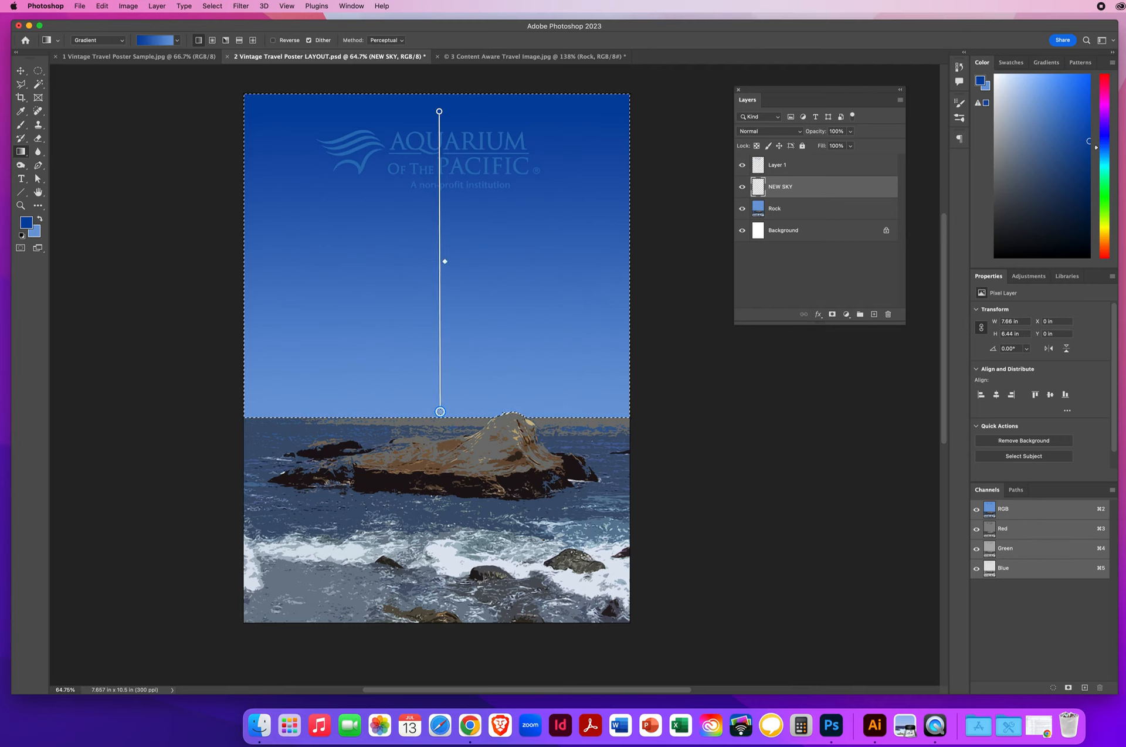
{"action": "left_click_drag", "start_coordinate": [440, 412], "coordinate": [440, 379]}
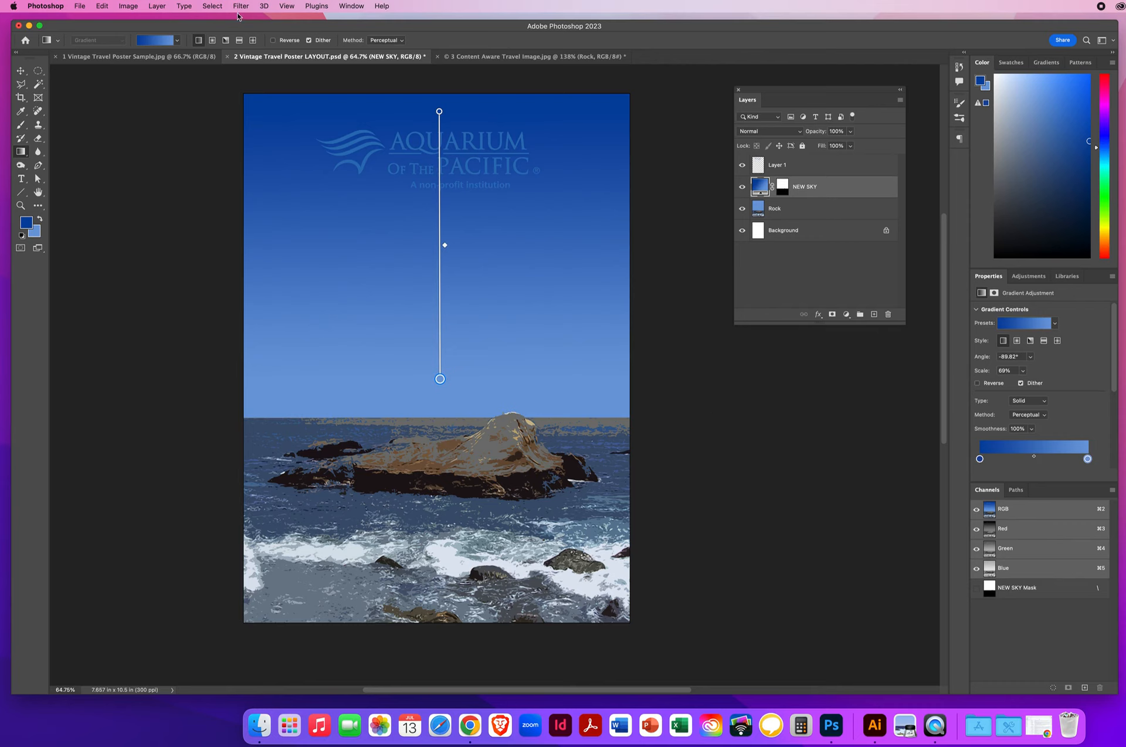
{"action": "left_click", "coordinate": [20, 71]}
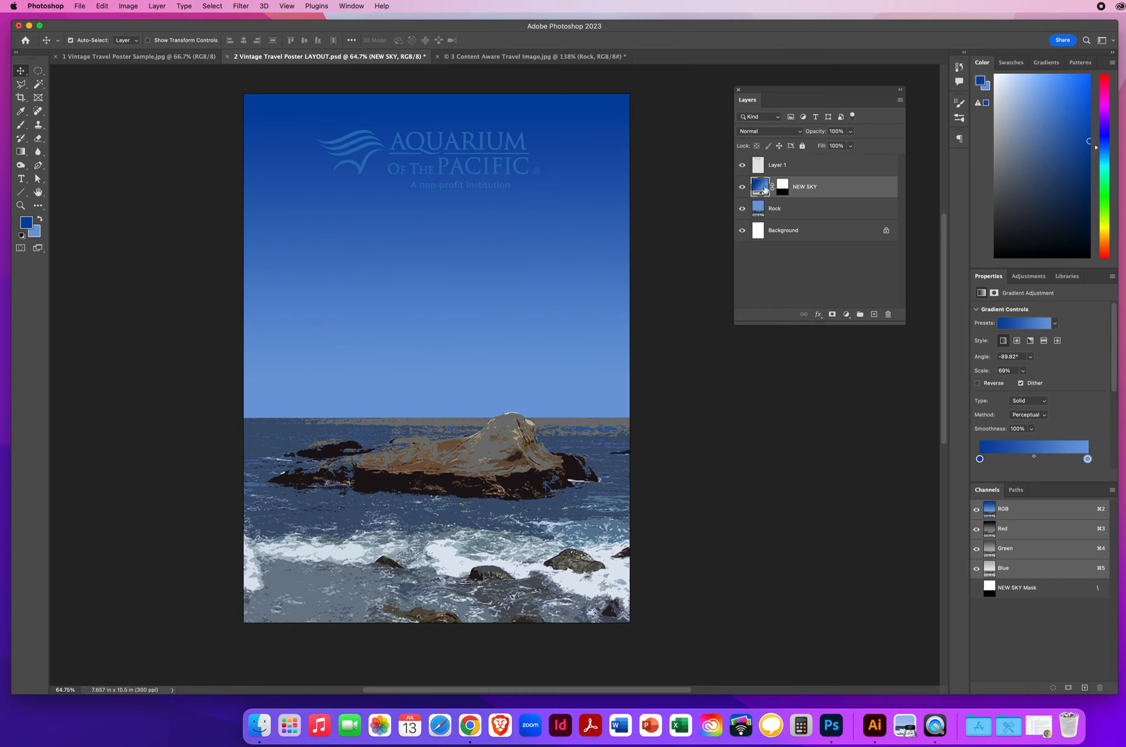
{"action": "left_click", "coordinate": [241, 6]}
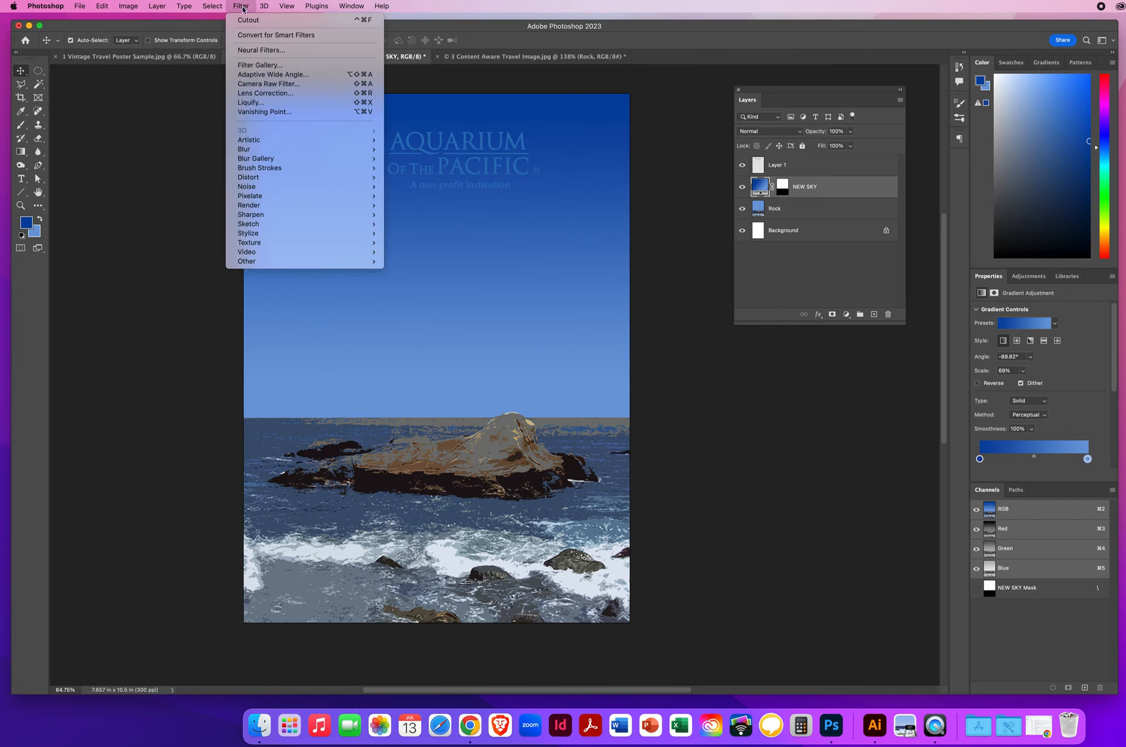
{"action": "mouse_move", "coordinate": [258, 143]}
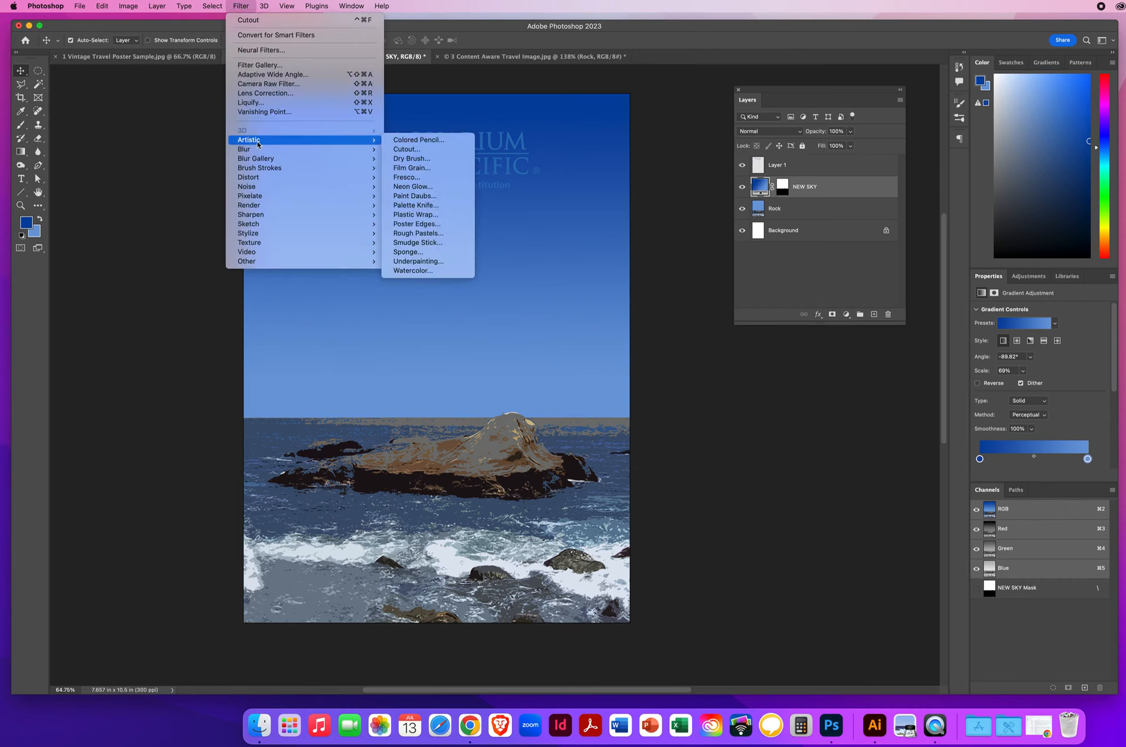
{"action": "left_click", "coordinate": [408, 150]}
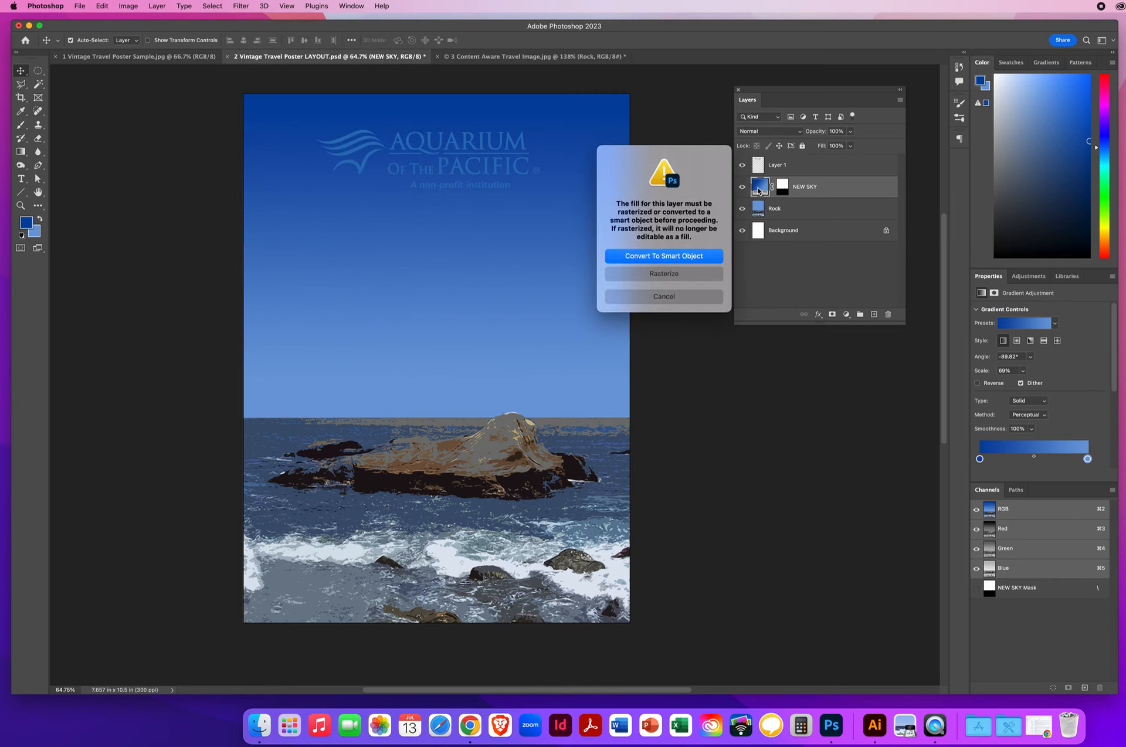
{"action": "left_click", "coordinate": [663, 259]}
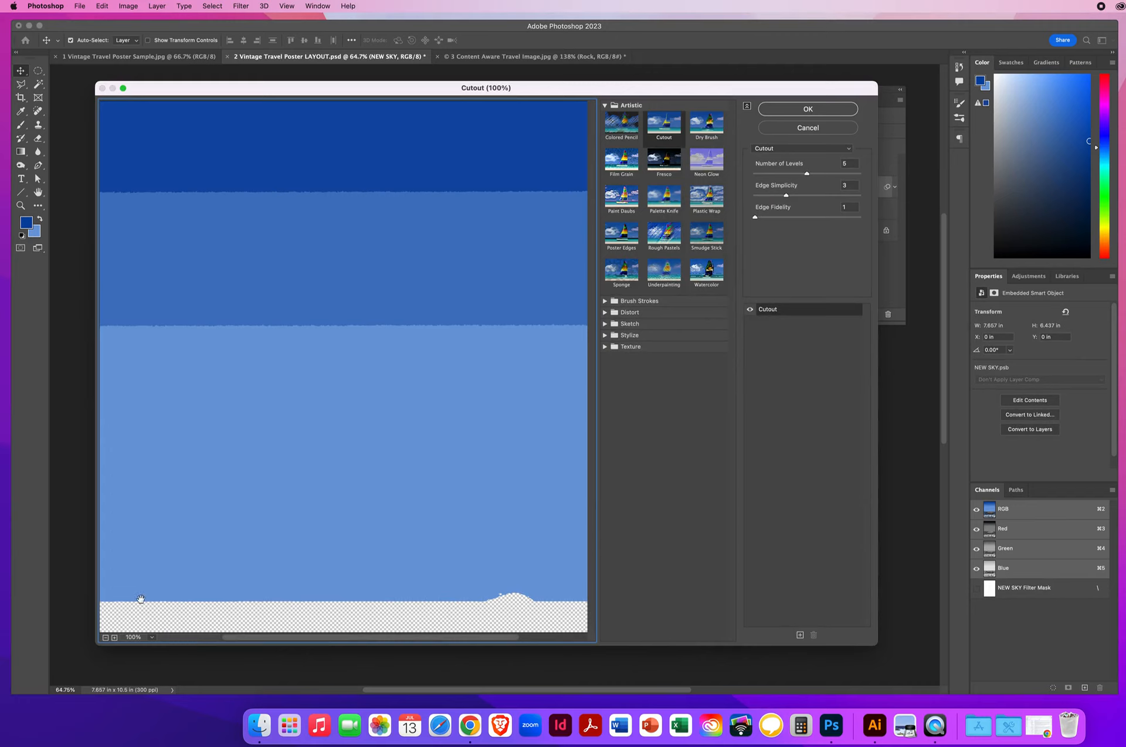
{"action": "left_click", "coordinate": [105, 638]}
{"action": "left_click", "coordinate": [106, 637]}
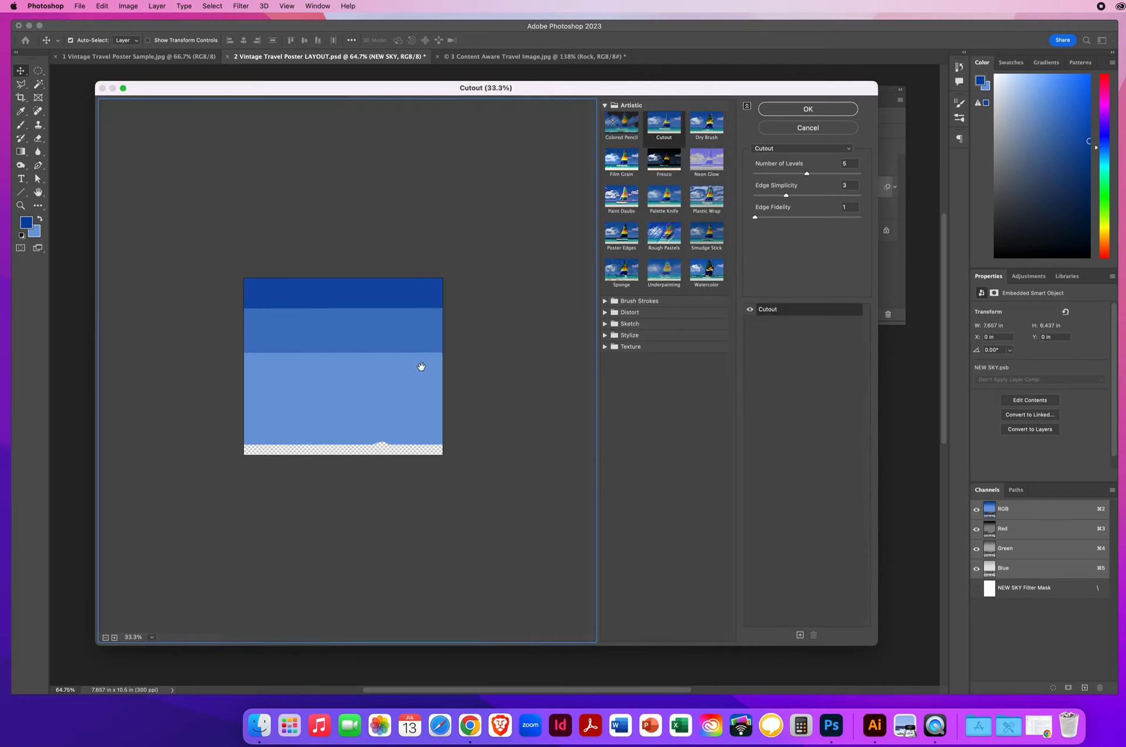
{"action": "left_click", "coordinate": [807, 174]}
{"action": "left_click_drag", "start_coordinate": [807, 174], "coordinate": [860, 177]}
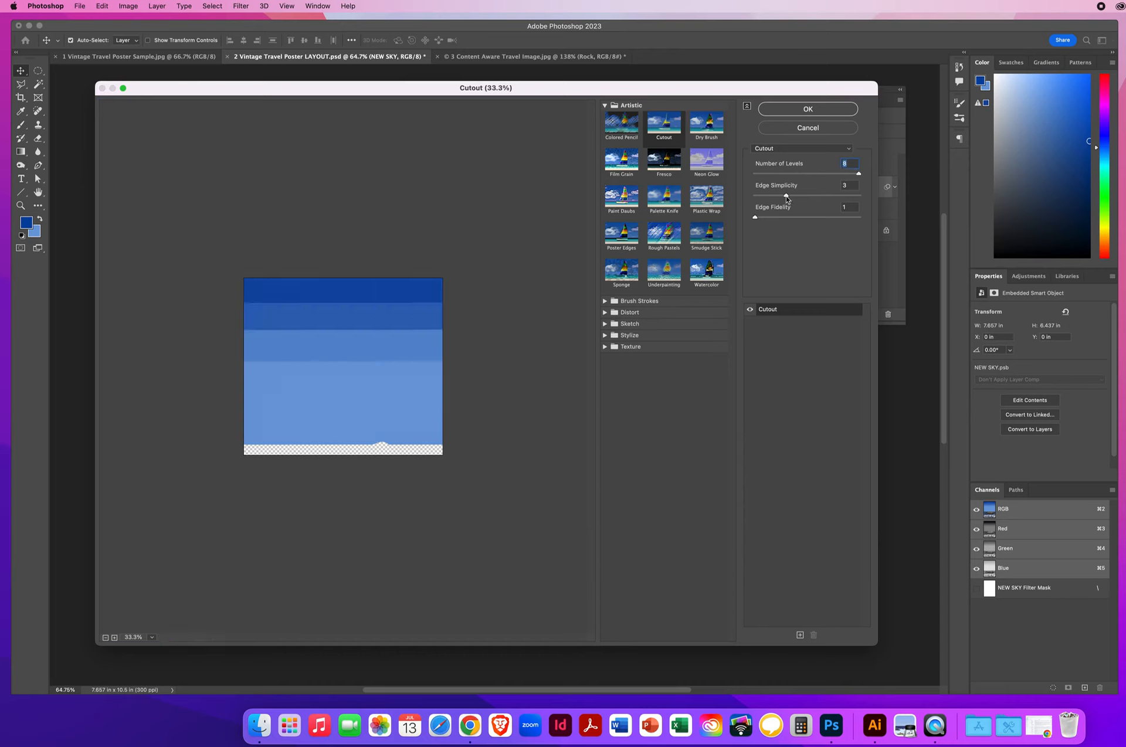
{"action": "mouse_move", "coordinate": [786, 197]}
{"action": "left_mouse_down"}
{"action": "mouse_move", "coordinate": [754, 198]}
{"action": "mouse_move", "coordinate": [850, 199]}
{"action": "mouse_move", "coordinate": [806, 197]}
{"action": "mouse_move", "coordinate": [846, 220]}
{"action": "mouse_move", "coordinate": [780, 218]}
{"action": "left_mouse_up"}
{"action": "left_click", "coordinate": [788, 129]}
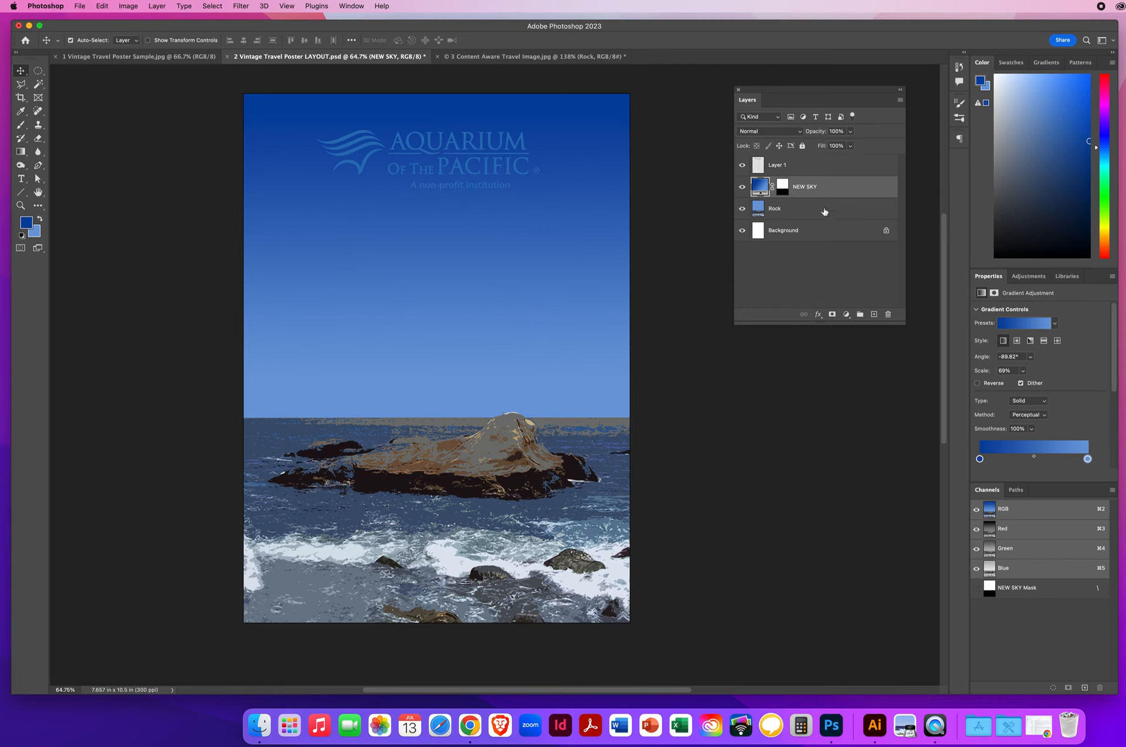
Step: Delete the NEW SKY layer, Magic Wand-select the flat sky, and reset colours to black and white
{"action": "left_click_drag", "start_coordinate": [833, 188], "coordinate": [888, 315]}
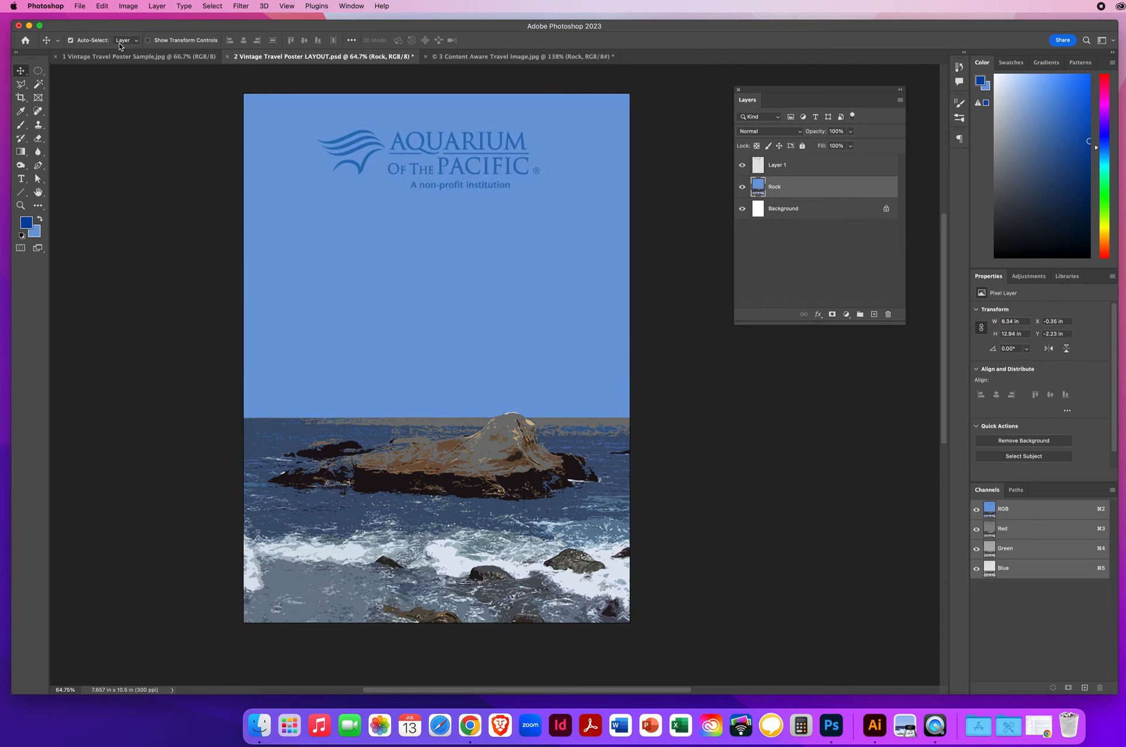
{"action": "left_click", "coordinate": [39, 85]}
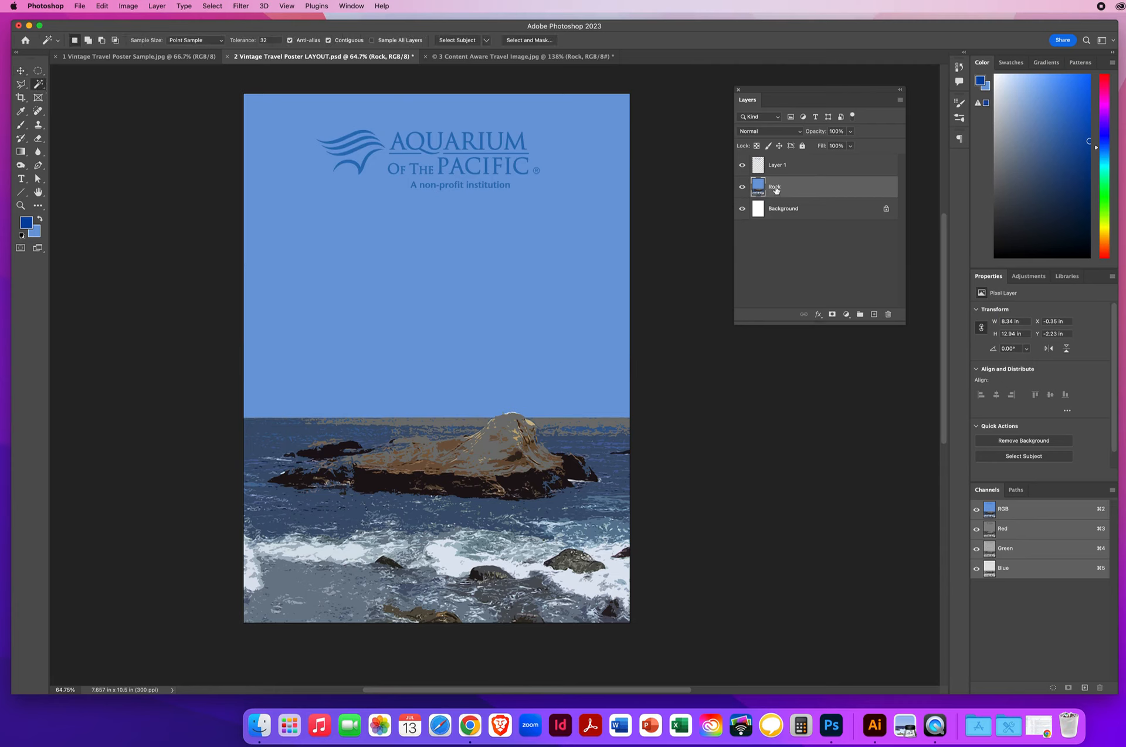
{"action": "left_click", "coordinate": [427, 290]}
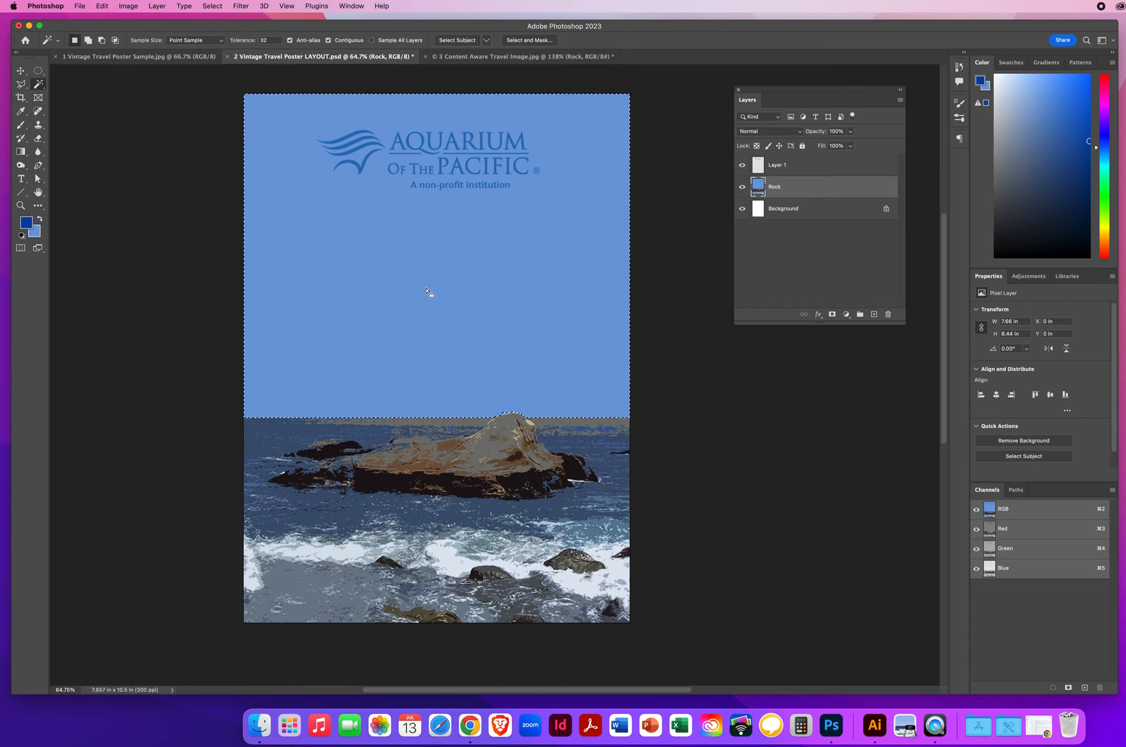
{"action": "key", "text": "d"}
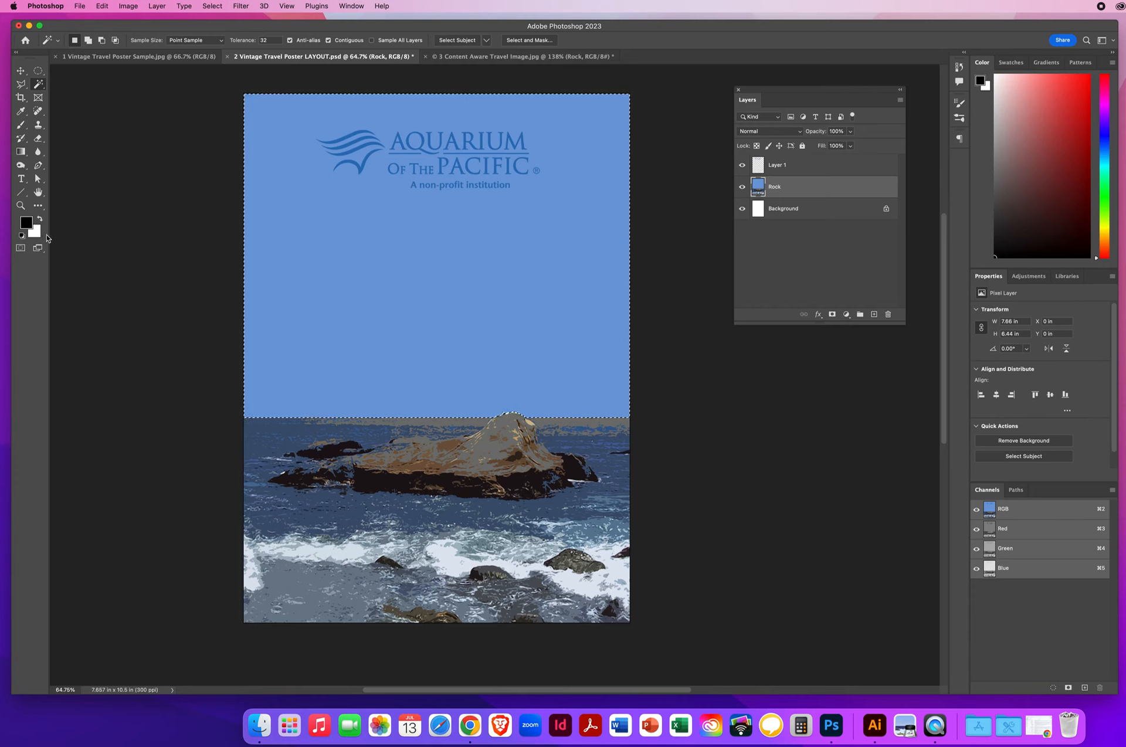
Step: Sample the poster's sky blue as the foreground colour with the Eyedropper
{"action": "left_click", "coordinate": [21, 111]}
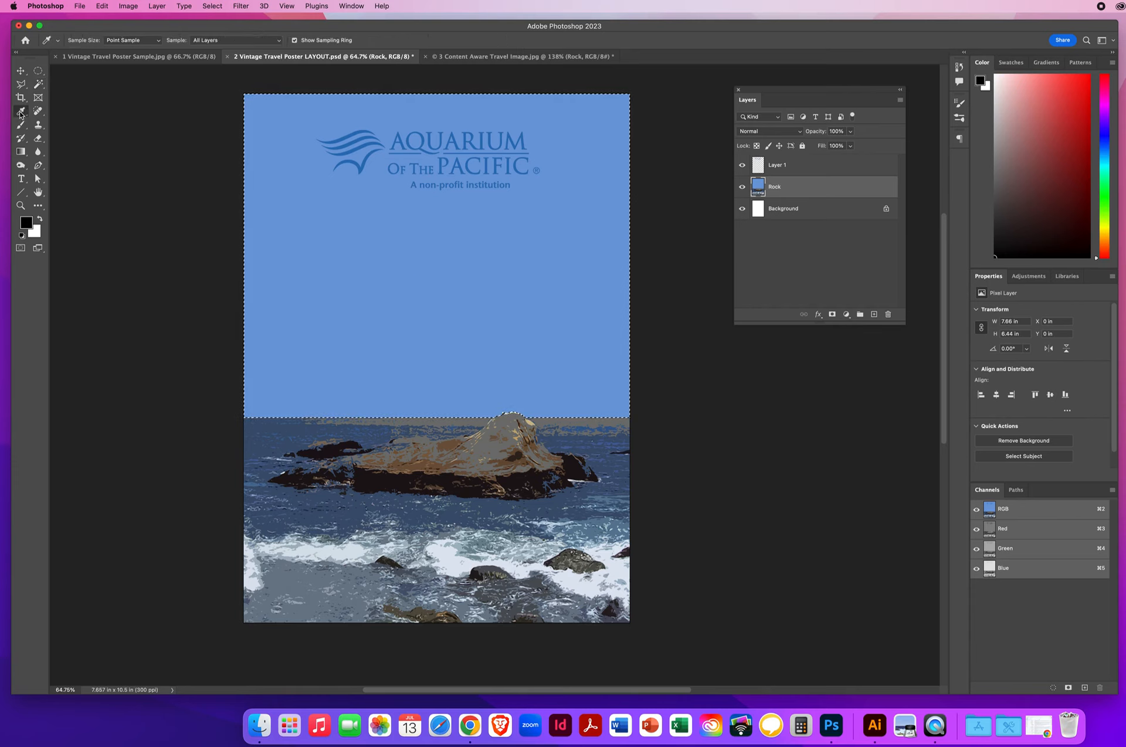
{"action": "left_click", "coordinate": [330, 211]}
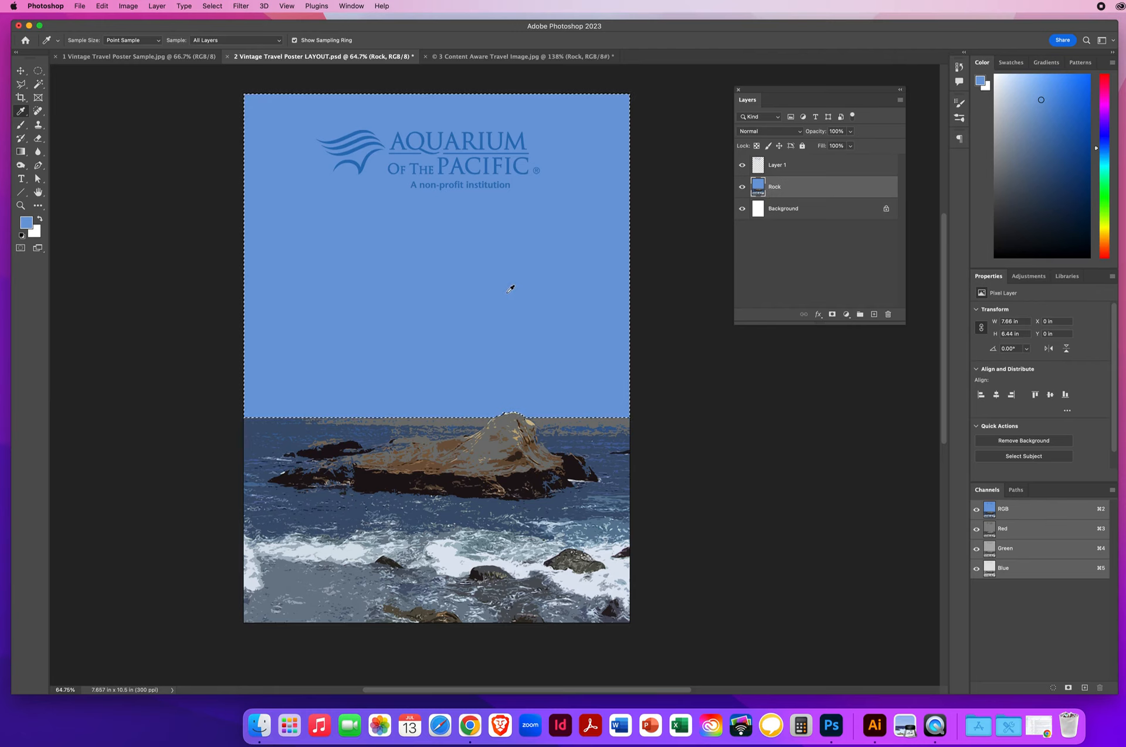
Step: Add a layer named NEW NEW SKY and render Clouds into the sky selection
{"action": "left_click", "coordinate": [874, 315]}
{"action": "double_click", "coordinate": [778, 186]}
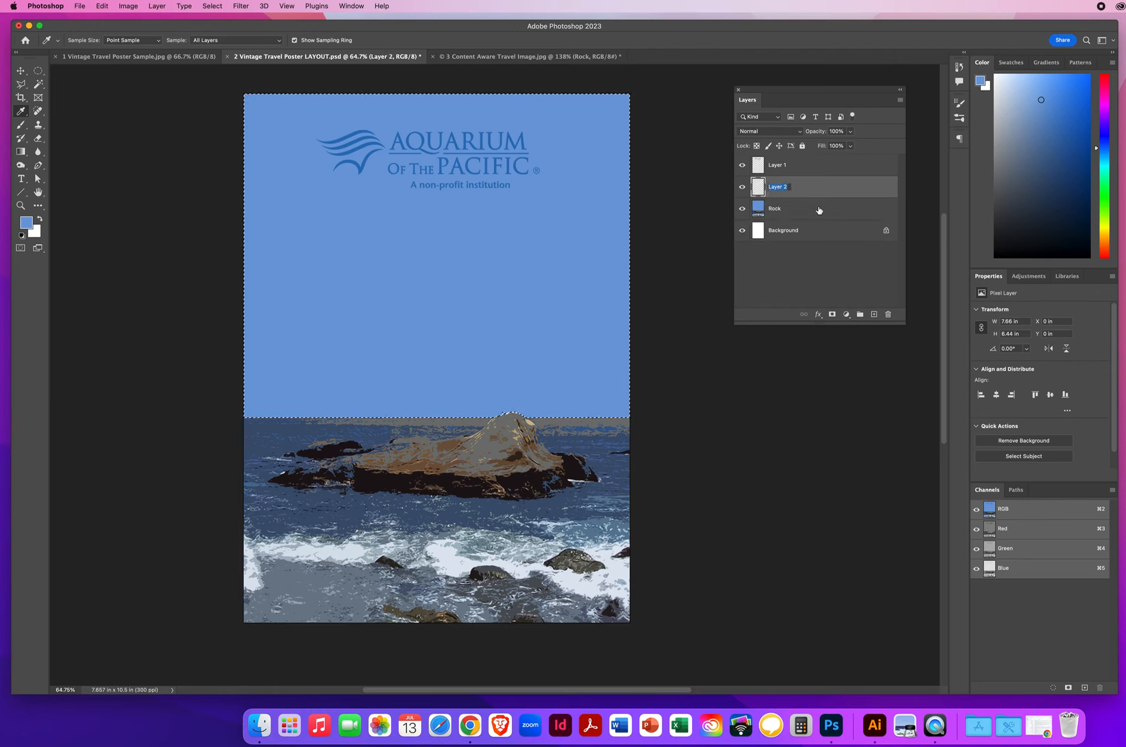
{"action": "type", "text": "NEW NEW"}
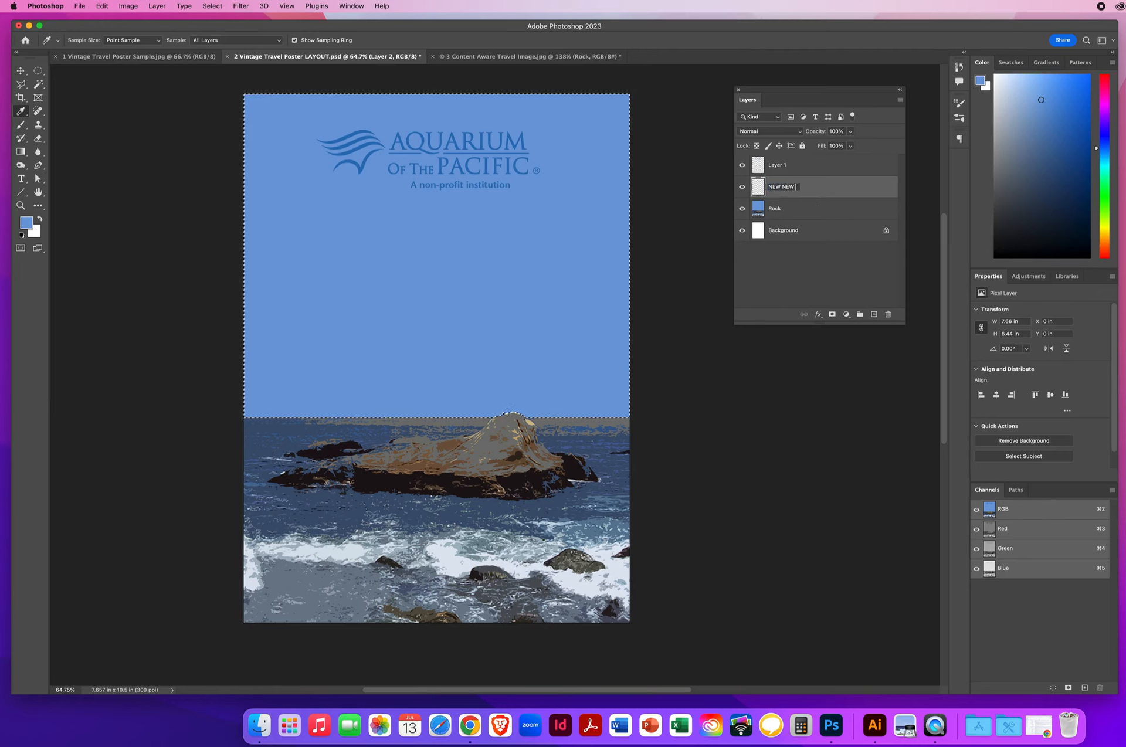
{"action": "type", "text": " SKY"}
{"action": "key", "text": "Return"}
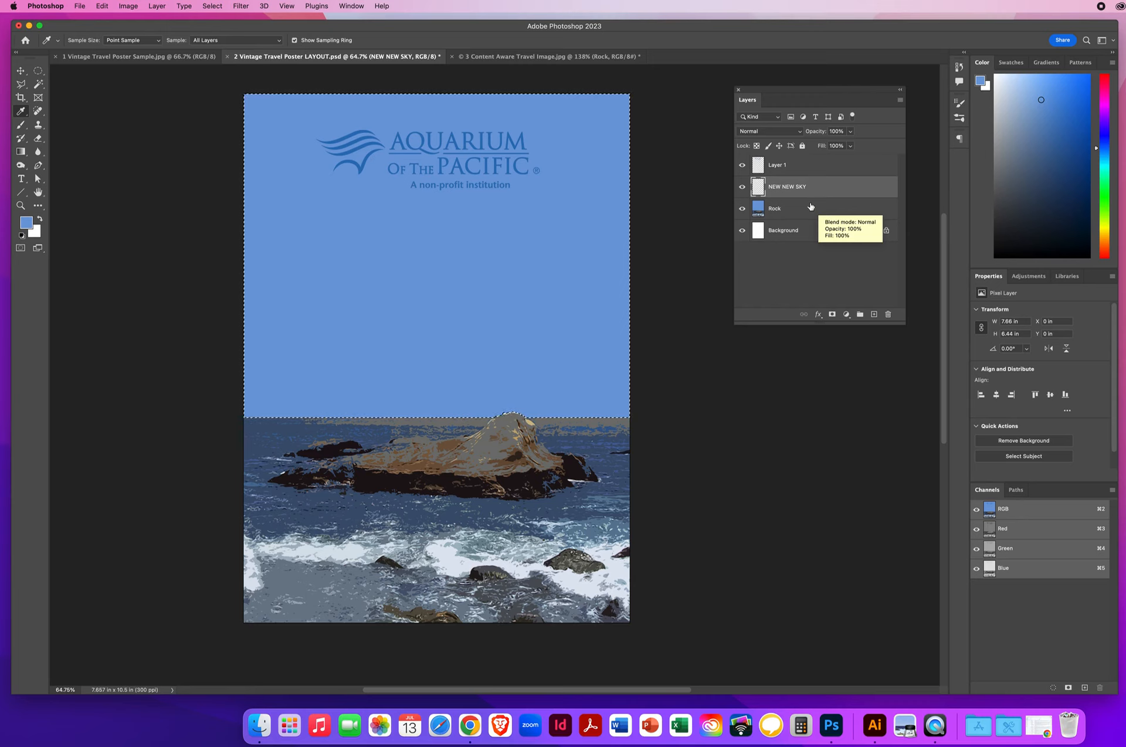
{"action": "left_click", "coordinate": [239, 6]}
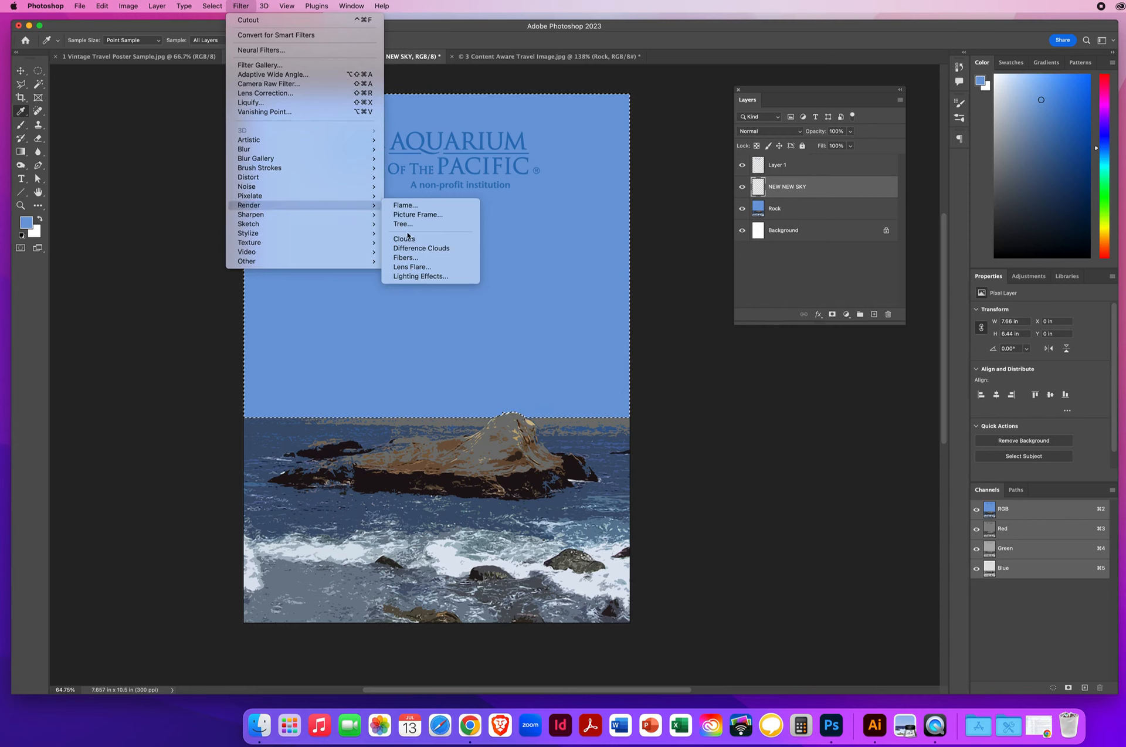
{"action": "left_click", "coordinate": [406, 240]}
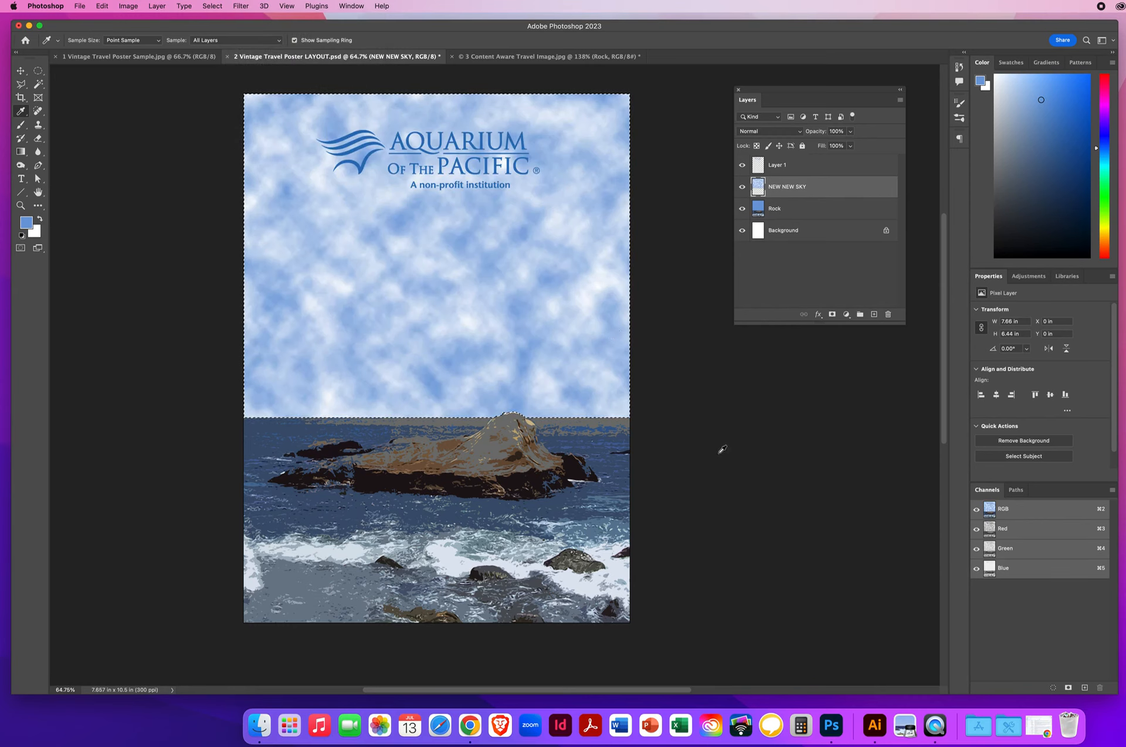
Step: Clear the sky selection and choose the Cutout artistic filter
{"action": "key", "text": "super+d"}
{"action": "left_click", "coordinate": [239, 7]}
{"action": "mouse_move", "coordinate": [251, 142]}
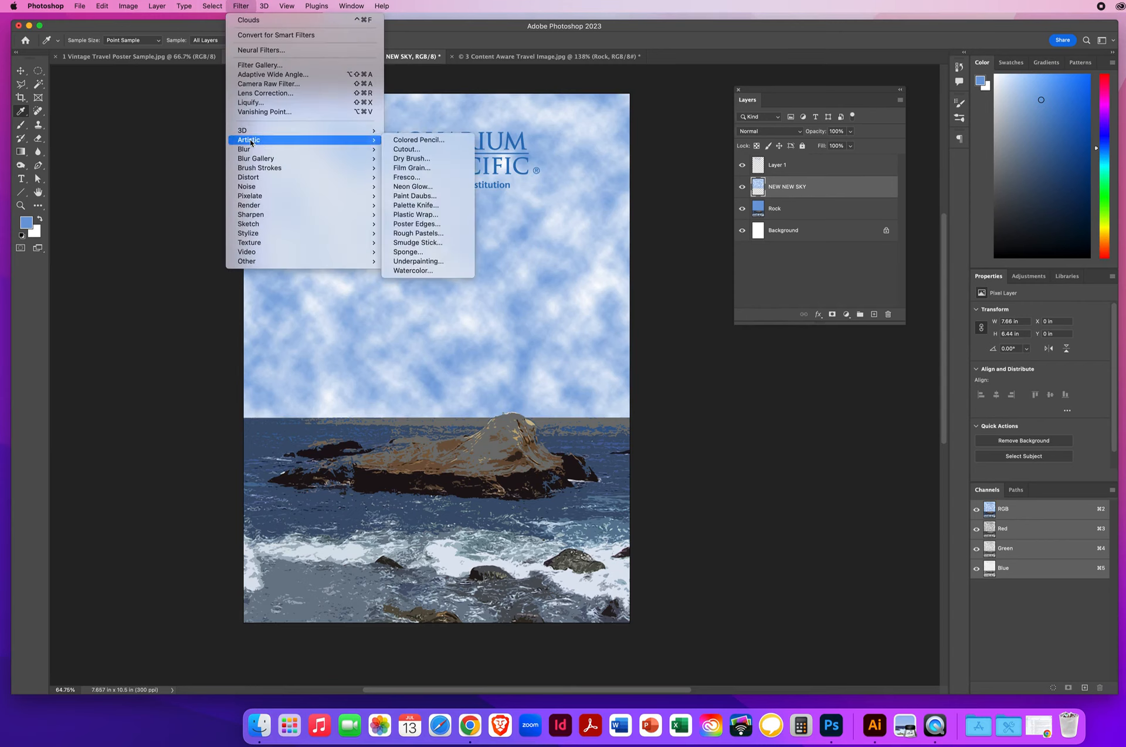
{"action": "left_click", "coordinate": [408, 150]}
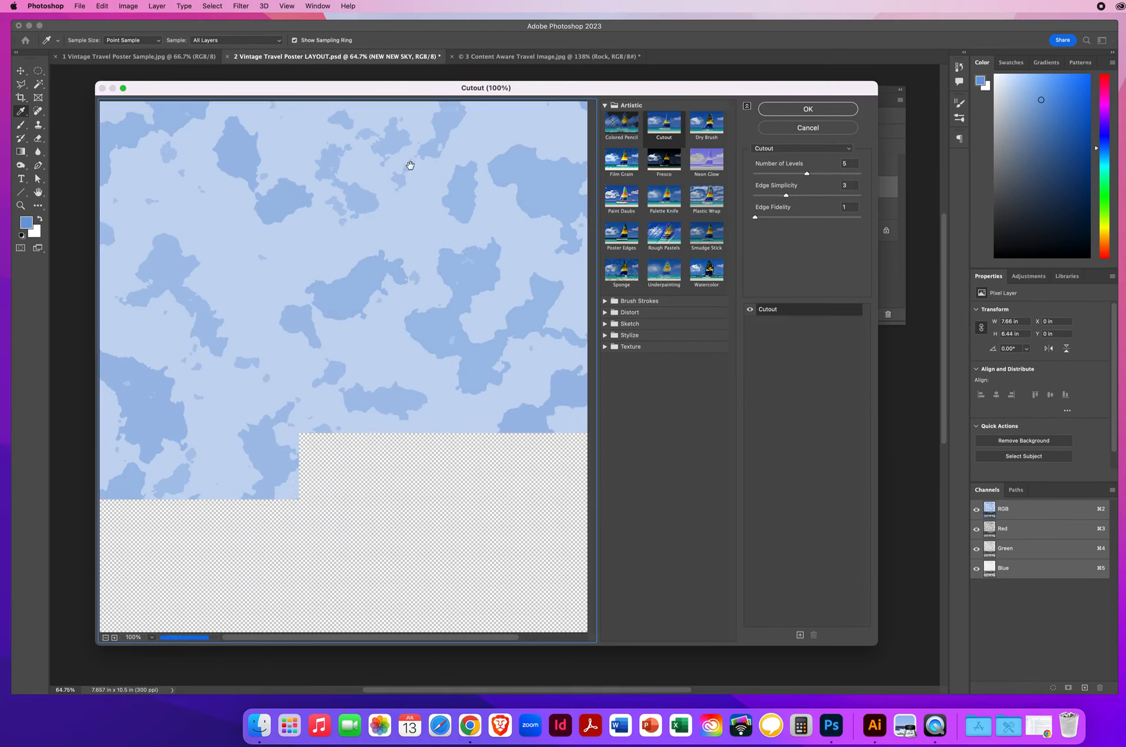
Step: Apply Cutout to the clouds with 8 levels and Edge Simplicity 5, then select the Move tool
{"action": "left_click", "coordinate": [106, 637]}
{"action": "left_click", "coordinate": [105, 637]}
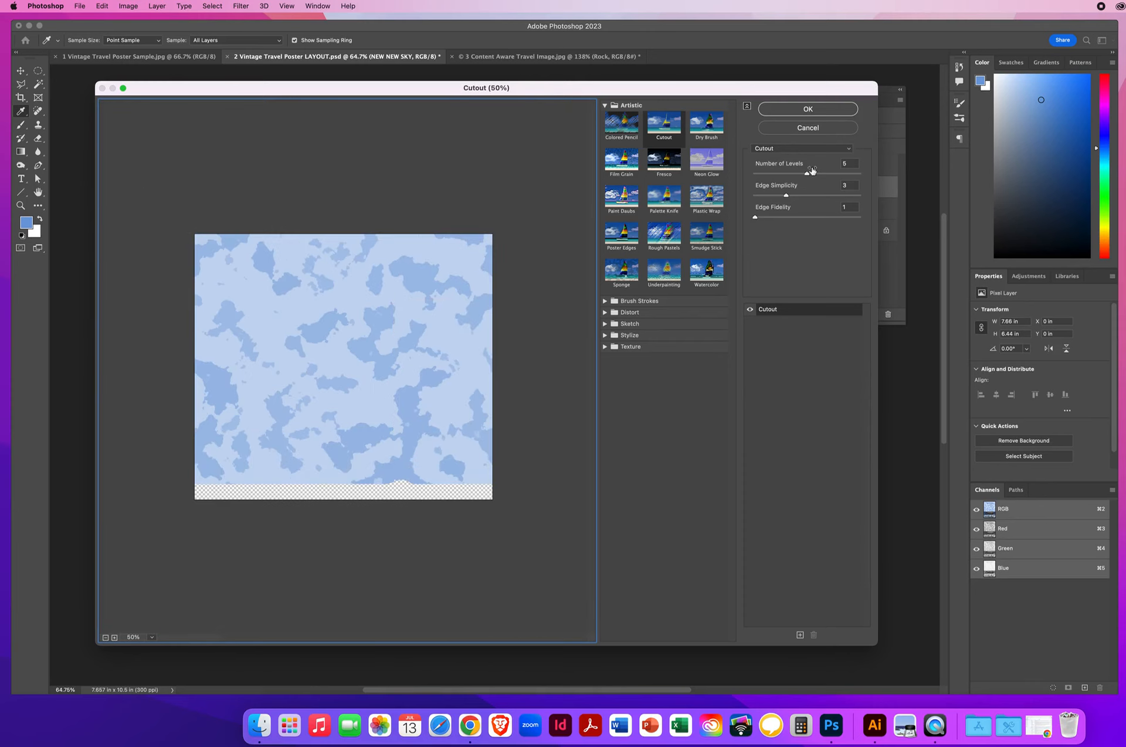
{"action": "left_click_drag", "start_coordinate": [808, 175], "coordinate": [866, 178]}
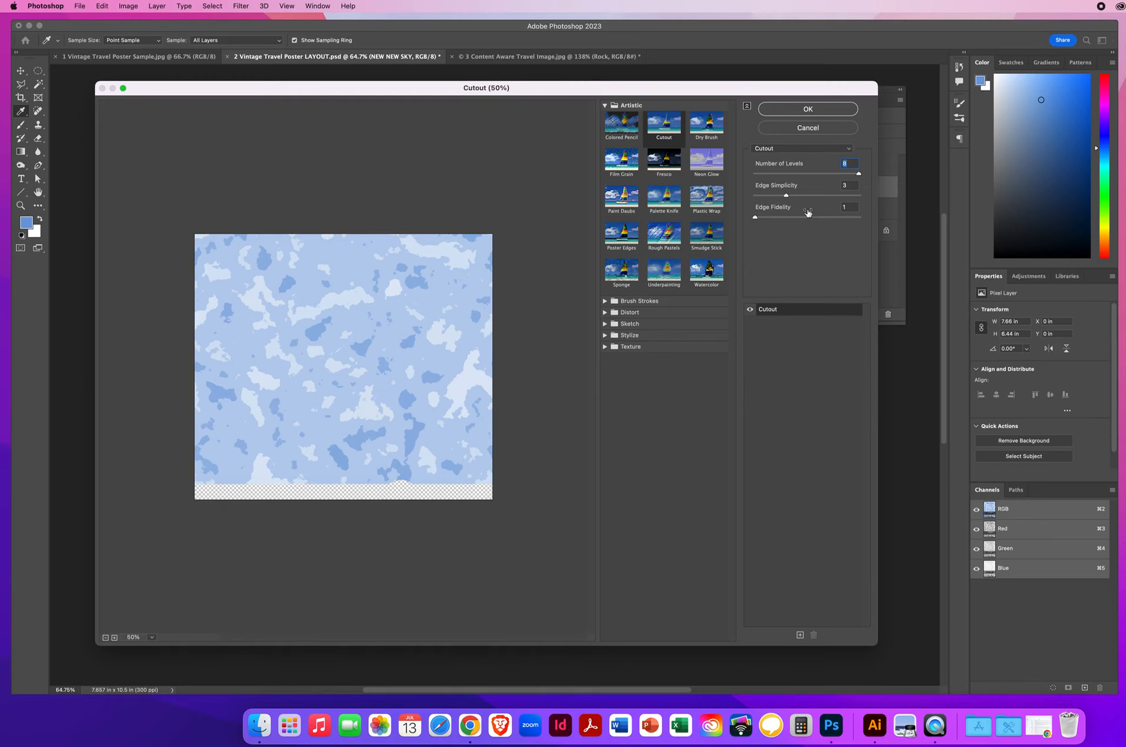
{"action": "left_click_drag", "start_coordinate": [786, 196], "coordinate": [737, 221]}
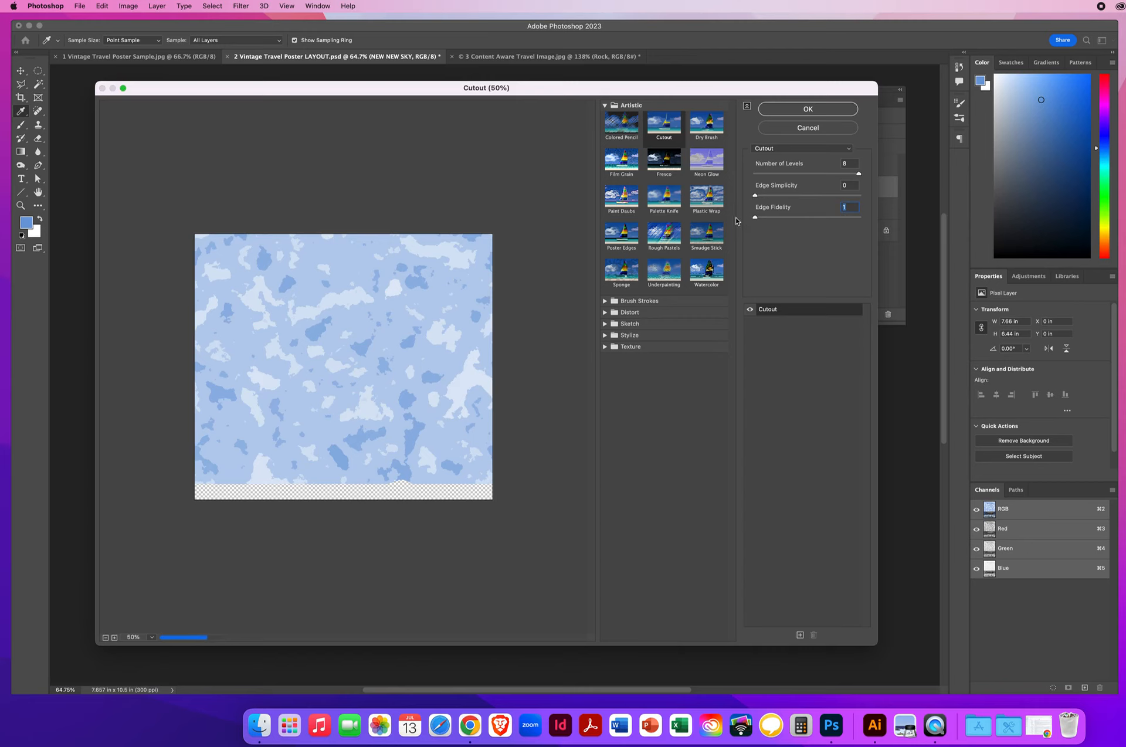
{"action": "left_click", "coordinate": [848, 164]}
{"action": "left_click", "coordinate": [851, 207]}
{"action": "left_click", "coordinate": [808, 109]}
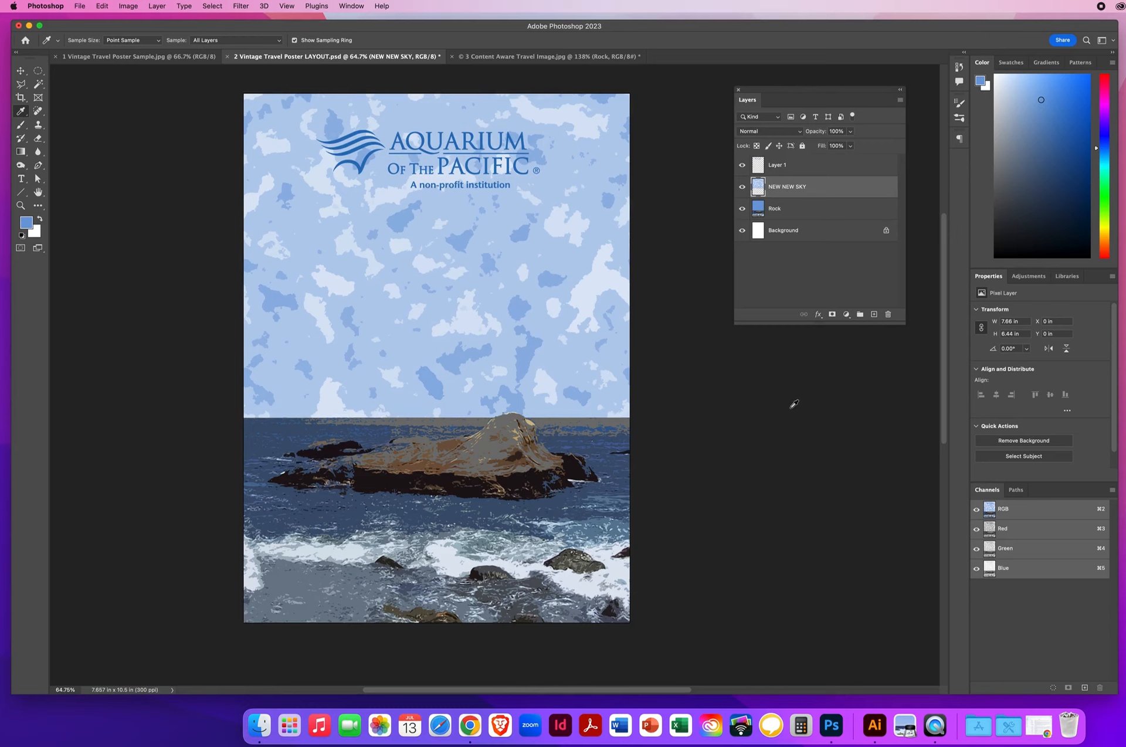
{"action": "left_click", "coordinate": [21, 71]}
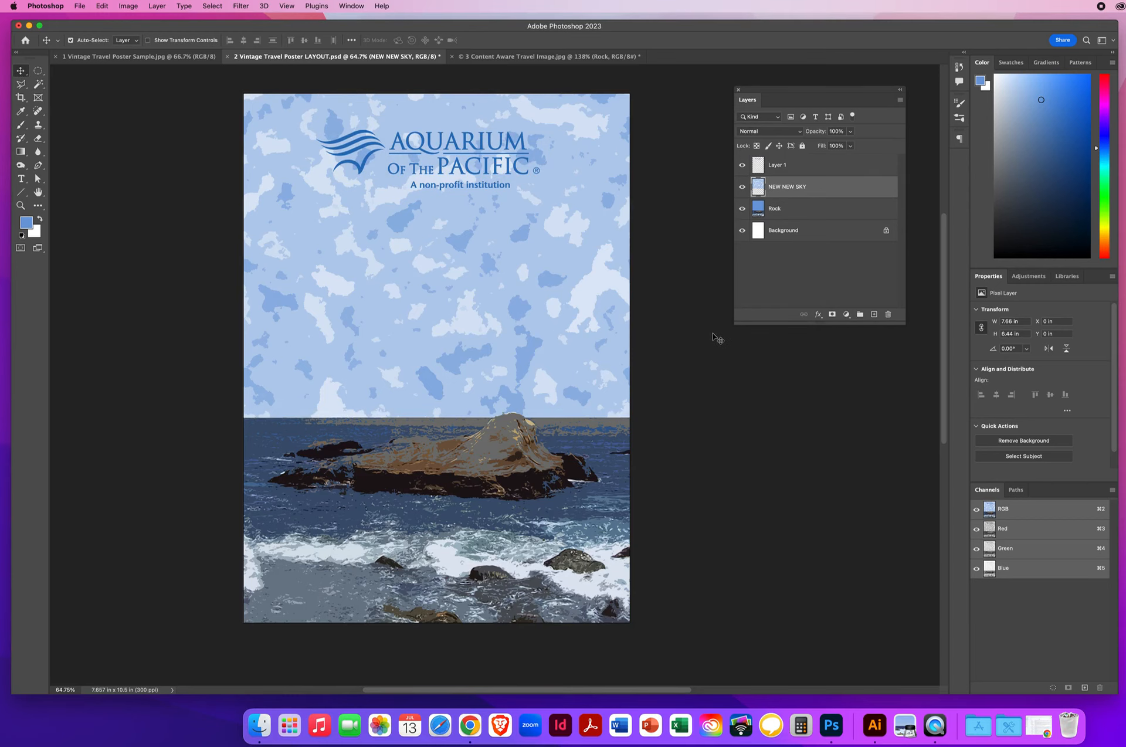
{"action": "left_click", "coordinate": [159, 56]}
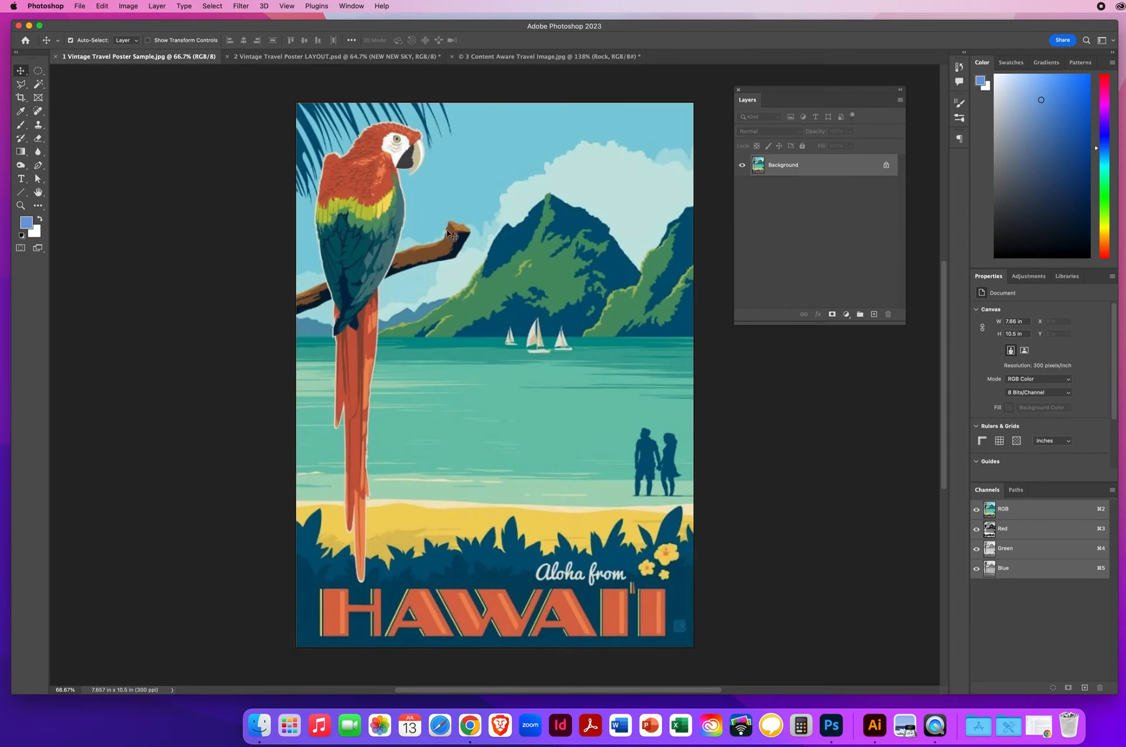
{"action": "left_click", "coordinate": [395, 57]}
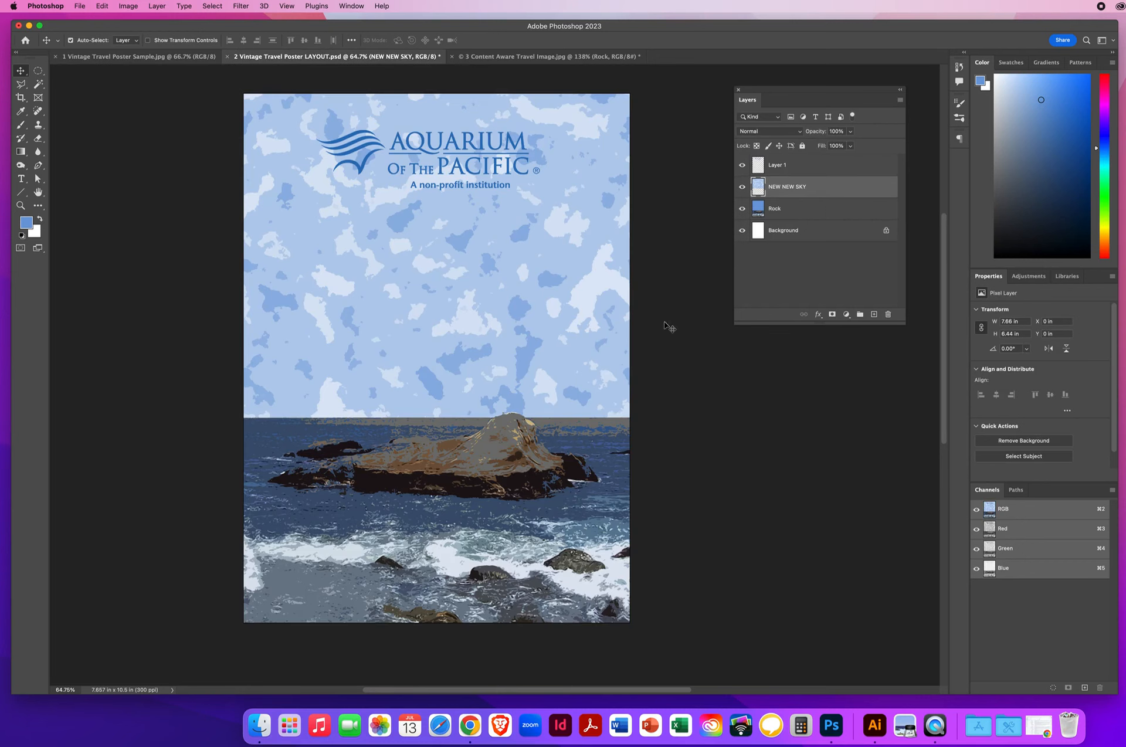
{"action": "left_click", "coordinate": [743, 188]}
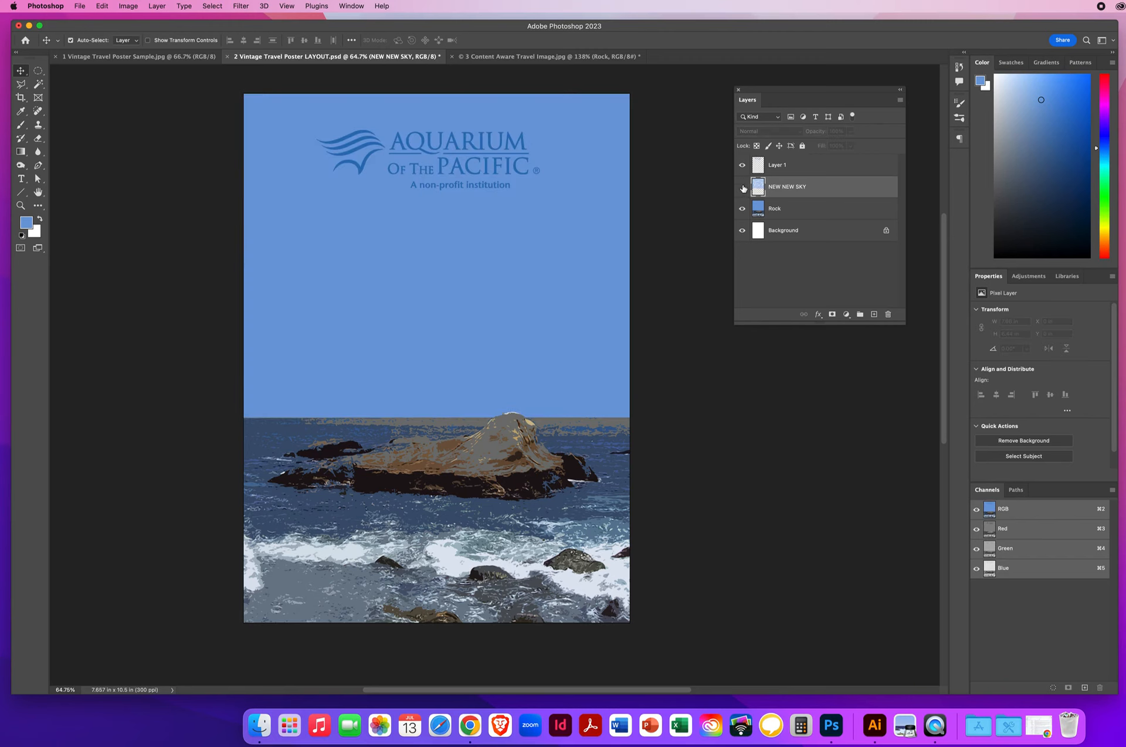
{"action": "left_click", "coordinate": [743, 187]}
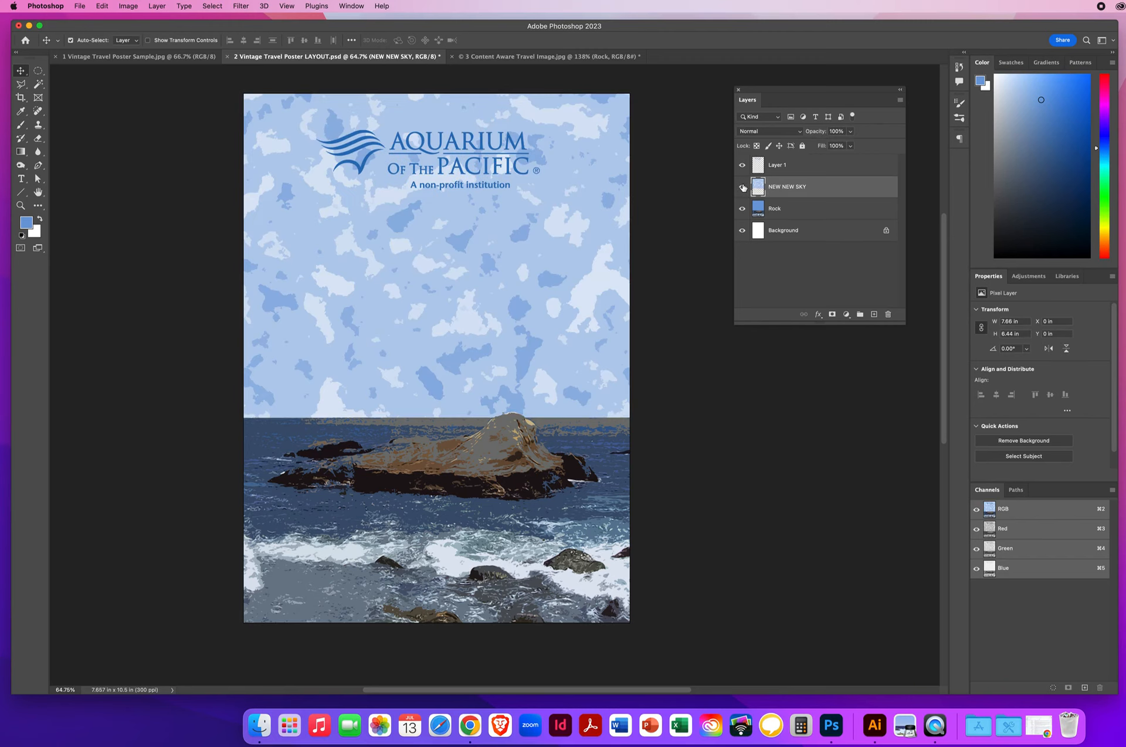
{"action": "left_click", "coordinate": [743, 188]}
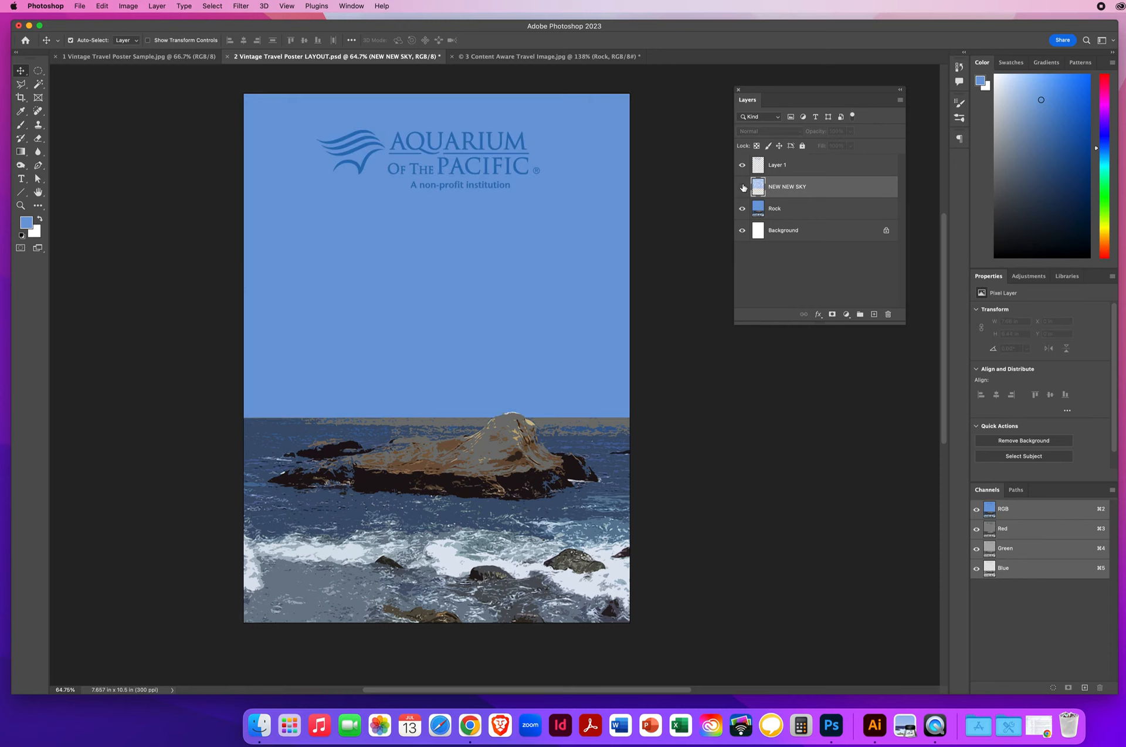
{"action": "left_click", "coordinate": [743, 187]}
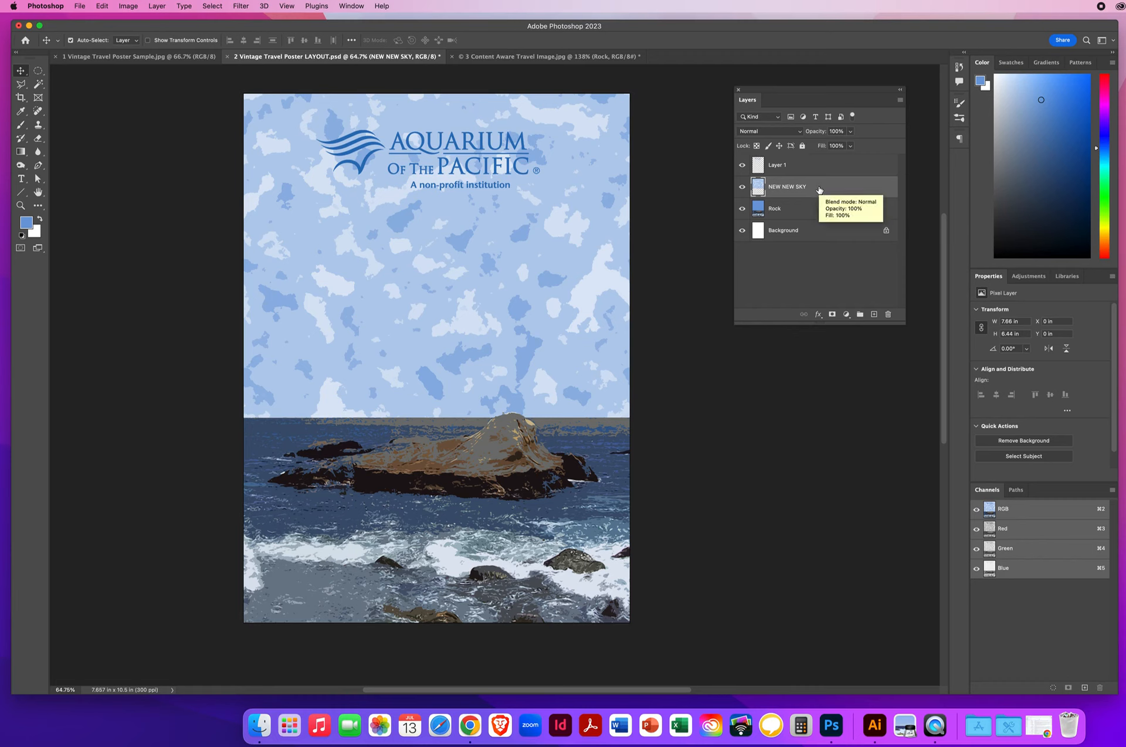
Step: Drag NEW NEW SKY to the trash and hide the Rock and Background layers
{"action": "left_click_drag", "start_coordinate": [819, 189], "coordinate": [887, 313]}
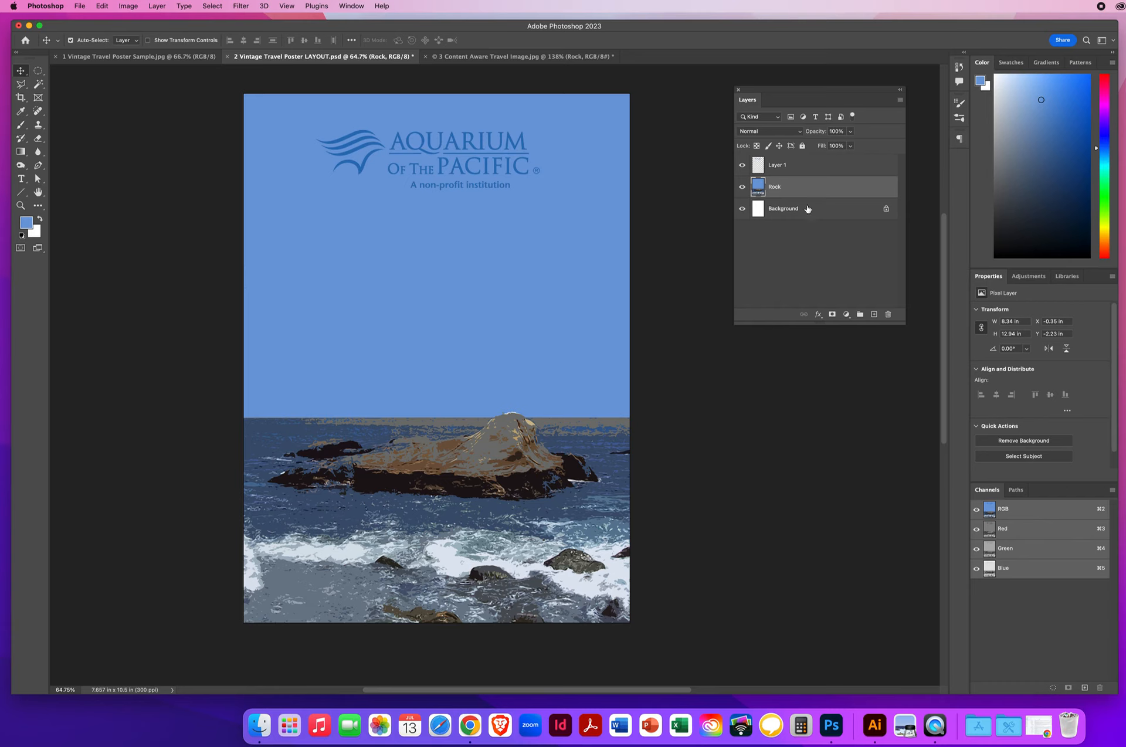
{"action": "left_click_drag", "start_coordinate": [742, 188], "coordinate": [744, 217]}
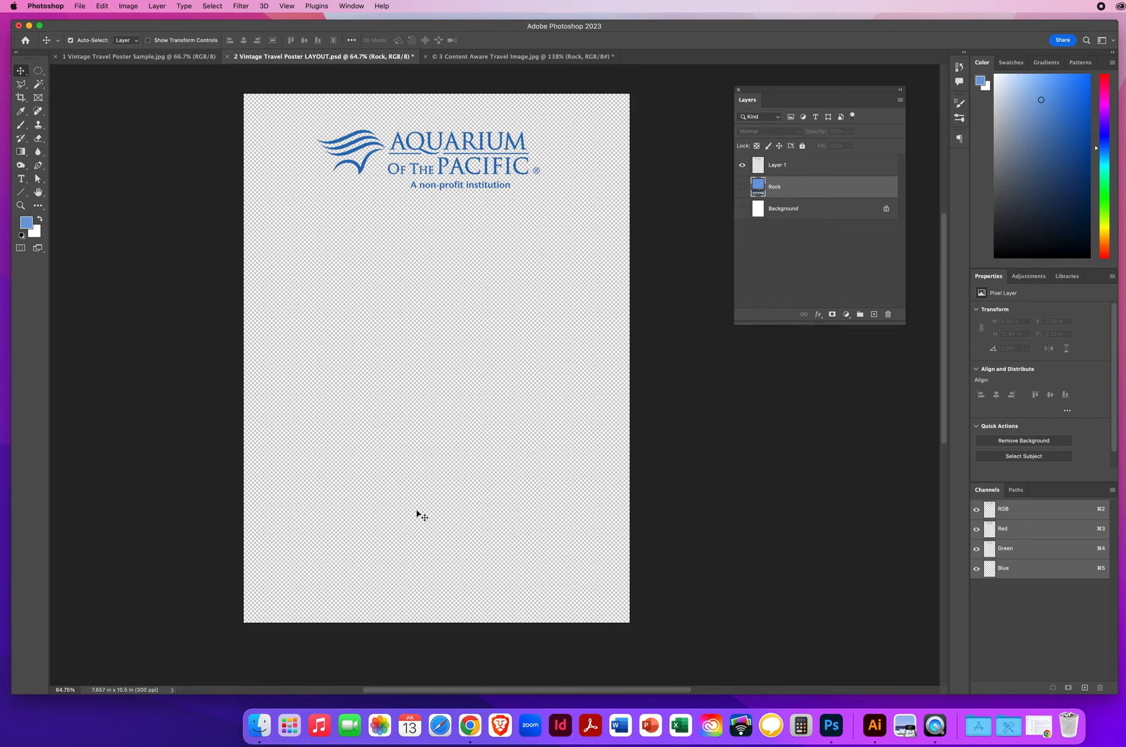
Step: Select Layer 1 and make the Rock and Background layers visible again
{"action": "left_click", "coordinate": [779, 167]}
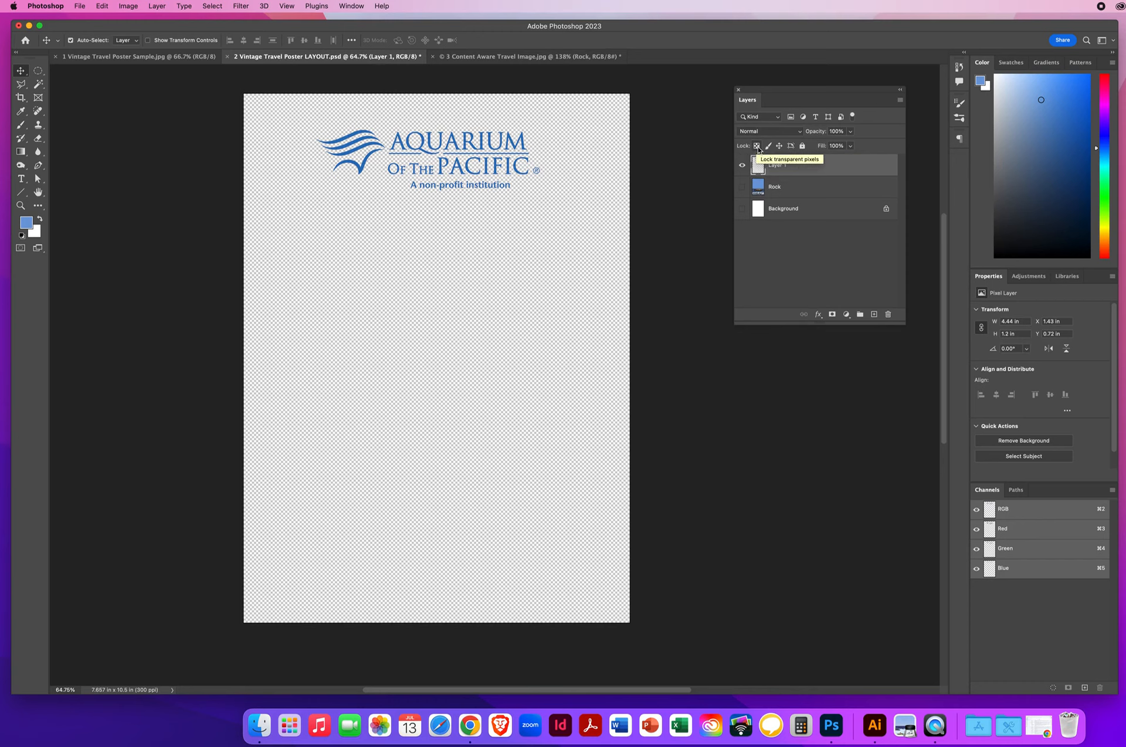
{"action": "left_click", "coordinate": [757, 148]}
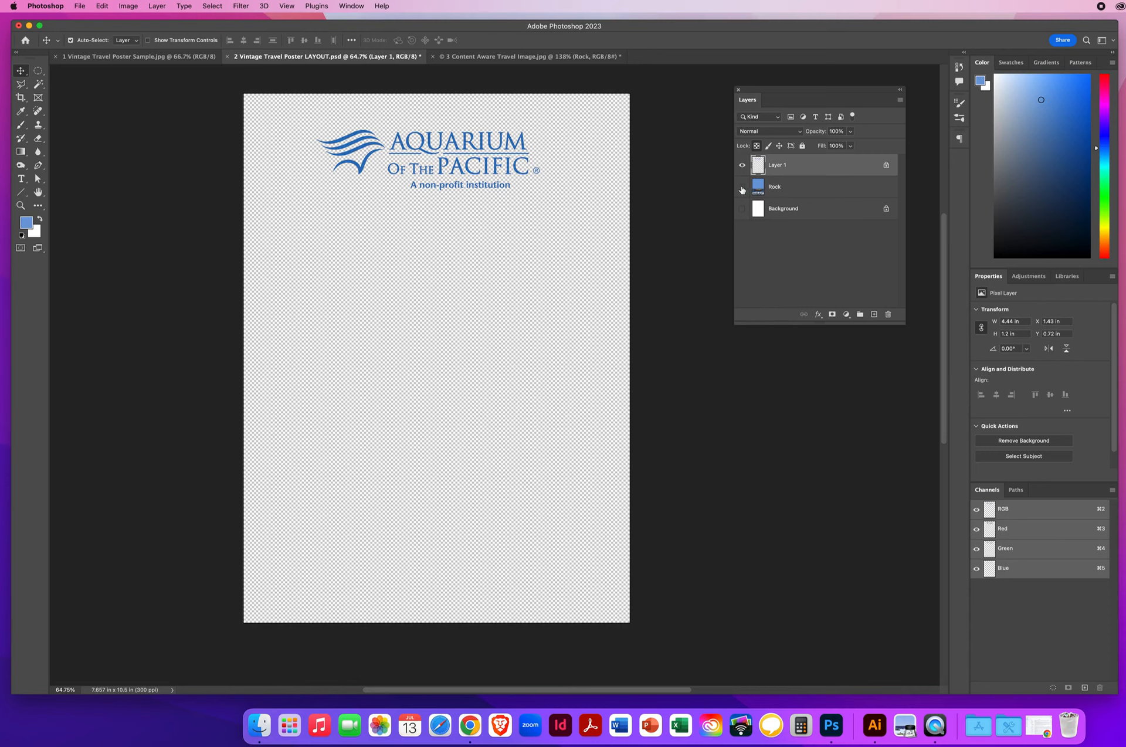
{"action": "left_click_drag", "start_coordinate": [741, 189], "coordinate": [742, 209]}
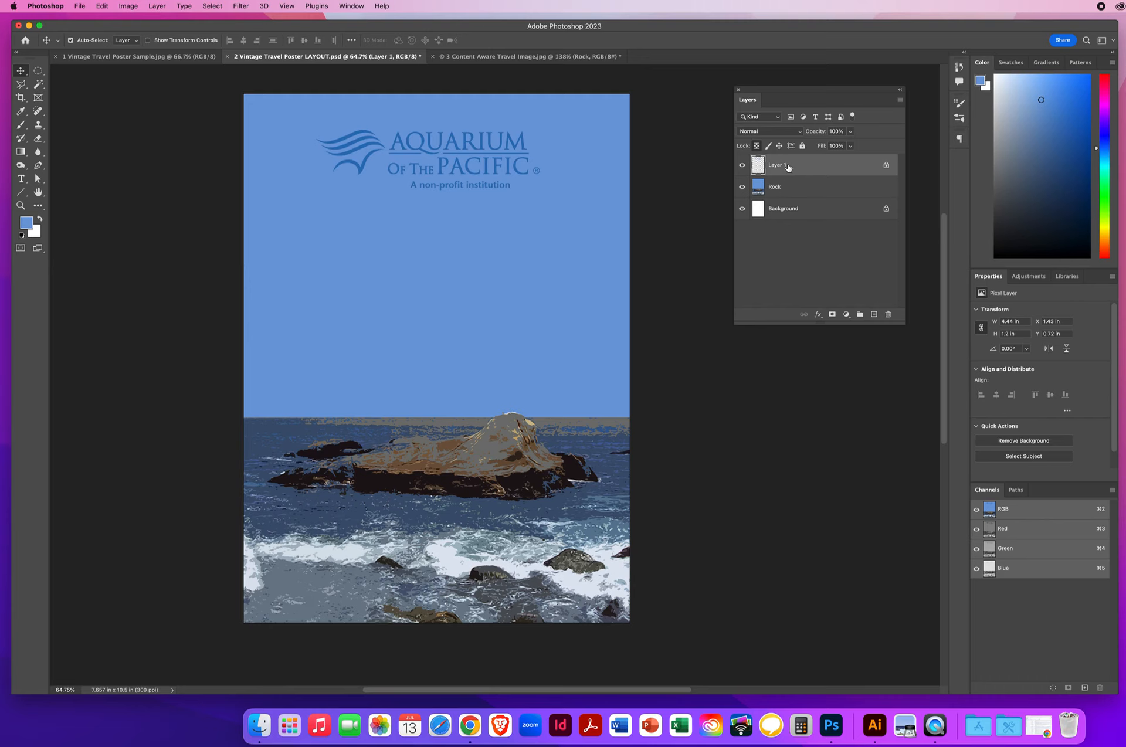
{"action": "left_click", "coordinate": [756, 146]}
Step: Make white the foreground colour, undoing an accidental white fill of Layer 1
{"action": "key", "text": "d"}
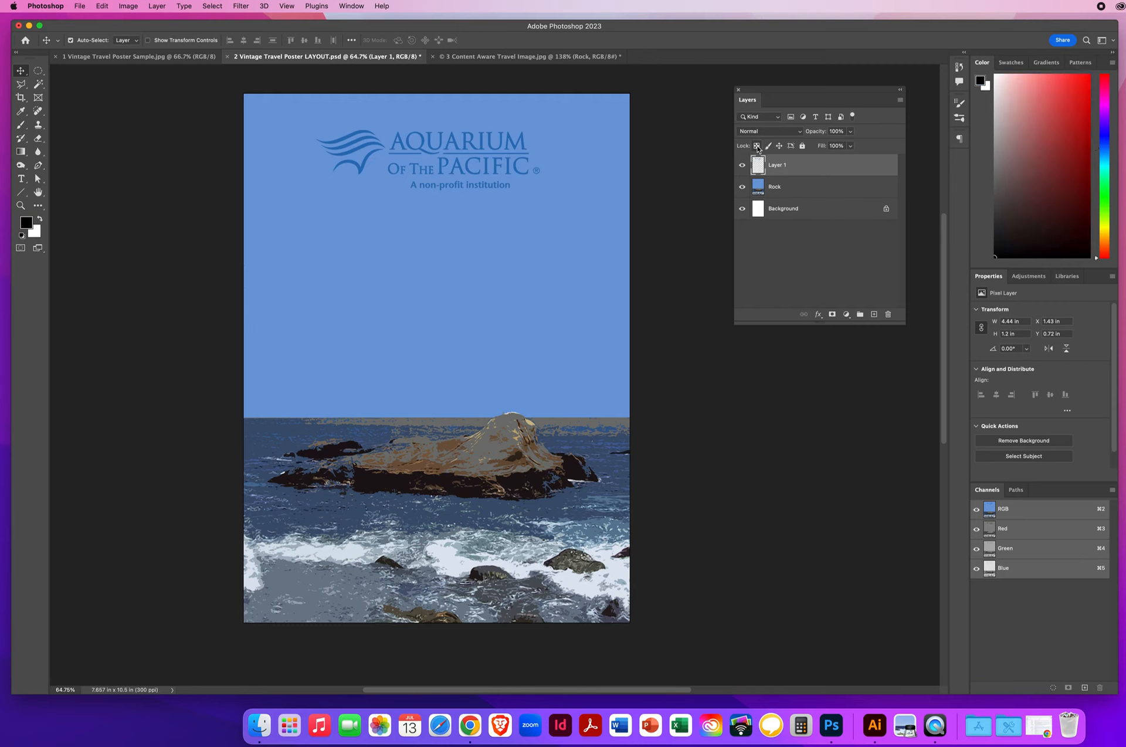
{"action": "key", "text": "x"}
{"action": "key", "text": "alt+BackSpace"}
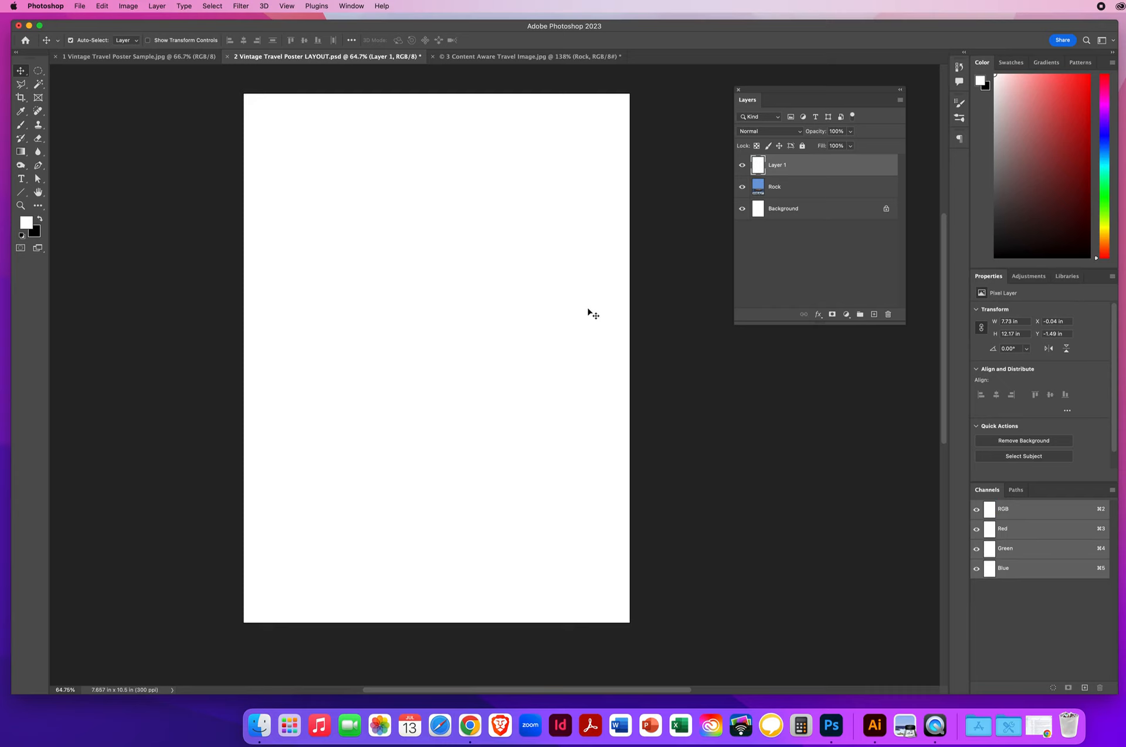
{"action": "left_click", "coordinate": [104, 6]}
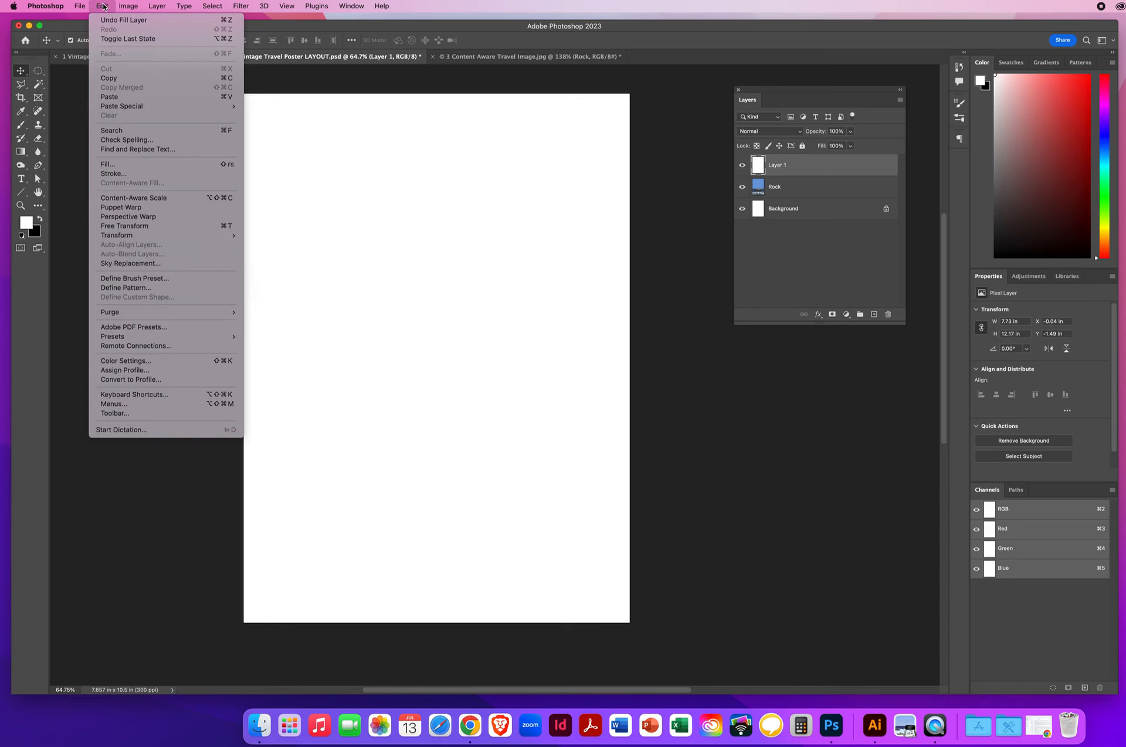
{"action": "left_click", "coordinate": [107, 22]}
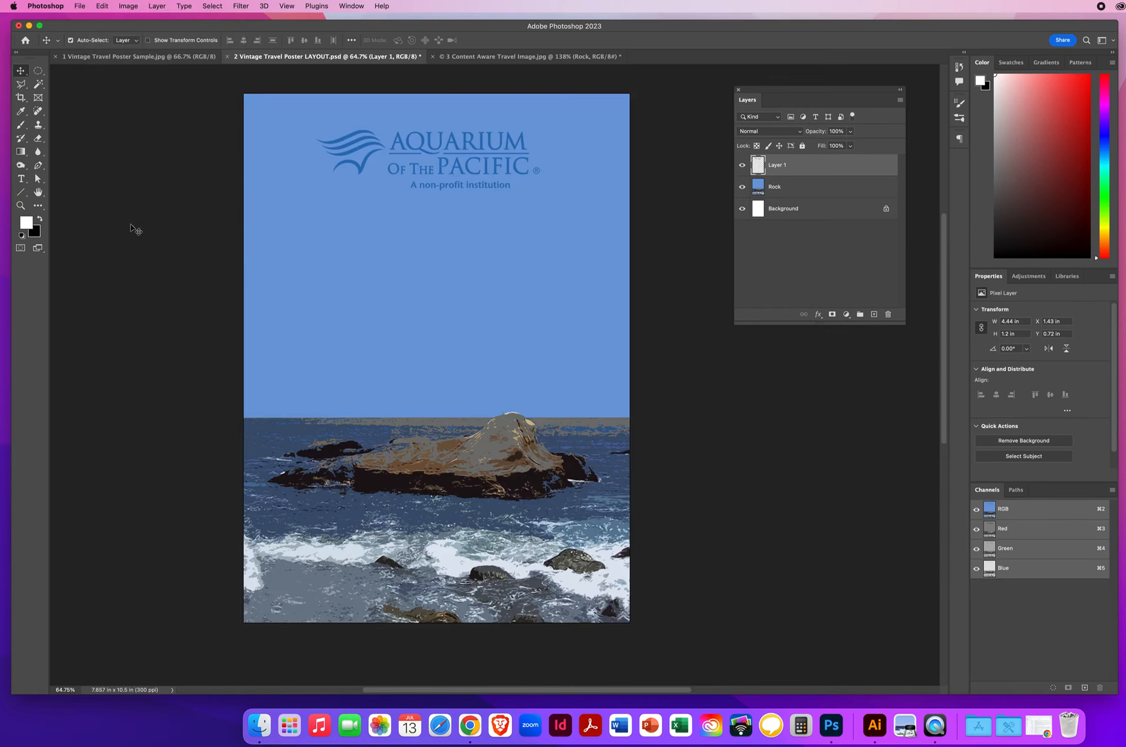
Step: Lock Layer 1's transparent pixels and fill the logo with white using Option+Delete
{"action": "left_click", "coordinate": [756, 146]}
{"action": "key", "text": "alt+BackSpace"}
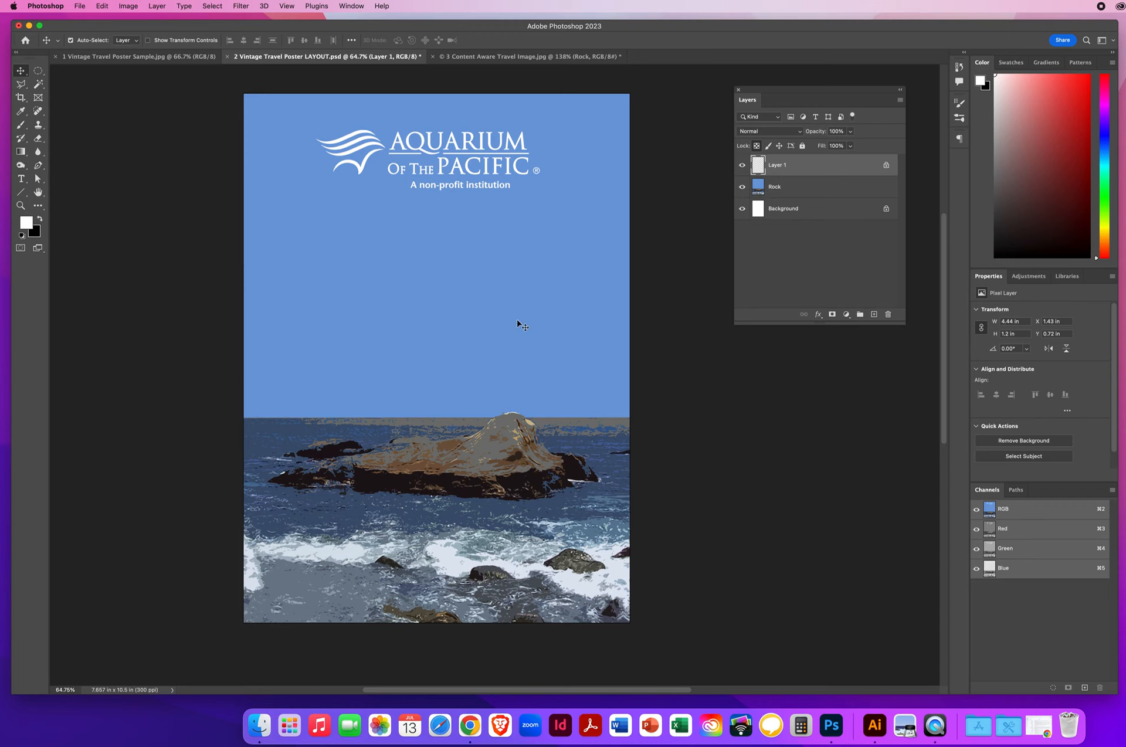
Step: Close the content-aware rock photo without saving, then close the Hawaii sample poster
{"action": "left_click", "coordinate": [476, 57]}
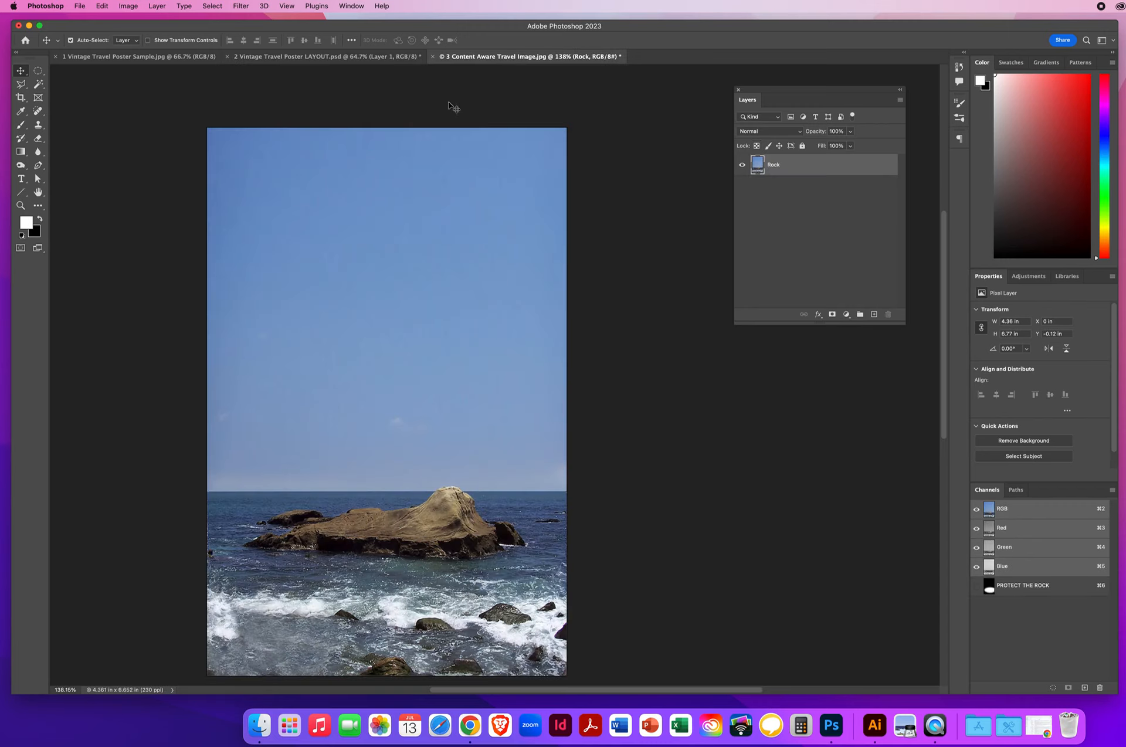
{"action": "key", "text": "super+w"}
{"action": "left_click", "coordinate": [687, 272]}
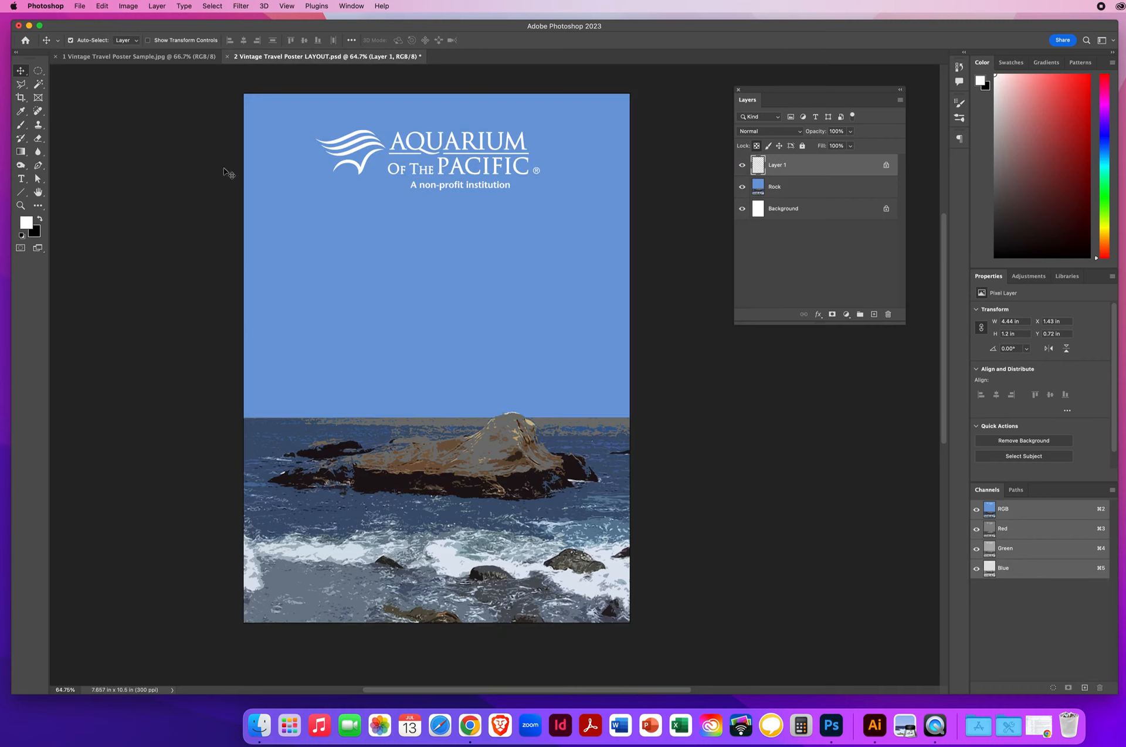
{"action": "left_click", "coordinate": [121, 57]}
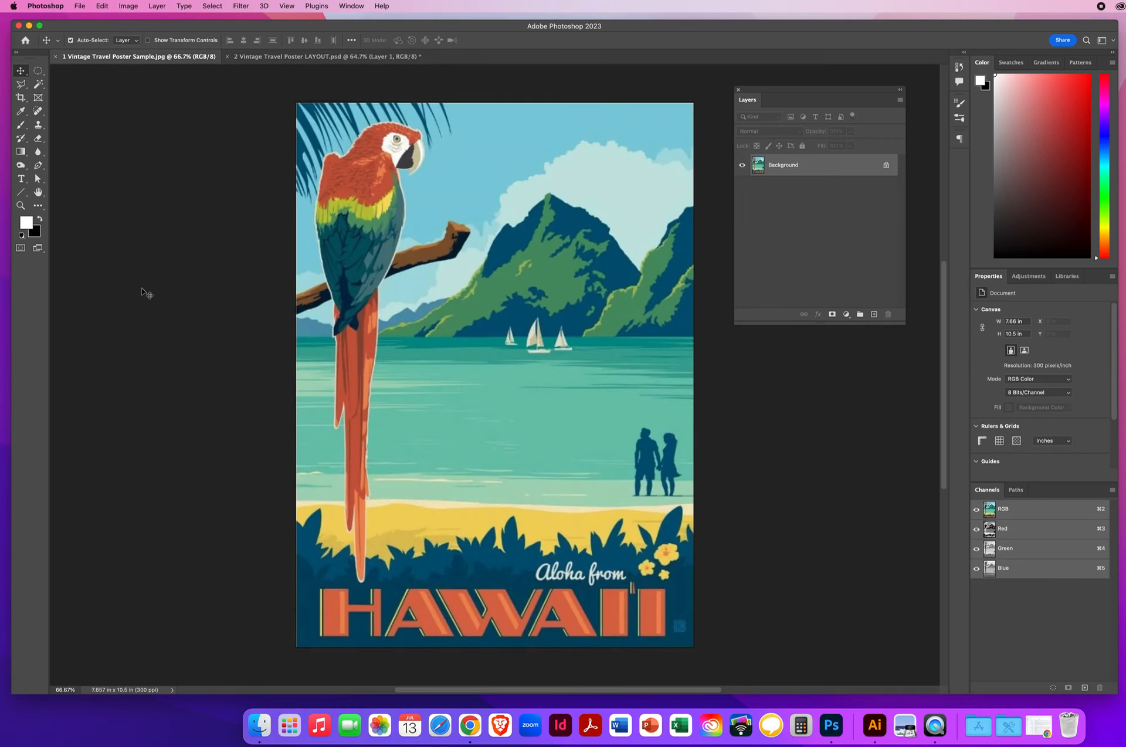
{"action": "left_click", "coordinate": [55, 56]}
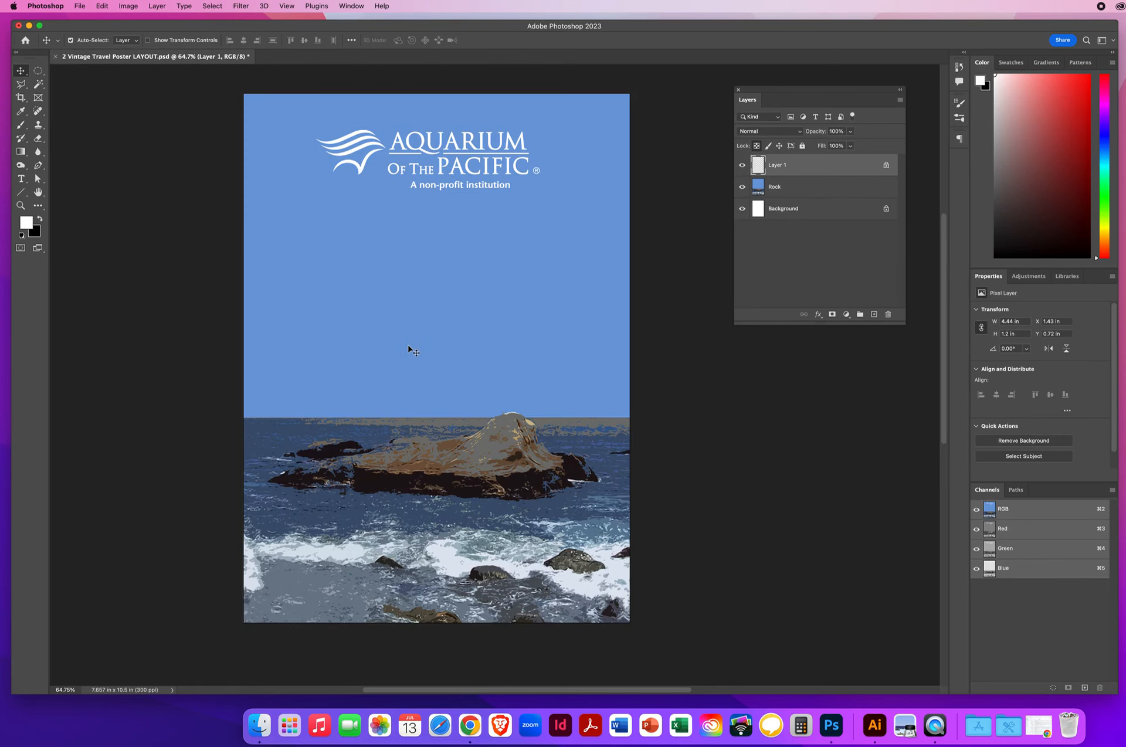
{"action": "left_click", "coordinate": [79, 7]}
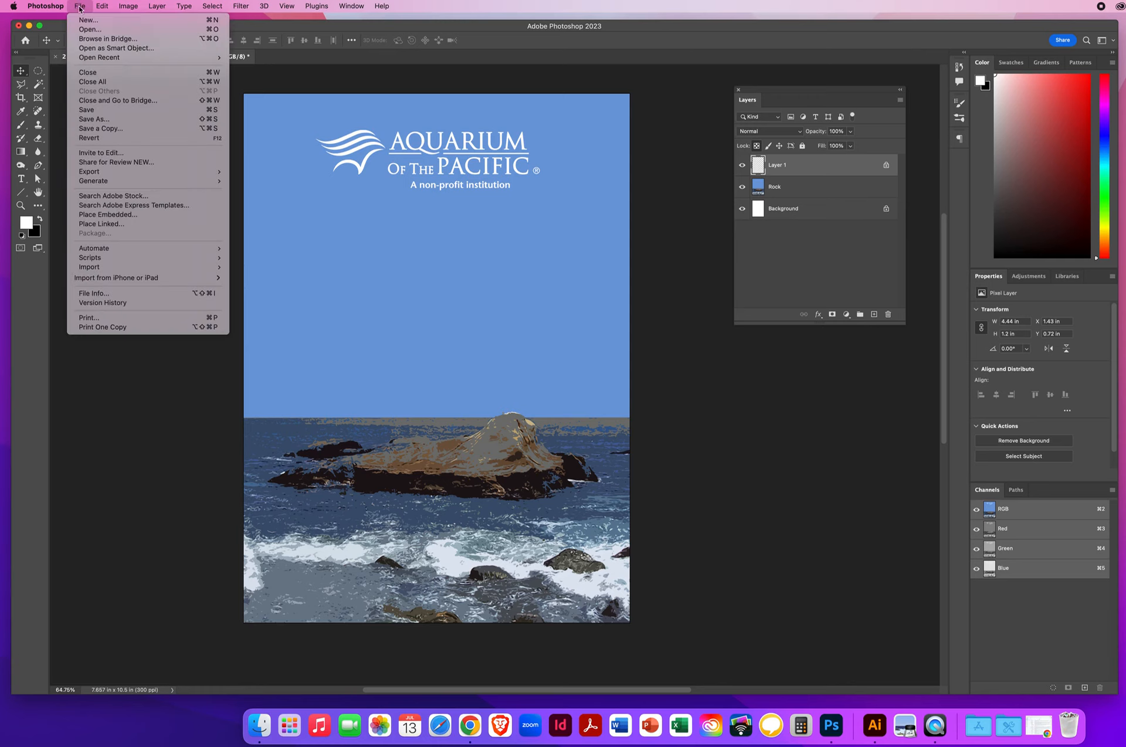
Step: Save a JPEG copy named with the student's name and TravelPoster to the Desktop at quality 8
{"action": "left_click", "coordinate": [95, 129]}
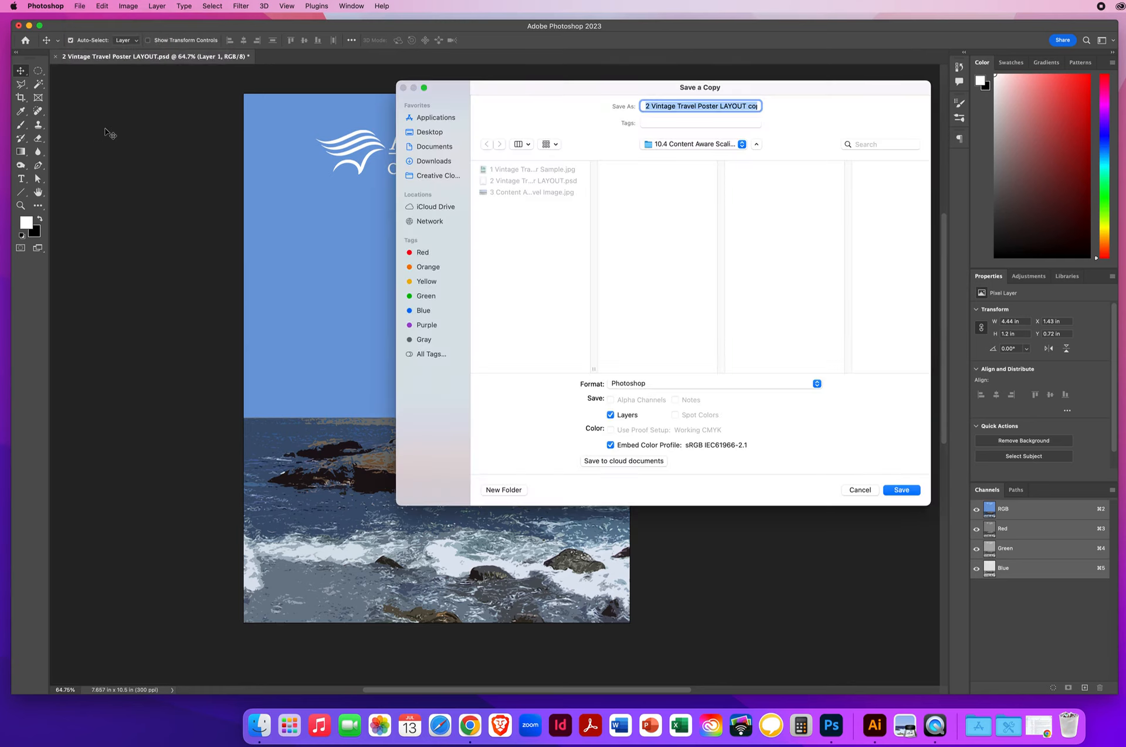
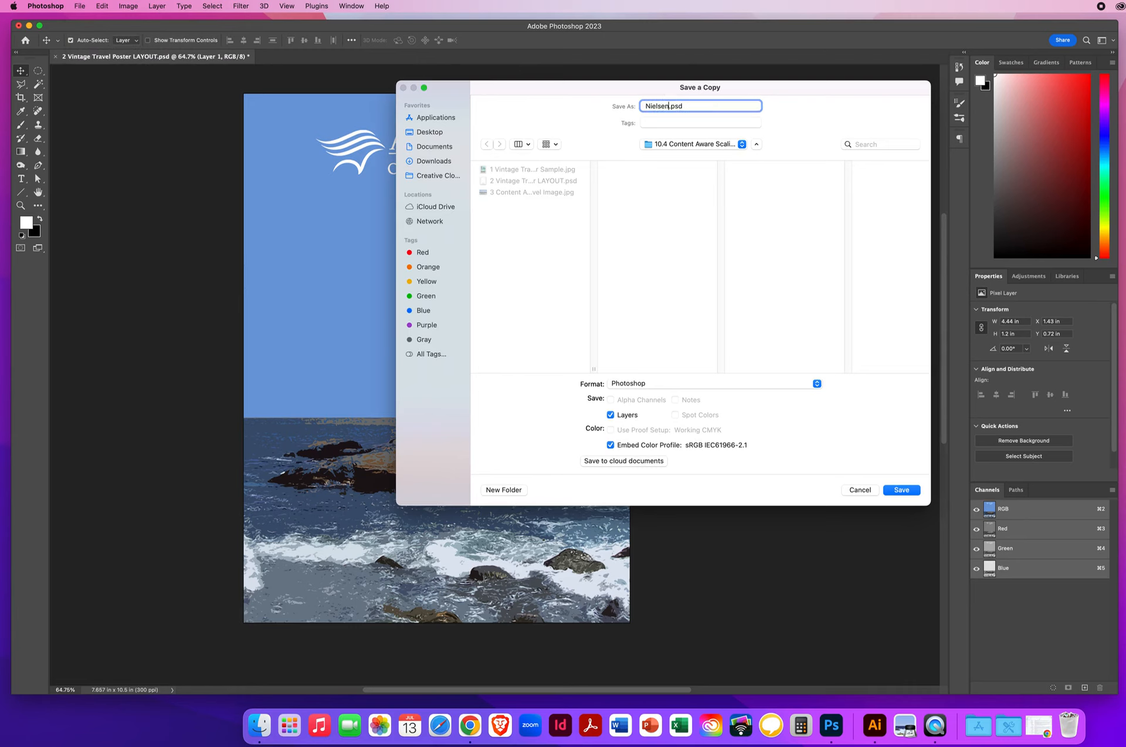
{"action": "type", "text": "TravelPoster"}
{"action": "left_click", "coordinate": [433, 134]}
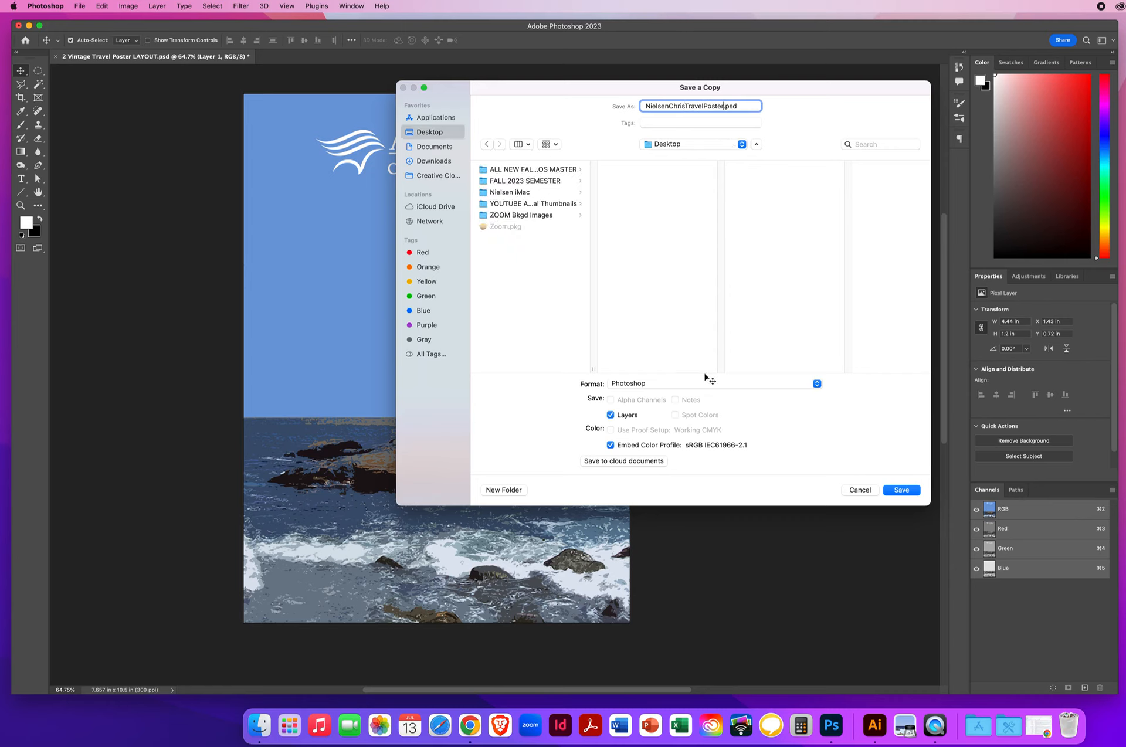
{"action": "left_click", "coordinate": [644, 385]}
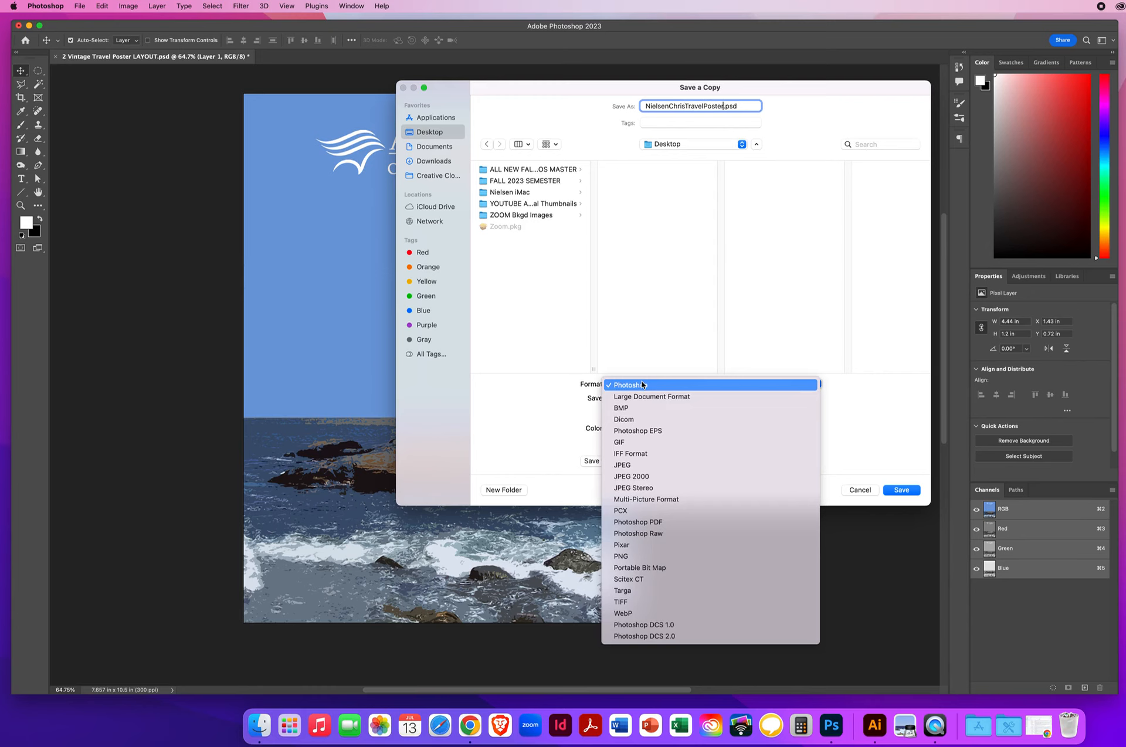
{"action": "left_click", "coordinate": [633, 466]}
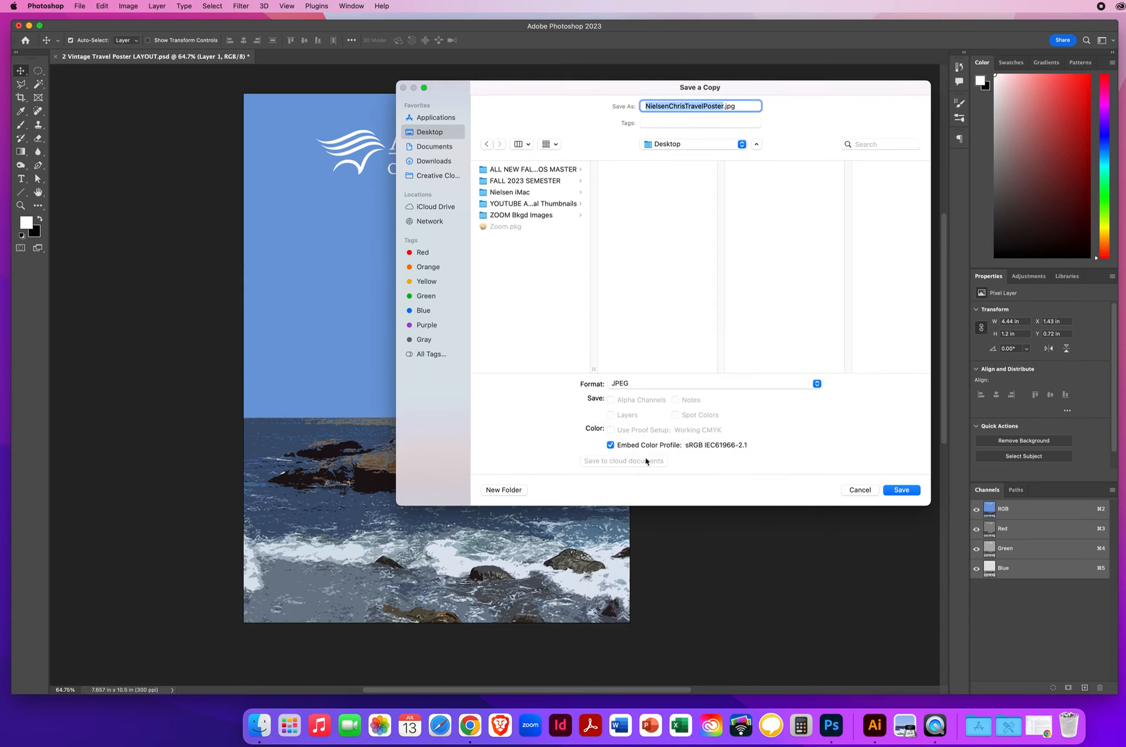
{"action": "left_click", "coordinate": [901, 490]}
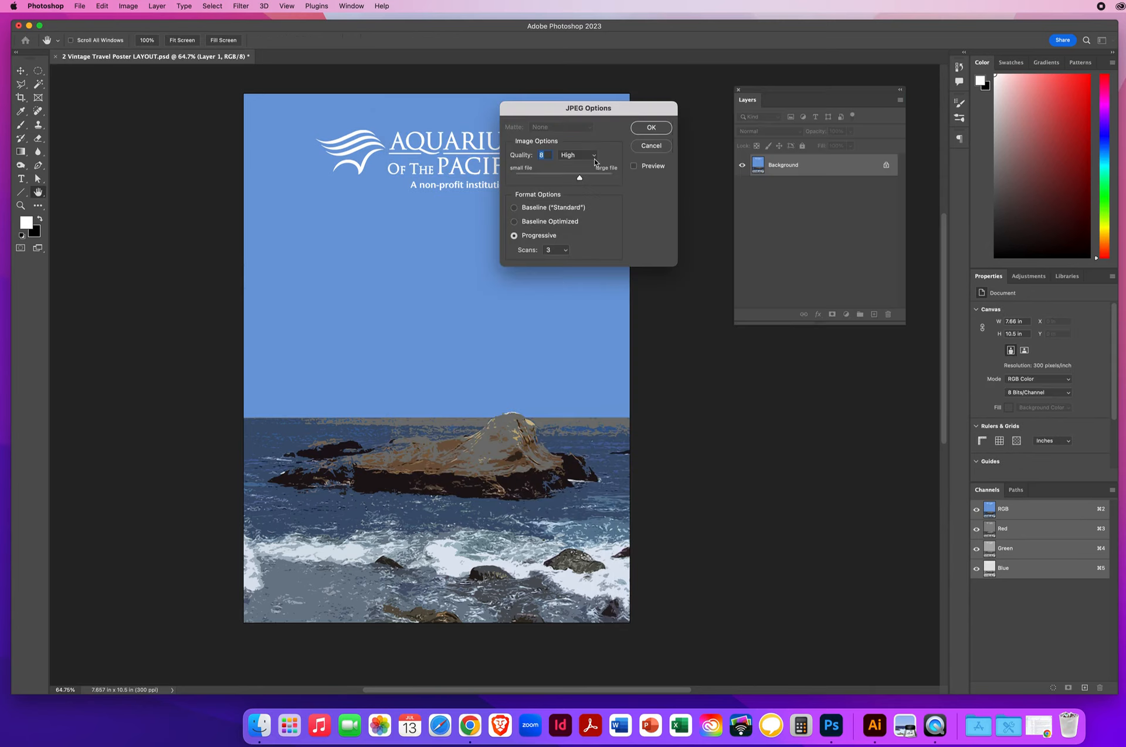
{"action": "key", "text": "Return"}
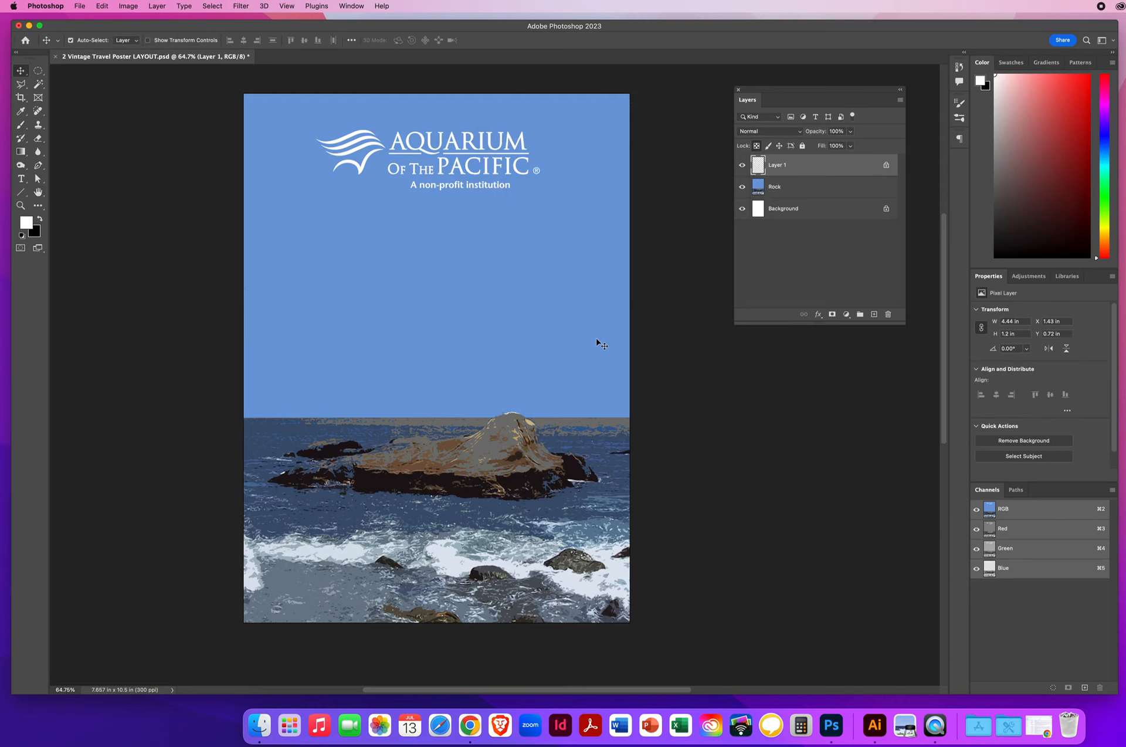
Step: Move the Layers panel down-left next to the poster and deselect Layer 1
{"action": "left_click_drag", "start_coordinate": [779, 96], "coordinate": [705, 177]}
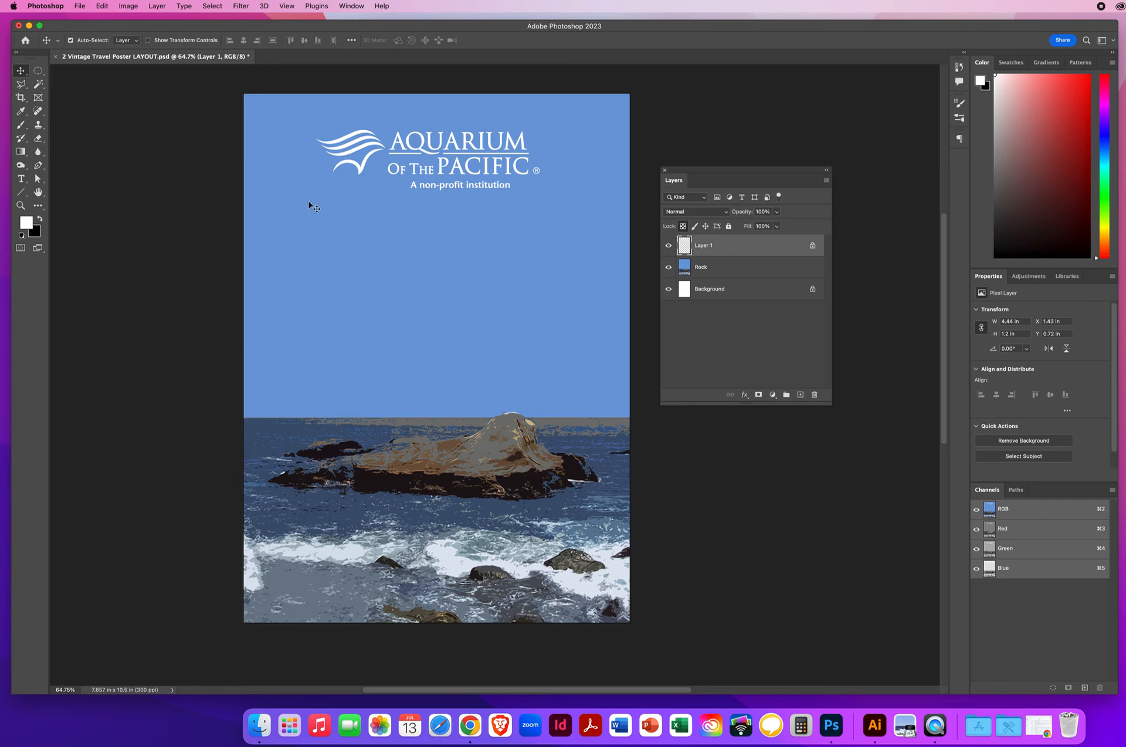
{"action": "left_click", "coordinate": [694, 480]}
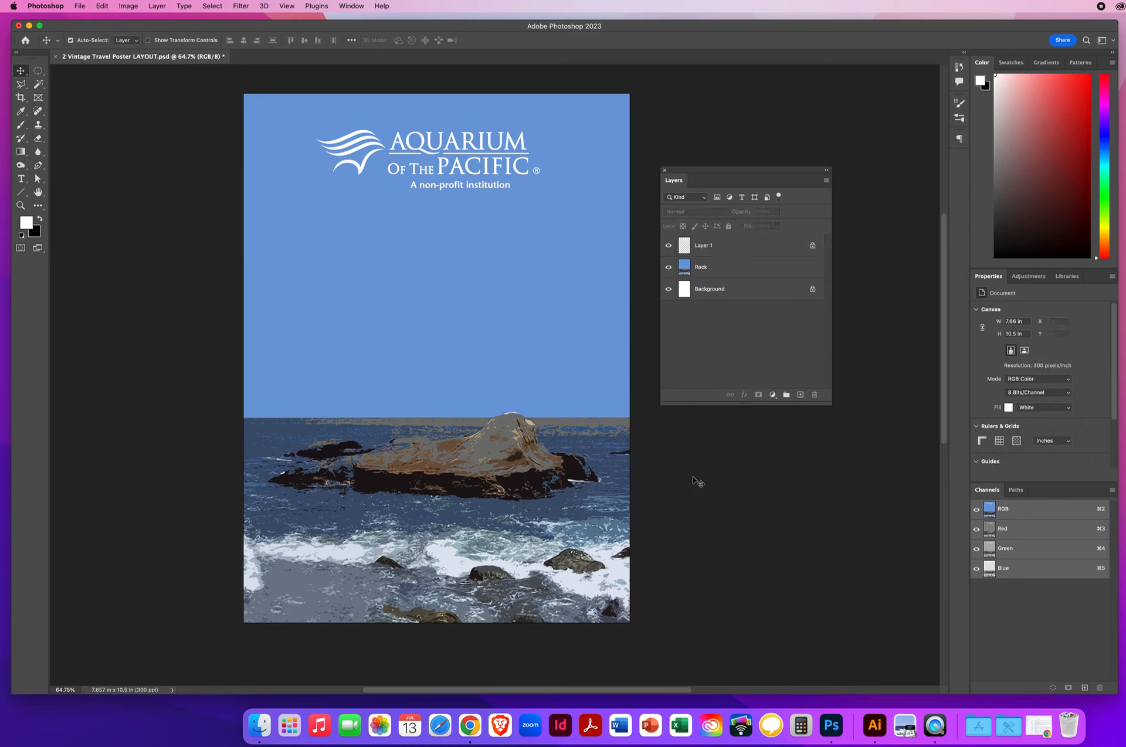